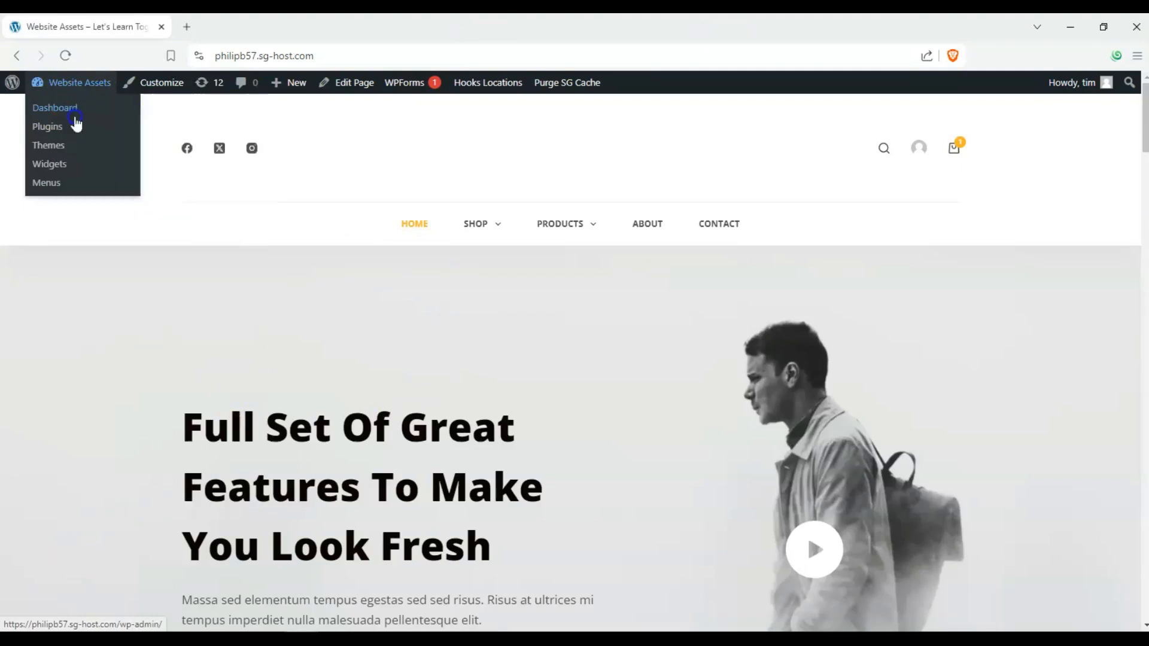
Open the site's admin dashboard, go to the list of pages and start a new page
{"action": "left_click_drag", "start_coordinate": [211, 31], "coordinate": [48, 33]}
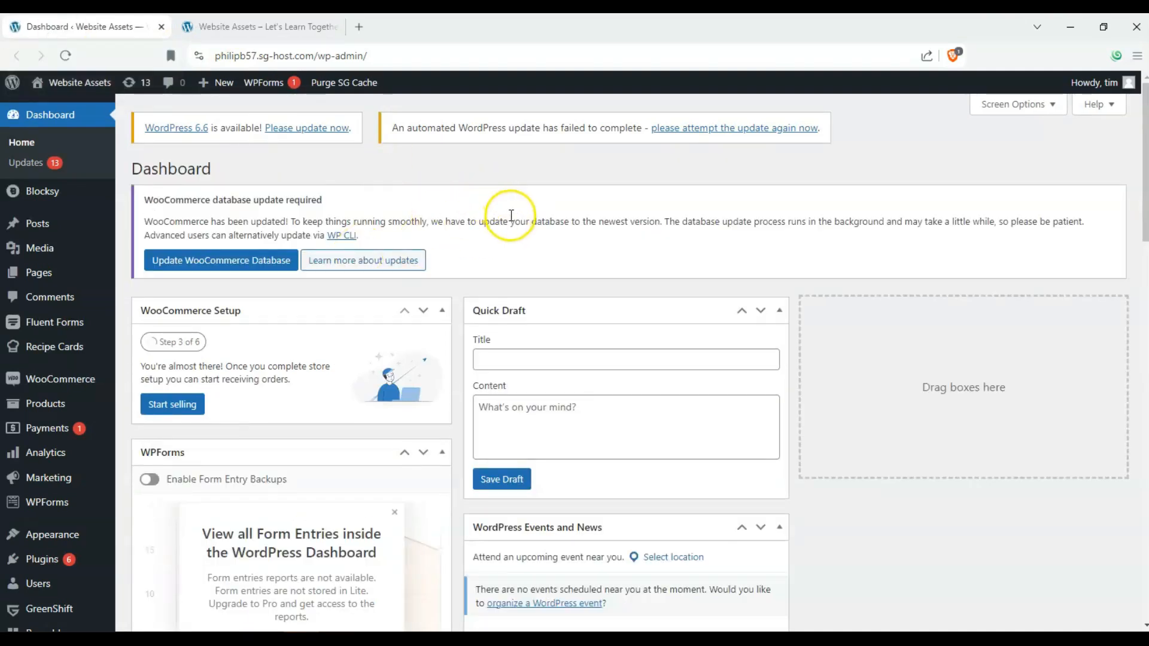
{"action": "mouse_move", "coordinate": [43, 272]}
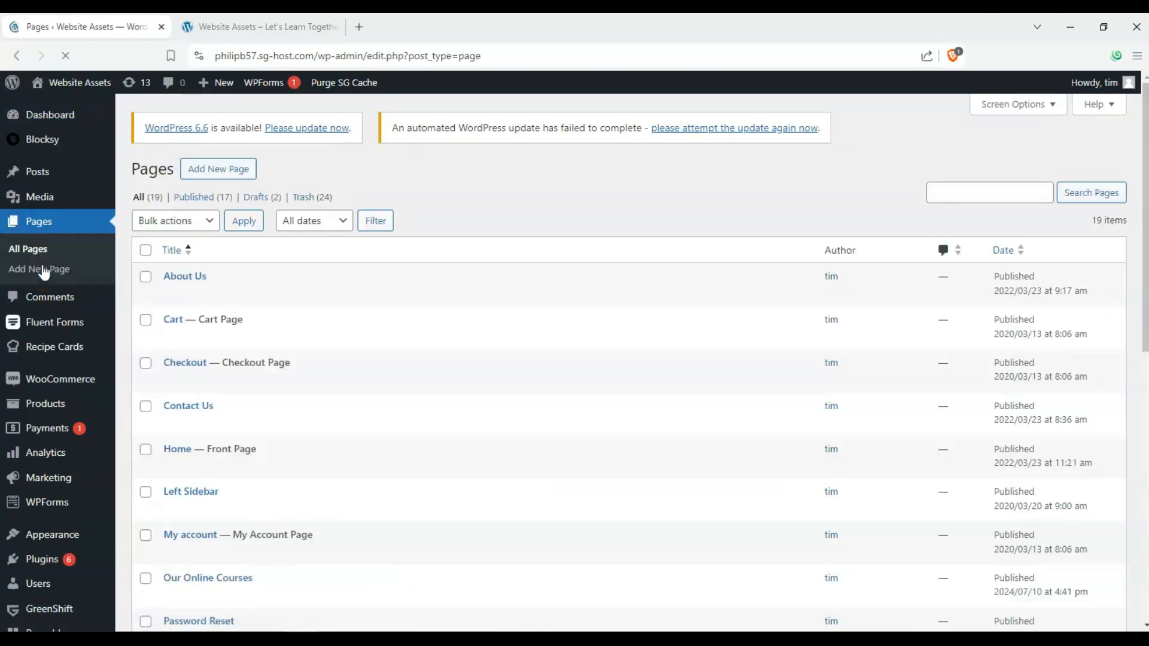
{"action": "scroll", "coordinate": [267, 389], "scroll_direction": "down", "scroll_amount": 8}
{"action": "scroll", "coordinate": [263, 394], "scroll_direction": "up", "scroll_amount": 8}
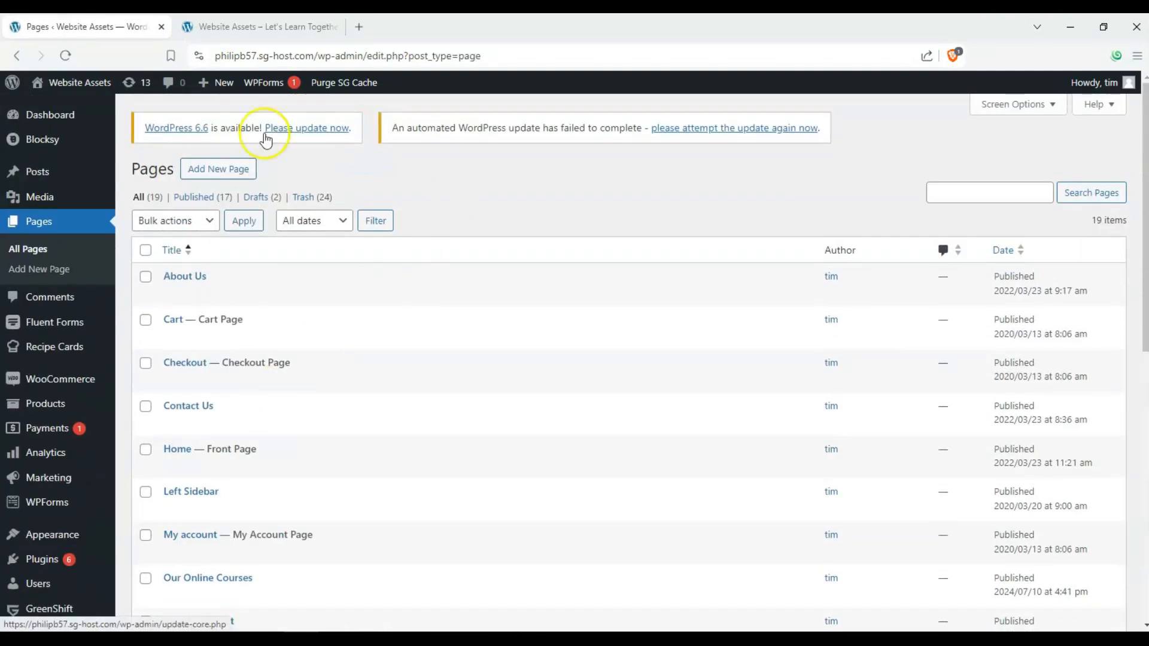
{"action": "left_click", "coordinate": [235, 170]}
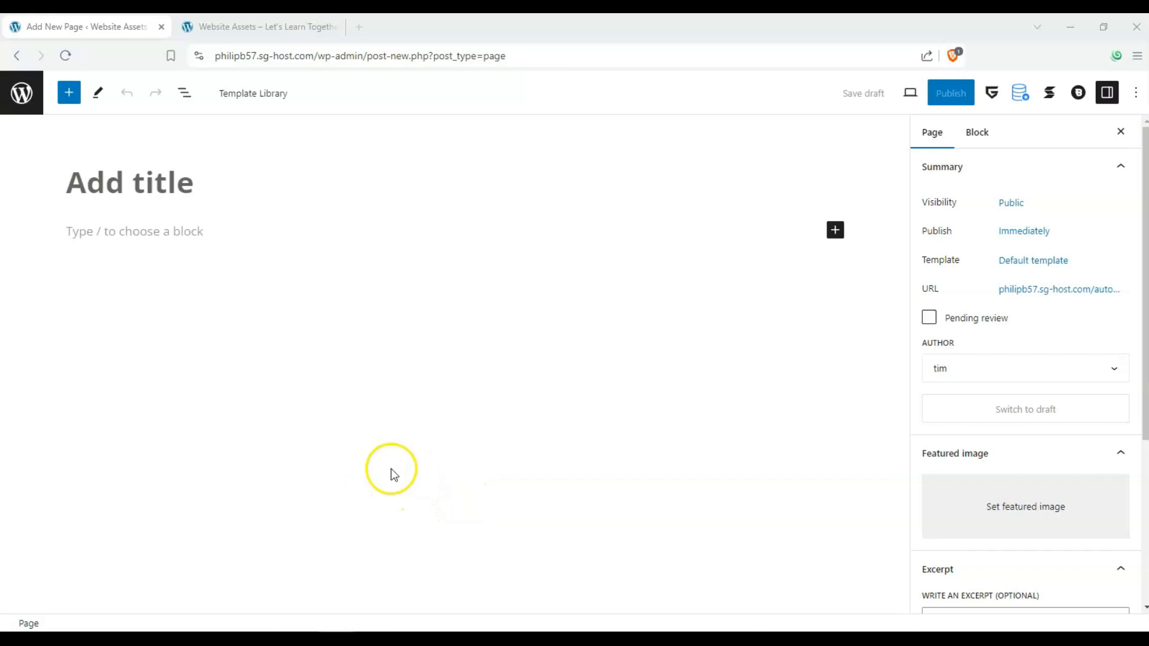
In the Blocksy page settings, compare the page structure layouts and choose the wide one without a sidebar
{"action": "left_click", "coordinate": [1078, 94]}
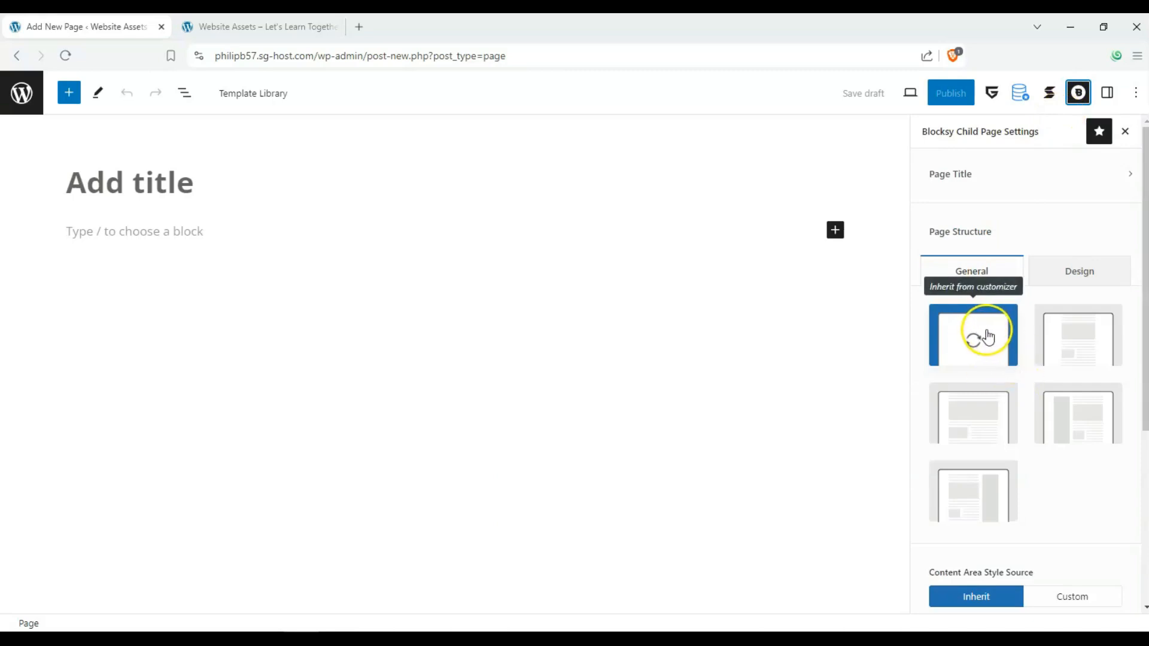
{"action": "left_click", "coordinate": [1082, 341]}
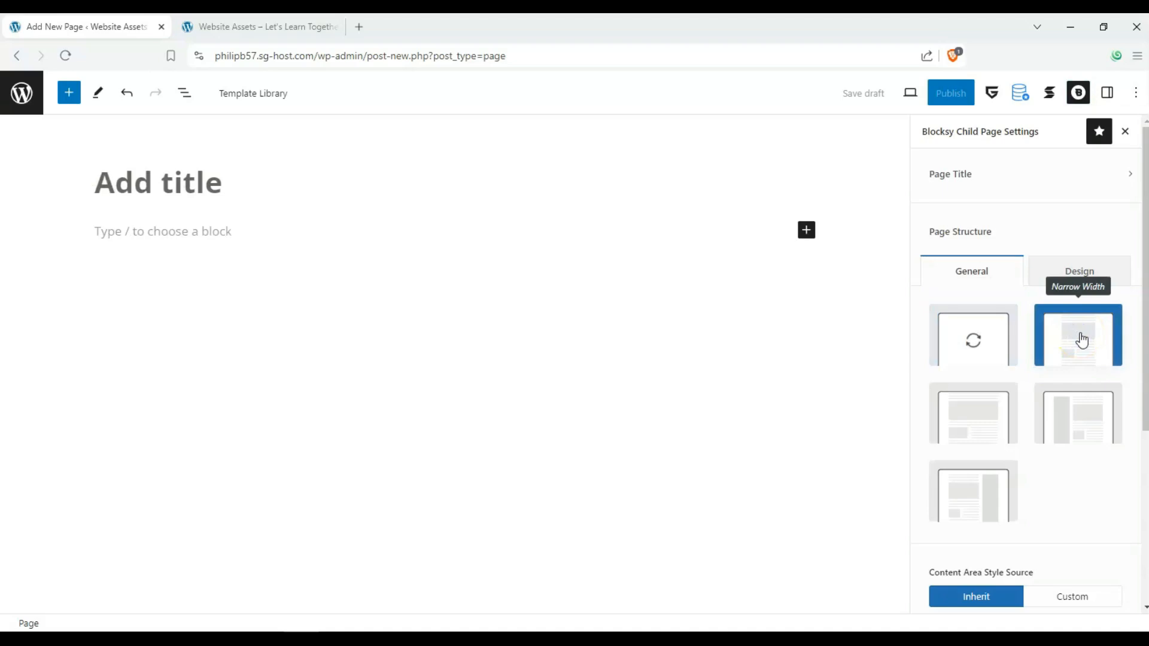
{"action": "left_click", "coordinate": [1000, 411]}
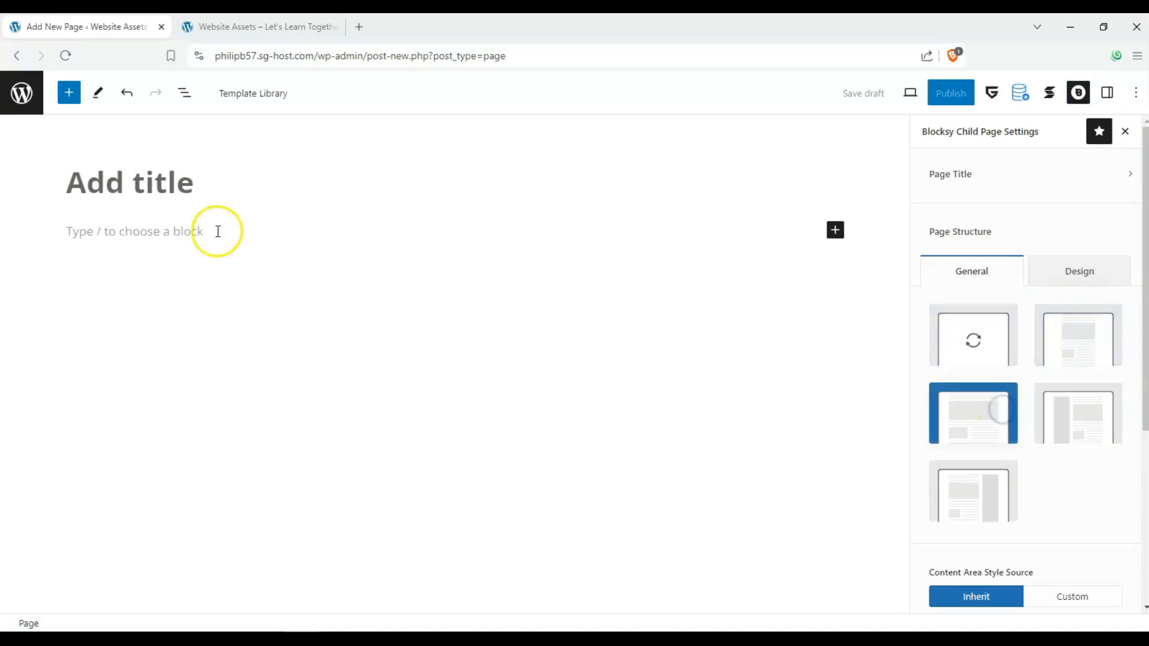
{"action": "left_click", "coordinate": [1089, 417]}
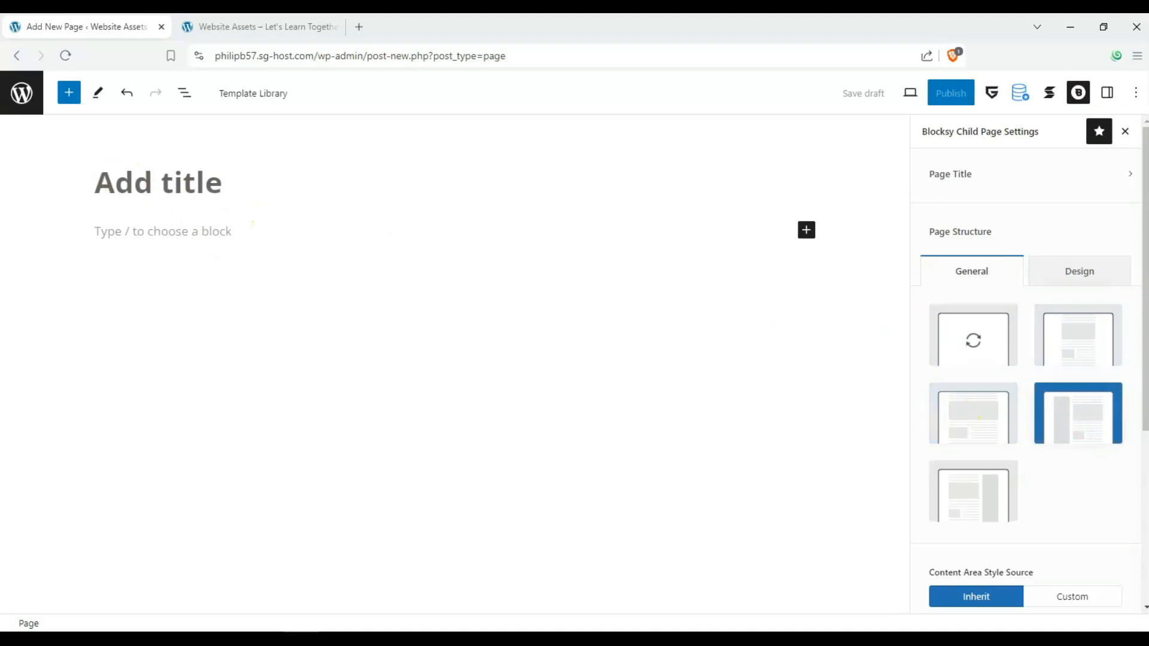
{"action": "left_click", "coordinate": [970, 479]}
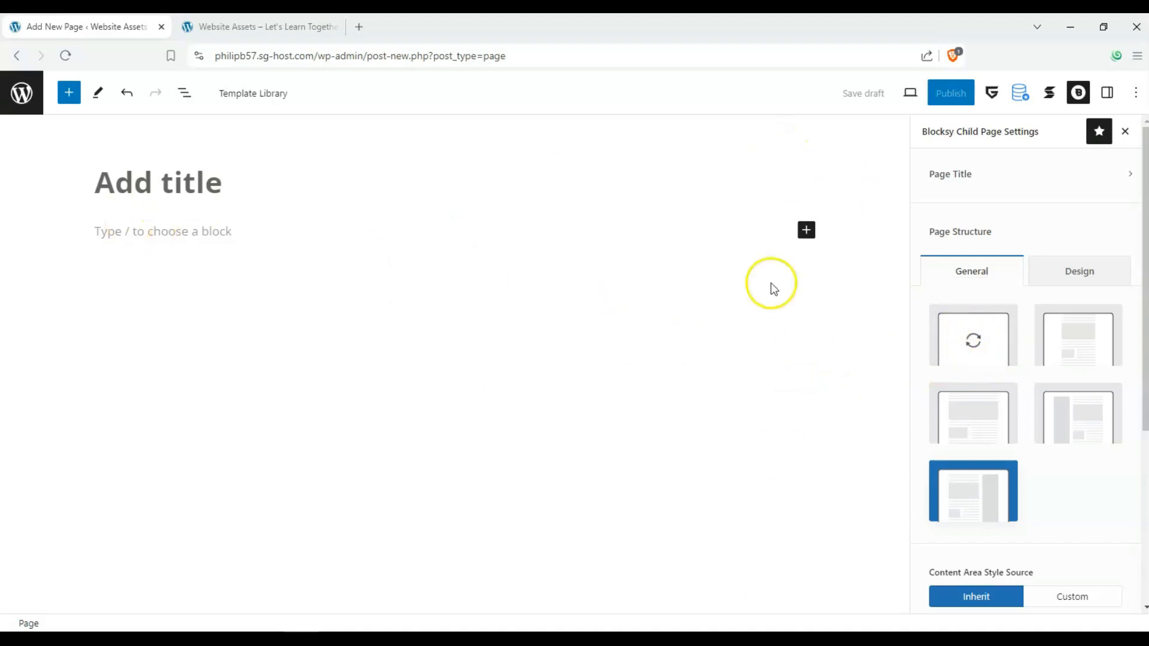
{"action": "left_click", "coordinate": [979, 417]}
{"action": "right_click", "coordinate": [975, 411]}
{"action": "left_click", "coordinate": [762, 313]}
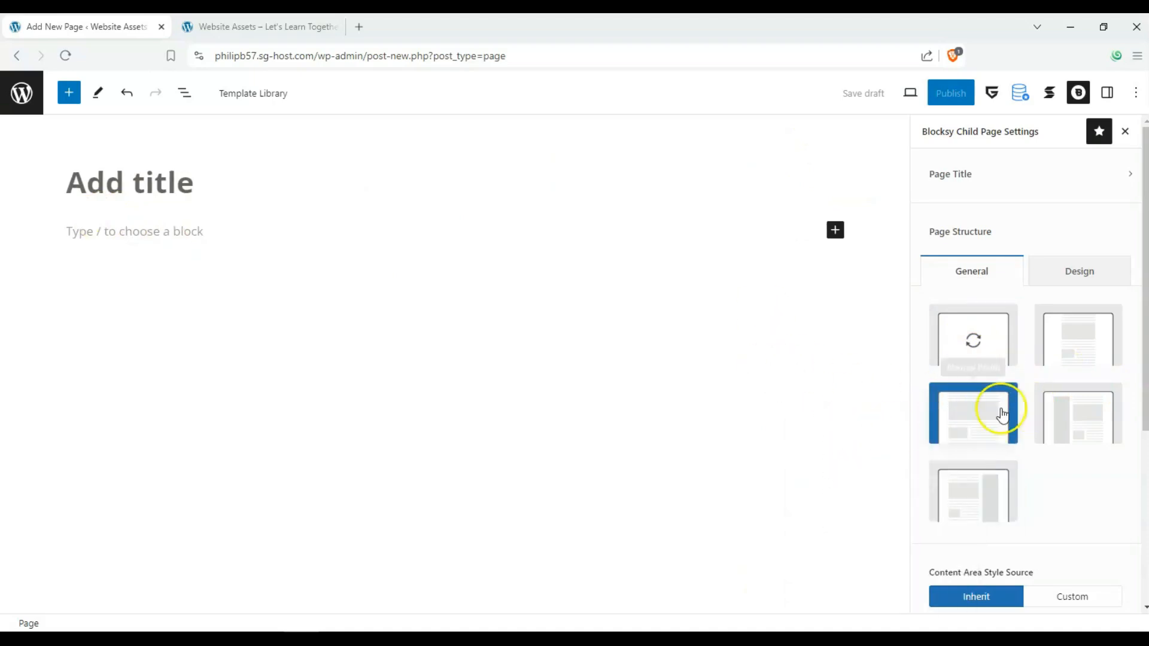
Try the Custom option for the content area style source and vertical spacing, and return both to Inherit
{"action": "scroll", "coordinate": [1069, 389], "scroll_direction": "down", "scroll_amount": 2}
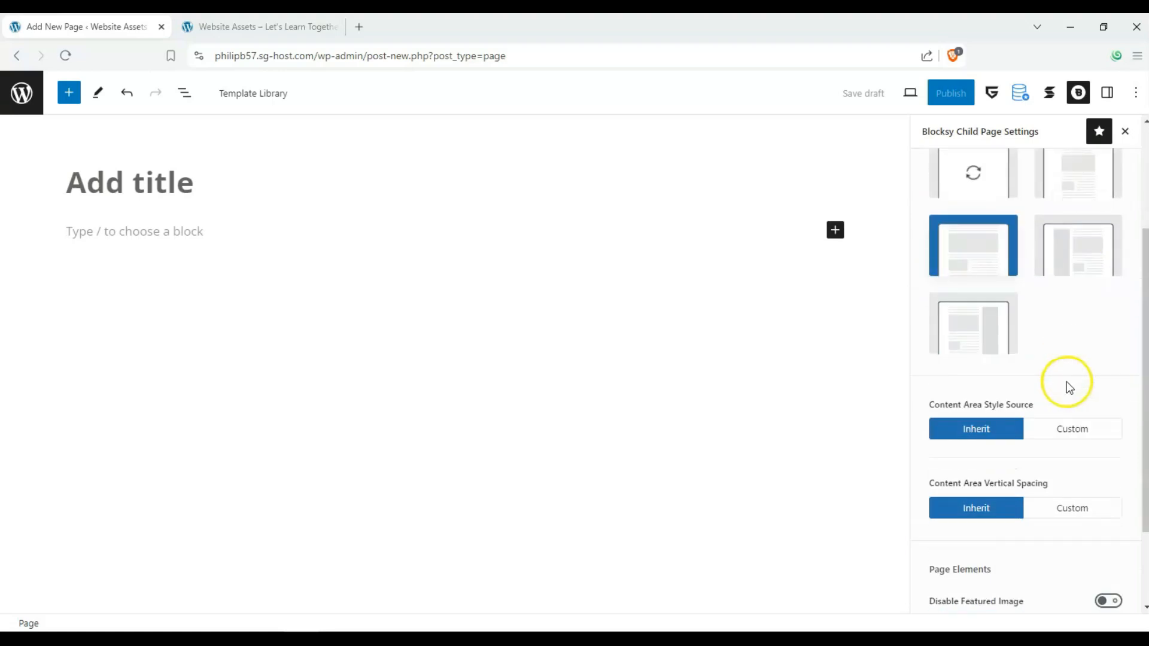
{"action": "scroll", "coordinate": [1017, 344], "scroll_direction": "down", "scroll_amount": 2}
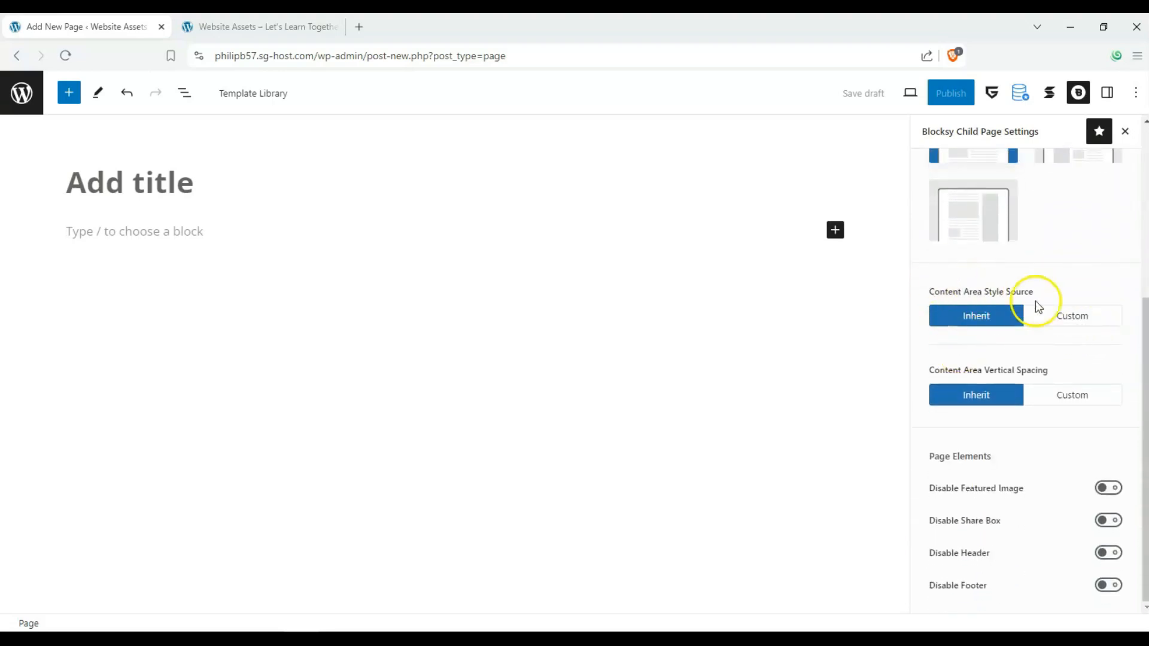
{"action": "left_click", "coordinate": [1050, 315]}
{"action": "left_click", "coordinate": [946, 317]}
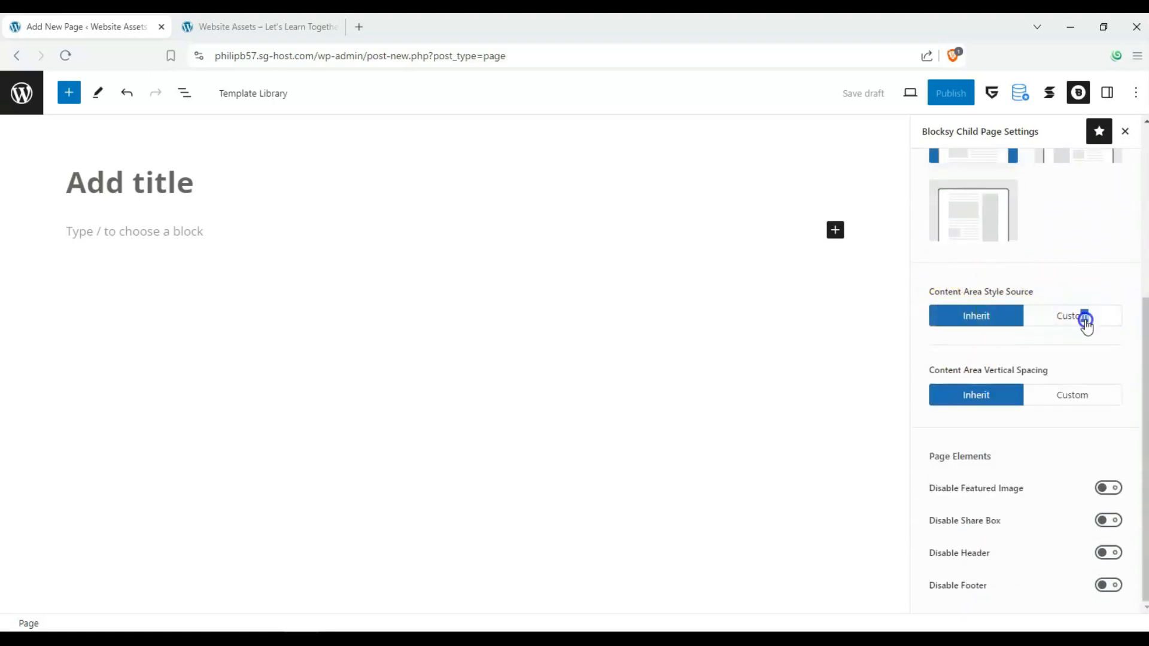
{"action": "left_click", "coordinate": [1084, 317]}
{"action": "left_click", "coordinate": [1065, 376]}
{"action": "left_click", "coordinate": [982, 376]}
{"action": "left_click", "coordinate": [988, 317]}
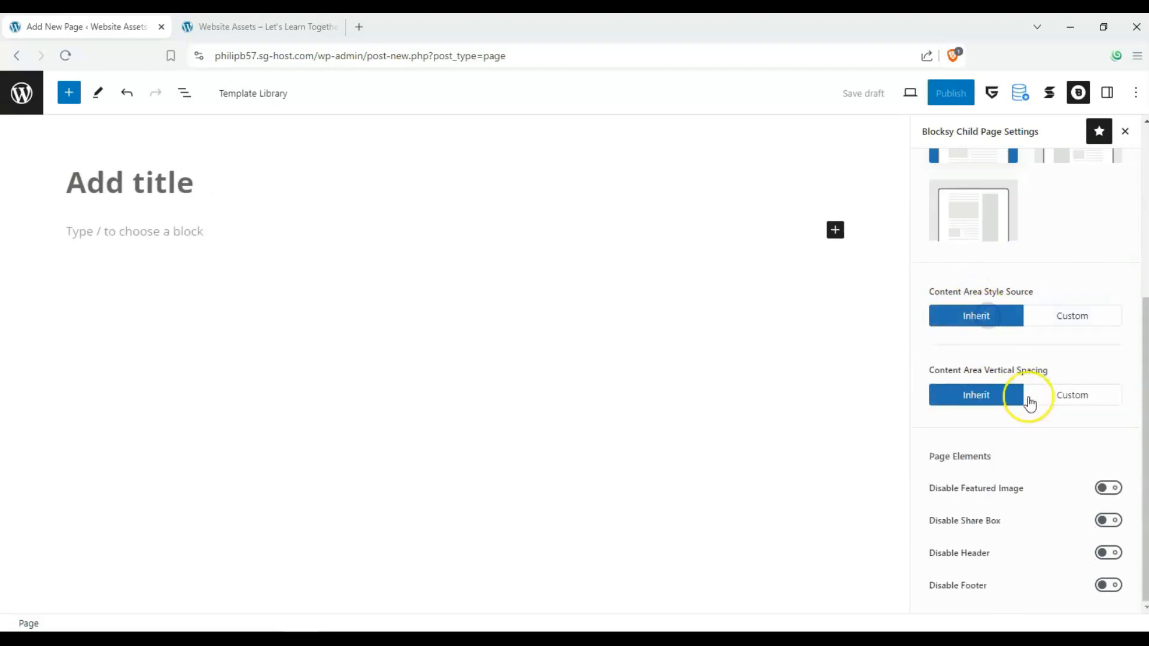
{"action": "left_click", "coordinate": [1048, 395]}
{"action": "left_click", "coordinate": [989, 396]}
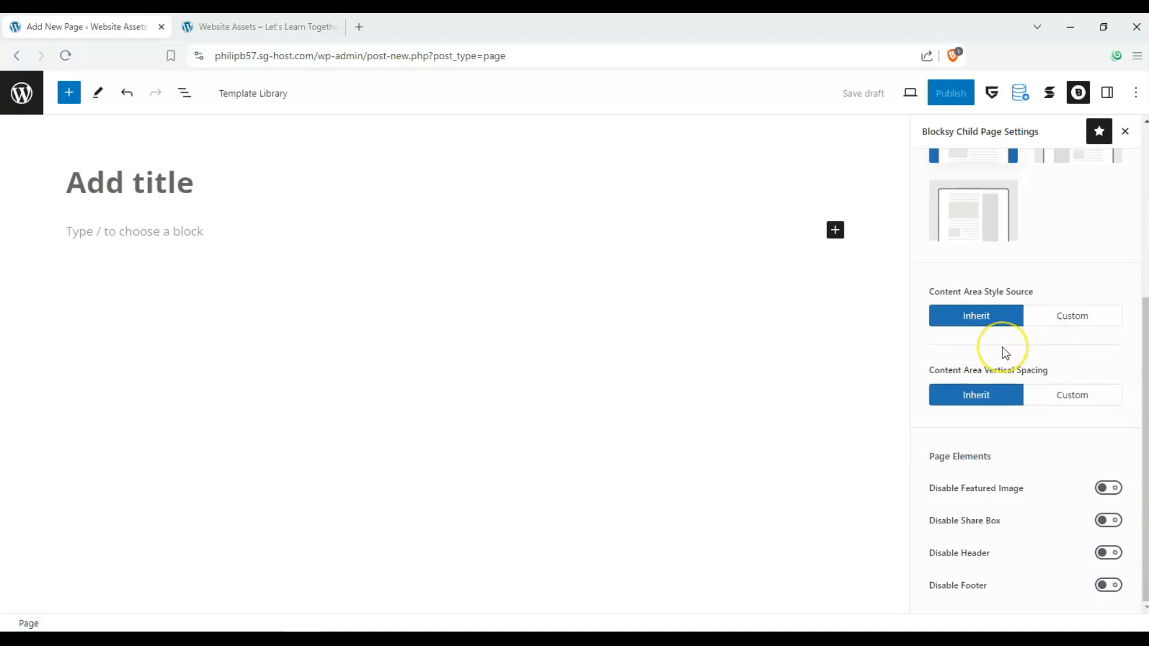
Examine the page element options for disabling the featured image, share box, header and footer
{"action": "left_click", "coordinate": [977, 498]}
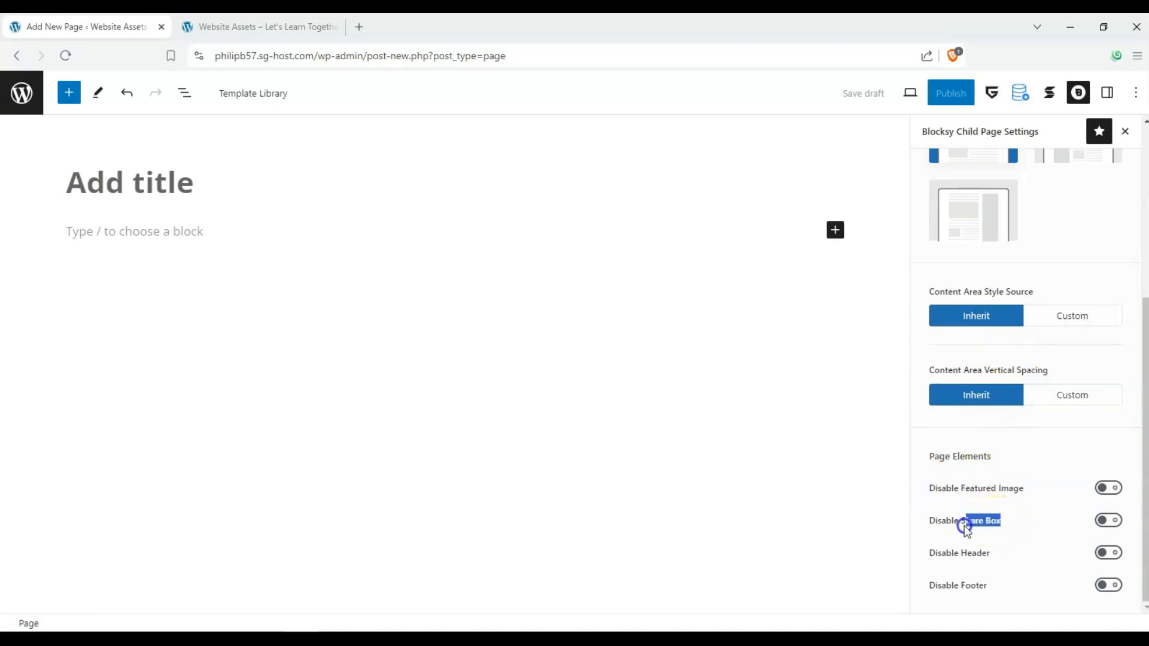
{"action": "left_click_drag", "start_coordinate": [991, 553], "coordinate": [956, 556]}
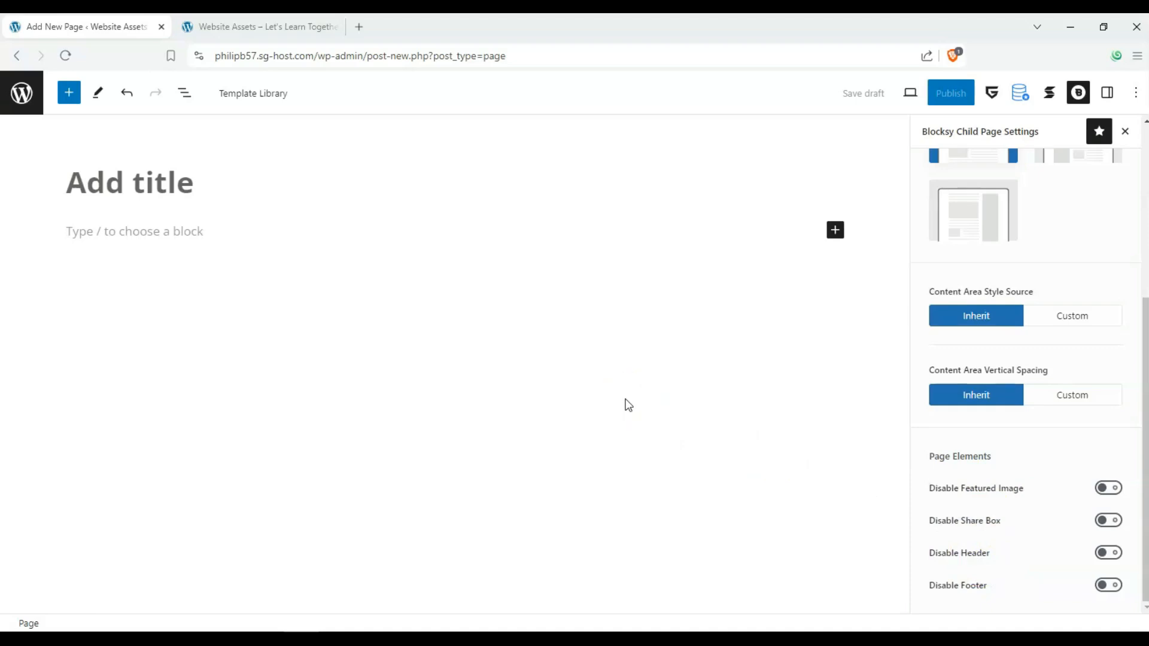
{"action": "scroll", "coordinate": [965, 341], "scroll_direction": "up", "scroll_amount": 5}
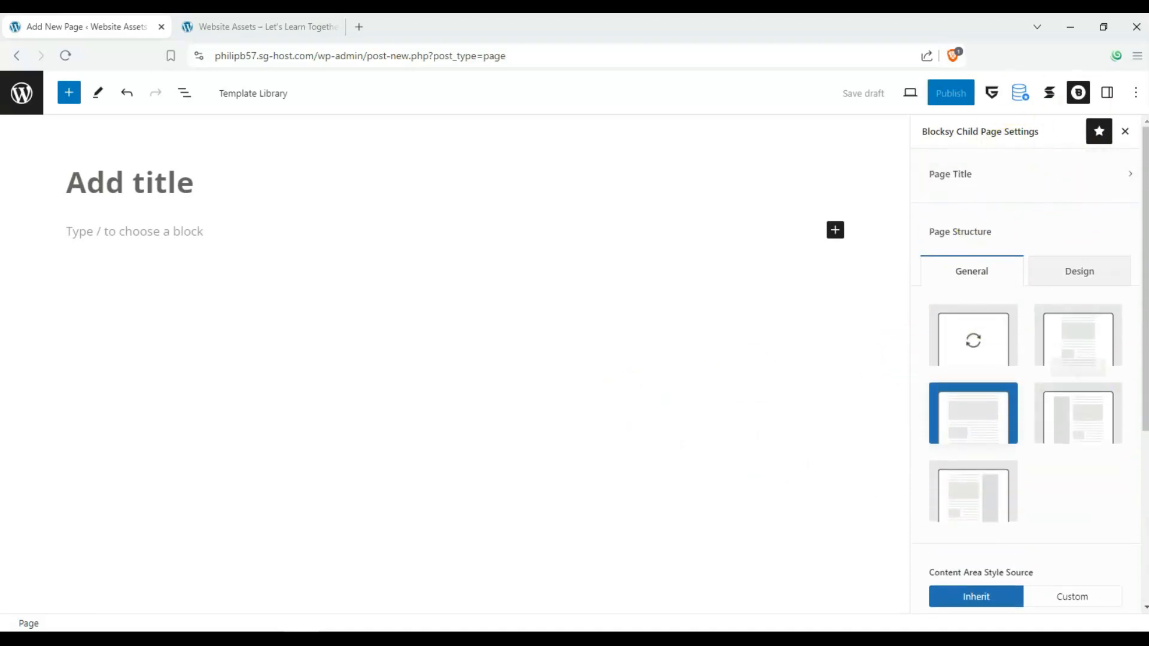
{"action": "scroll", "coordinate": [1076, 216], "scroll_direction": "down", "scroll_amount": 4}
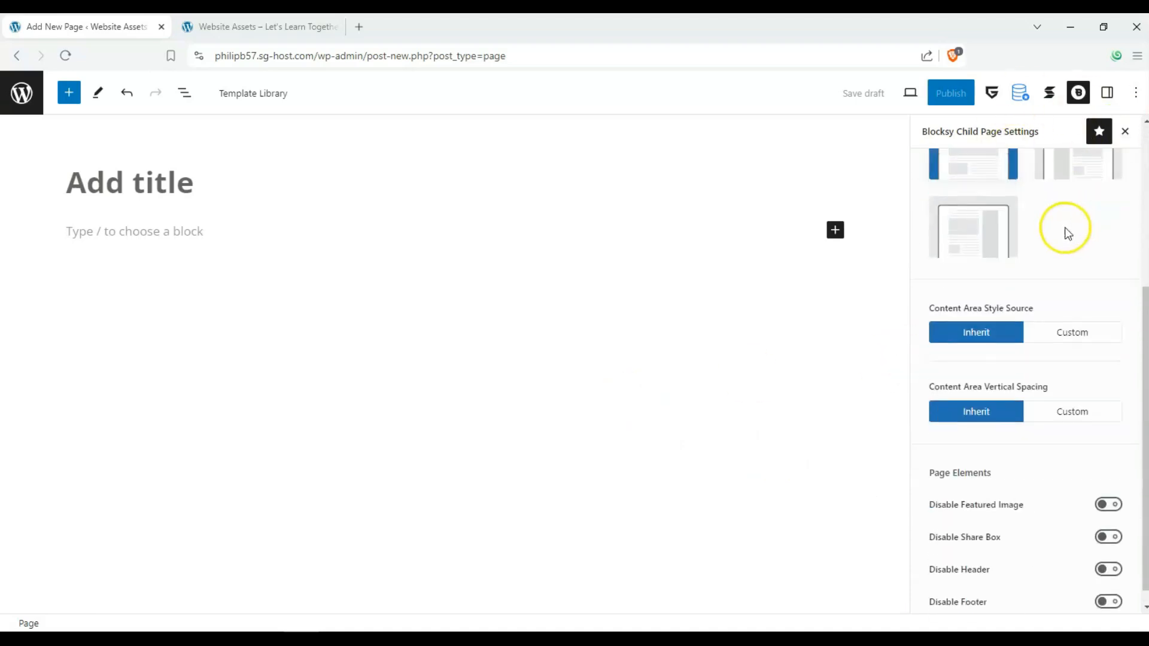
Set the page title options to Custom, compare the two title types and select Type 1
{"action": "scroll", "coordinate": [1068, 232], "scroll_direction": "up", "scroll_amount": 5}
{"action": "left_click", "coordinate": [1006, 180]}
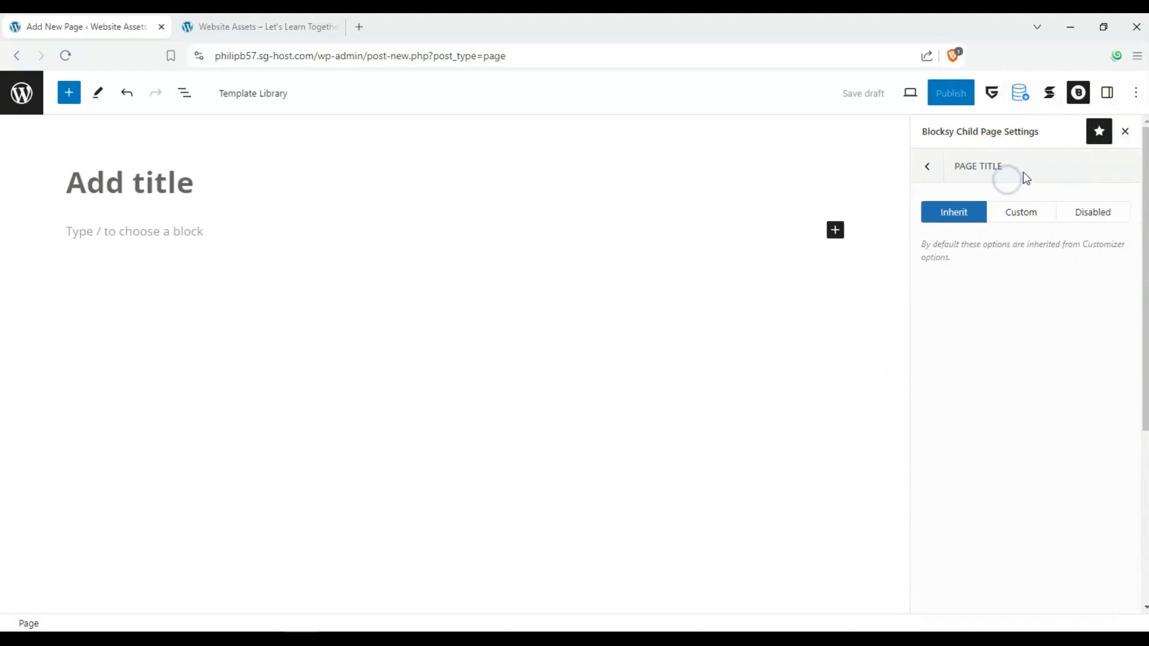
{"action": "left_click", "coordinate": [1015, 215]}
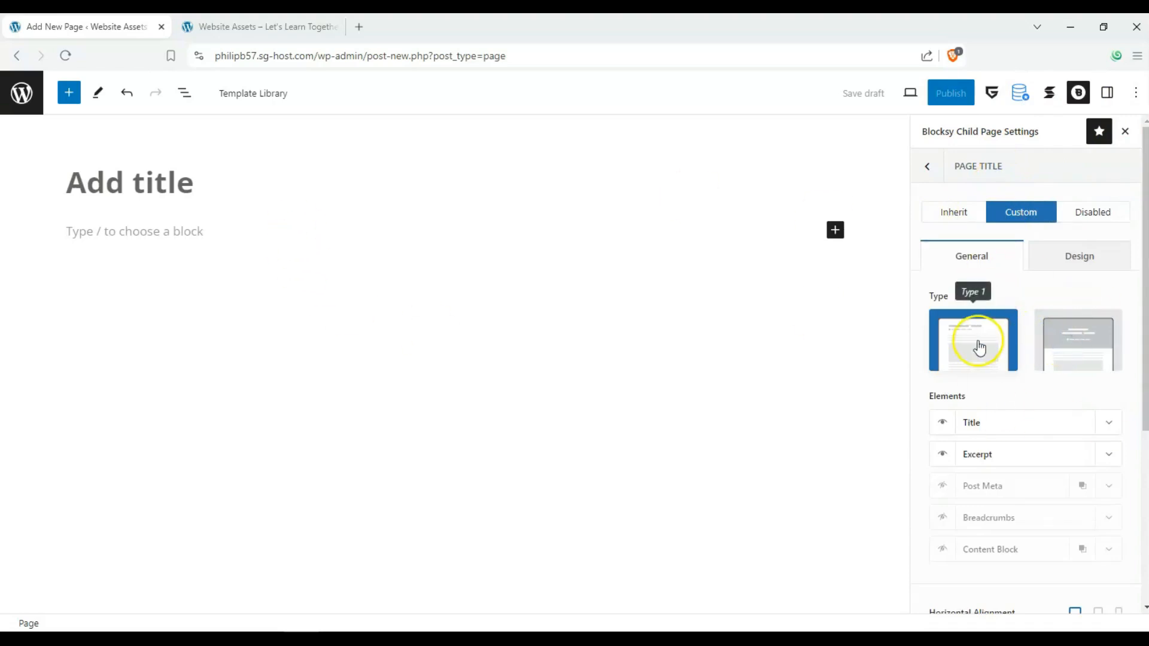
{"action": "left_click", "coordinate": [1083, 335]}
{"action": "left_click", "coordinate": [998, 335]}
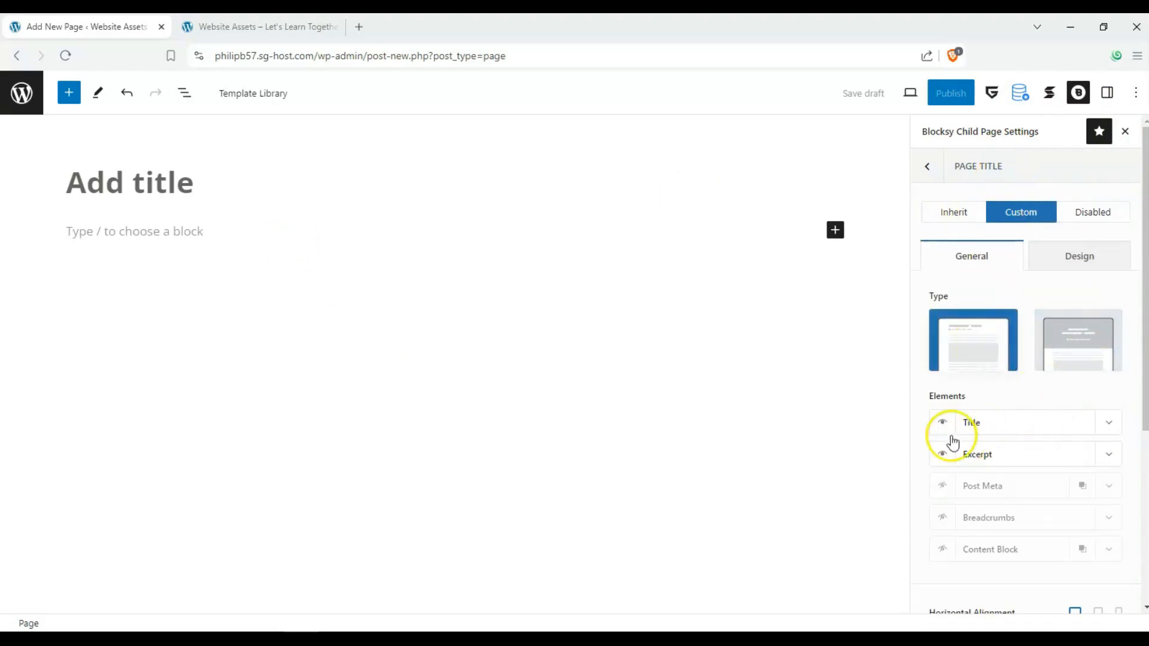
Enable the Breadcrumbs element for the page title, centre its horizontal alignment, and return to the main page settings
{"action": "scroll", "coordinate": [949, 466], "scroll_direction": "down", "scroll_amount": 3}
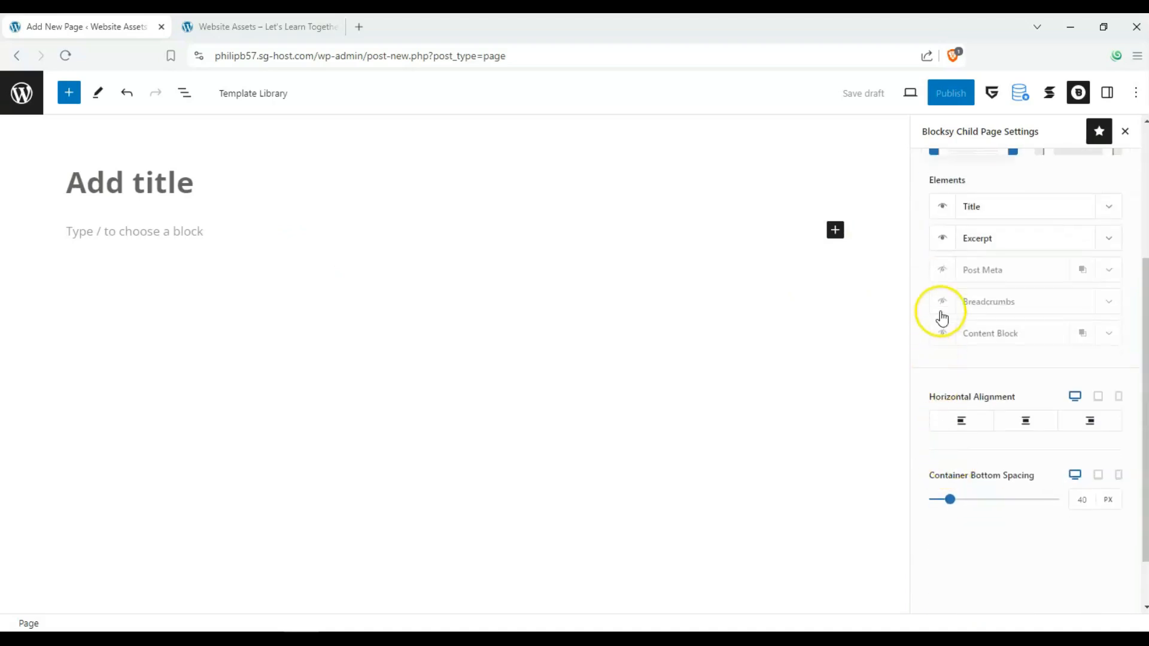
{"action": "scroll", "coordinate": [979, 391], "scroll_direction": "up", "scroll_amount": 2}
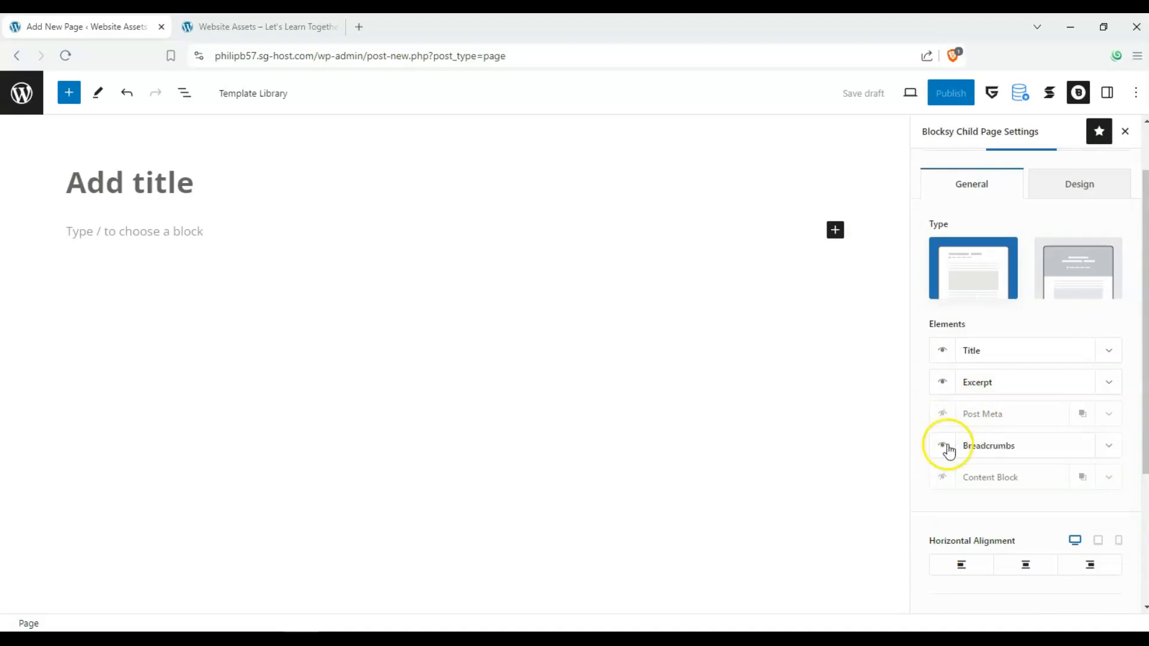
{"action": "scroll", "coordinate": [982, 470], "scroll_direction": "down", "scroll_amount": 2}
{"action": "left_click", "coordinate": [1026, 444]}
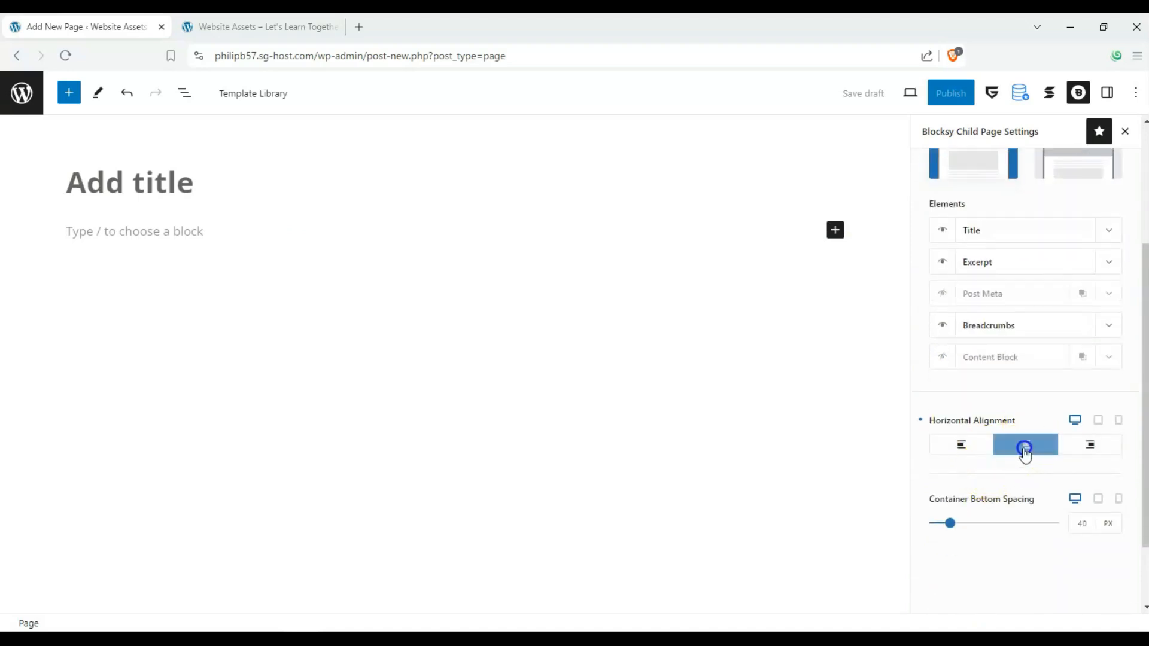
{"action": "scroll", "coordinate": [957, 419], "scroll_direction": "up", "scroll_amount": 3}
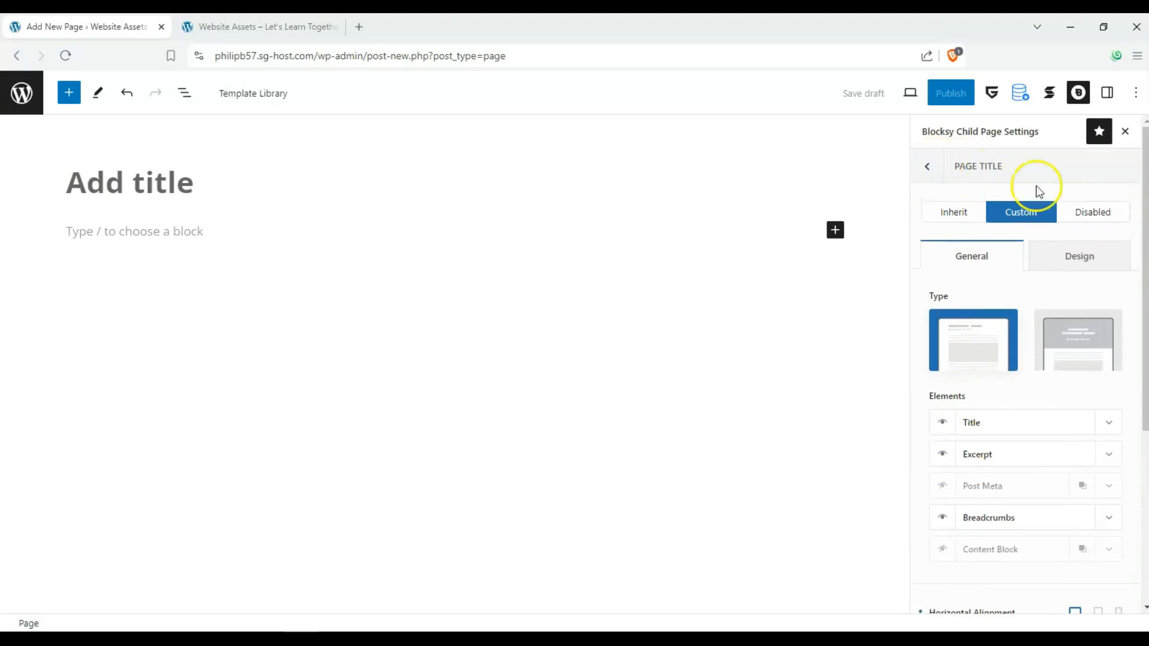
{"action": "left_click", "coordinate": [931, 168]}
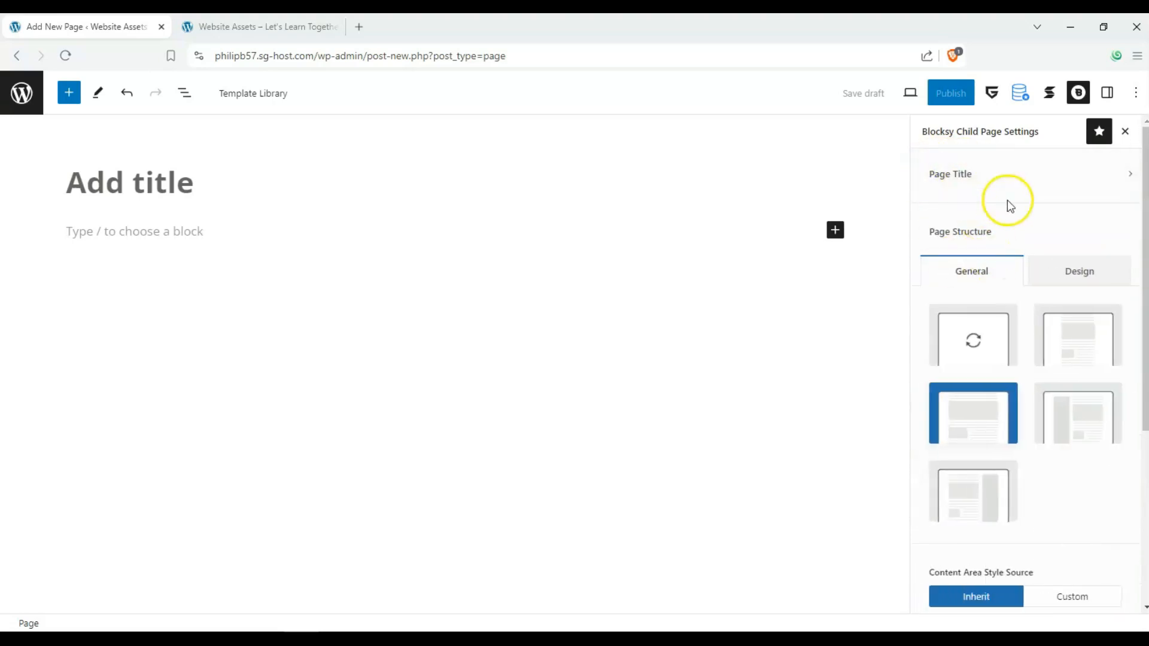
Examine the page background option in the page structure's design settings
{"action": "left_click", "coordinate": [1041, 263]}
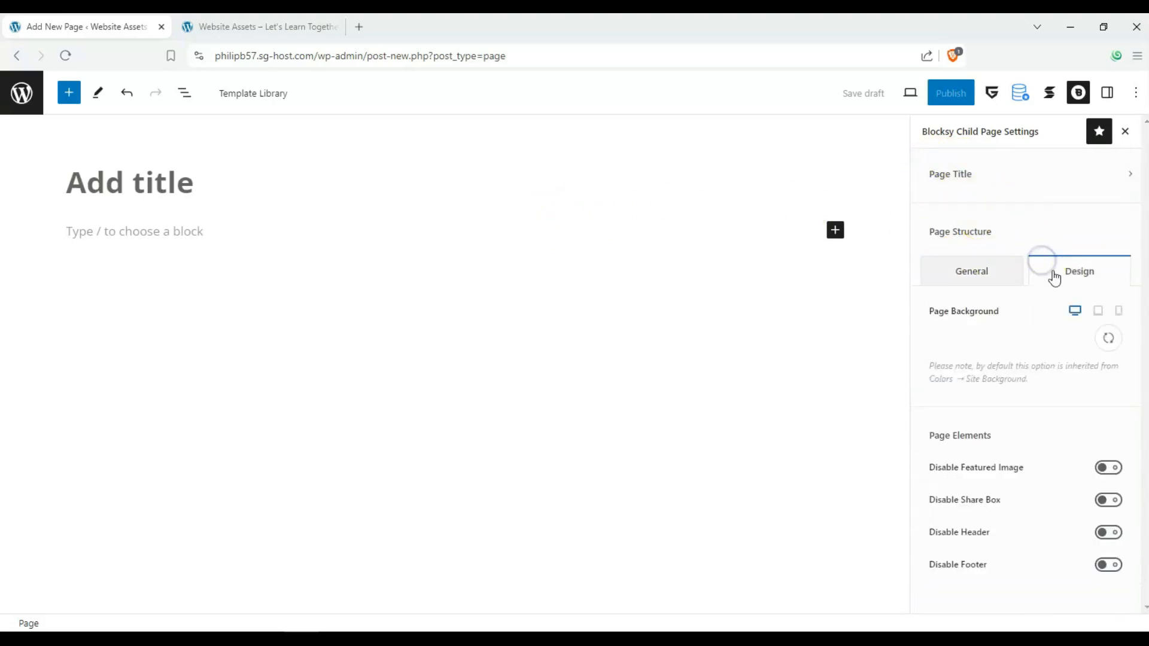
{"action": "left_click", "coordinate": [1077, 318]}
{"action": "left_click", "coordinate": [1111, 339]}
Title the page "Example Page" and place the cursor in the empty block below the title
{"action": "type", "text": "Exampo"}
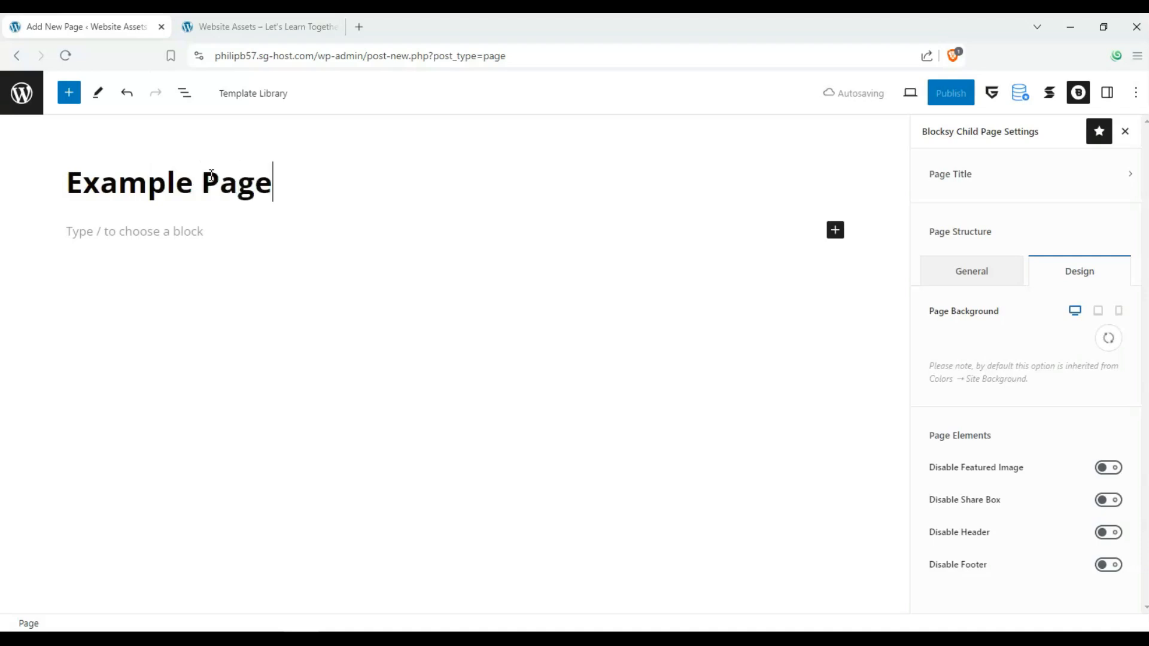
{"action": "left_click", "coordinate": [249, 230]}
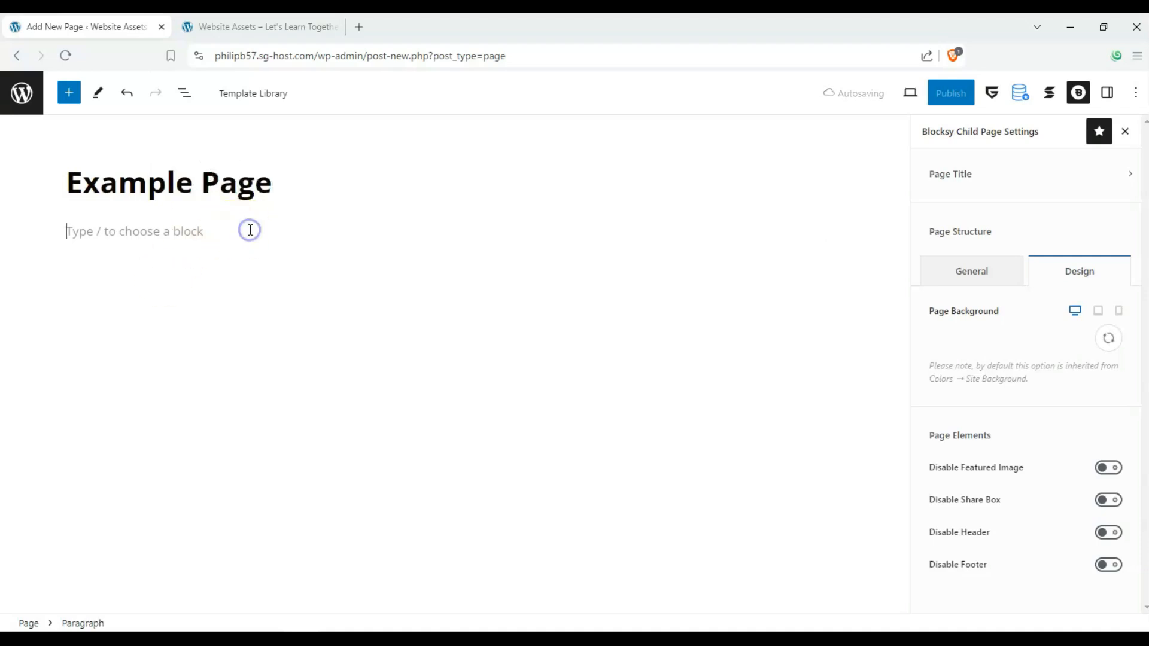
Insert the Heading block with the coloured H symbol below the page title and enter the text "heading 1"
{"action": "left_click", "coordinate": [833, 229]}
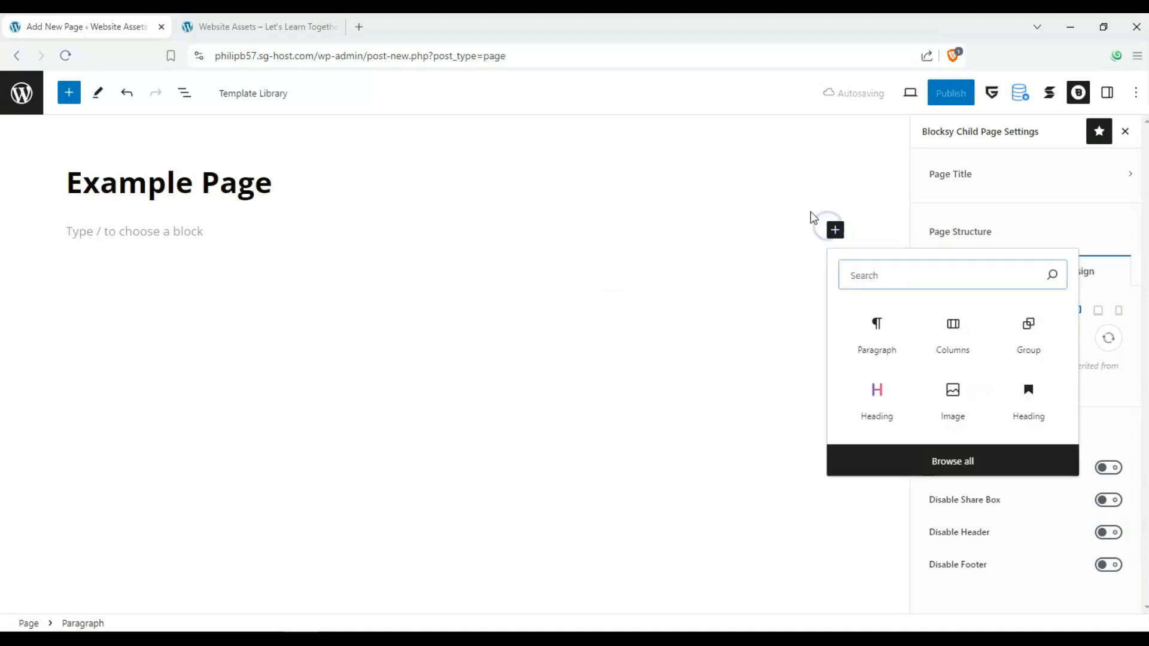
{"action": "left_click", "coordinate": [875, 395]}
{"action": "left_click", "coordinate": [111, 244]}
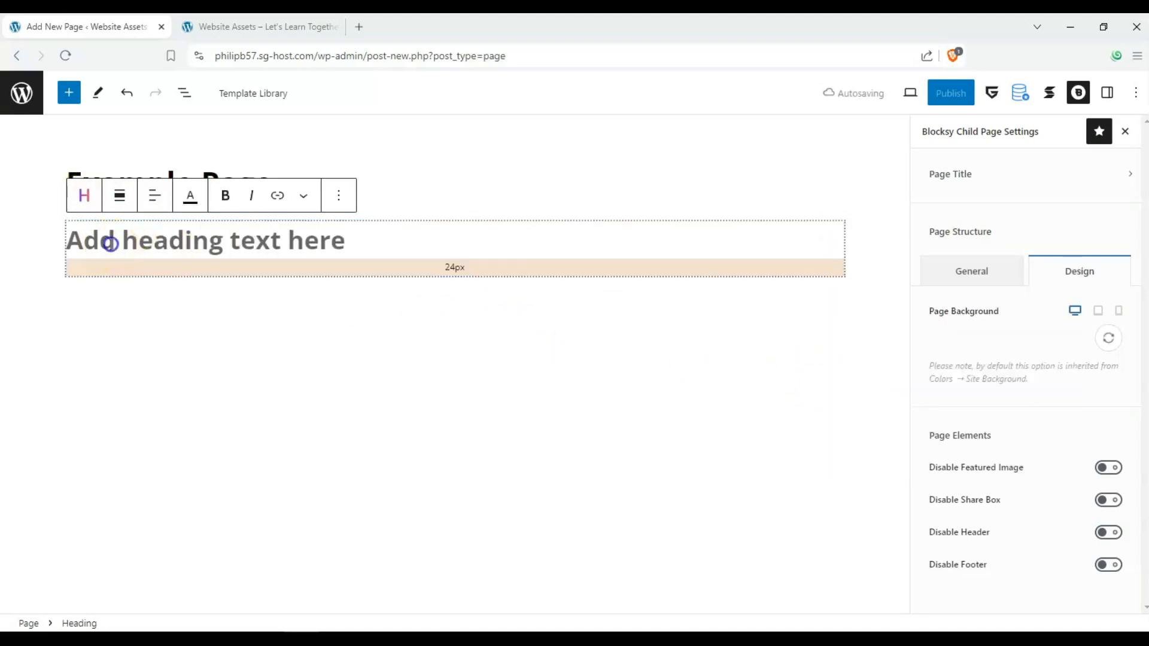
{"action": "type", "text": "headdi"}
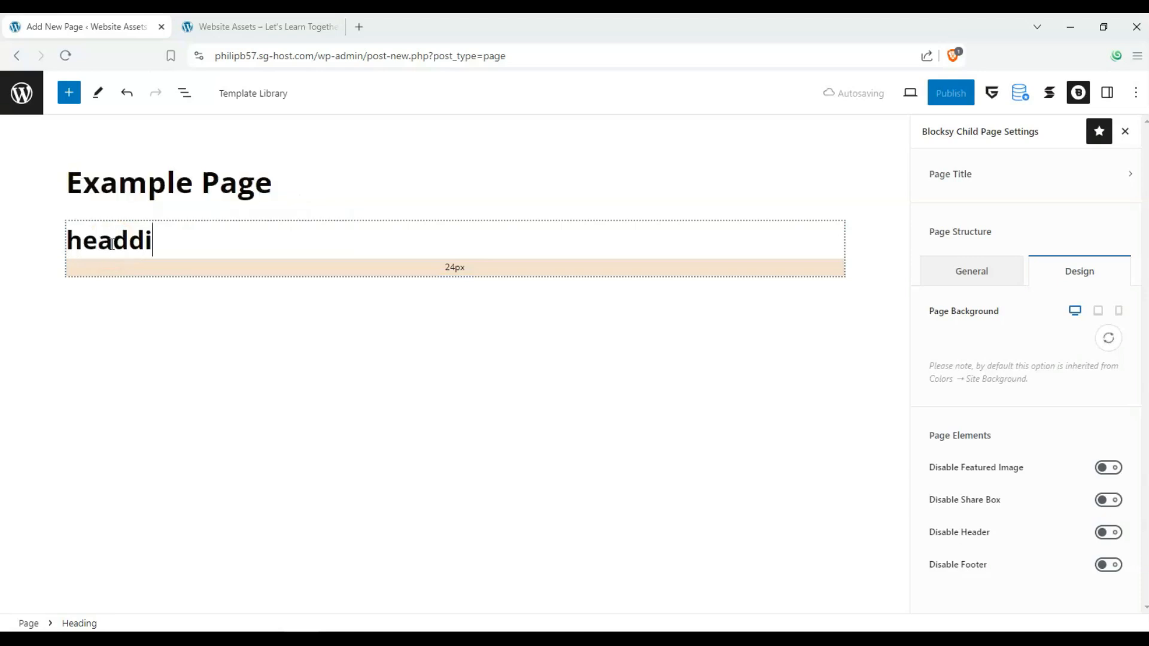
{"action": "type", "text": "ng 1"}
{"action": "left_click", "coordinate": [153, 252]}
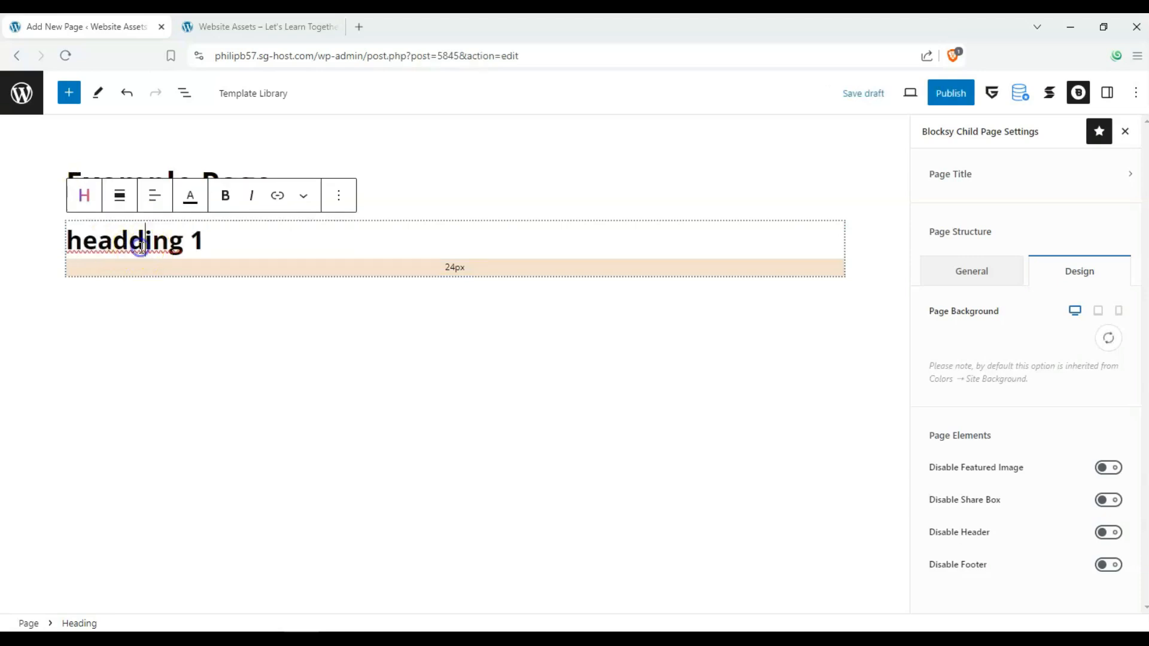
{"action": "key", "text": "BackSpace"}
{"action": "left_click", "coordinate": [142, 248]}
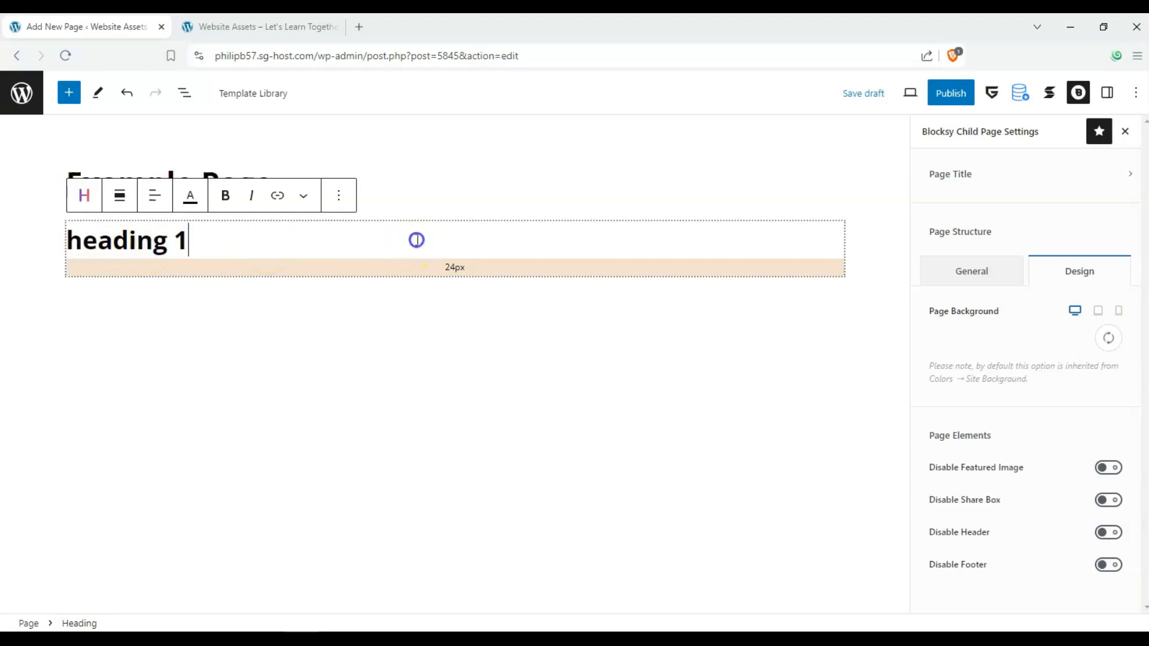
Set the title HTML tag of the "heading 1" block to H1 and show the list view of the page's blocks
{"action": "left_click", "coordinate": [1108, 94]}
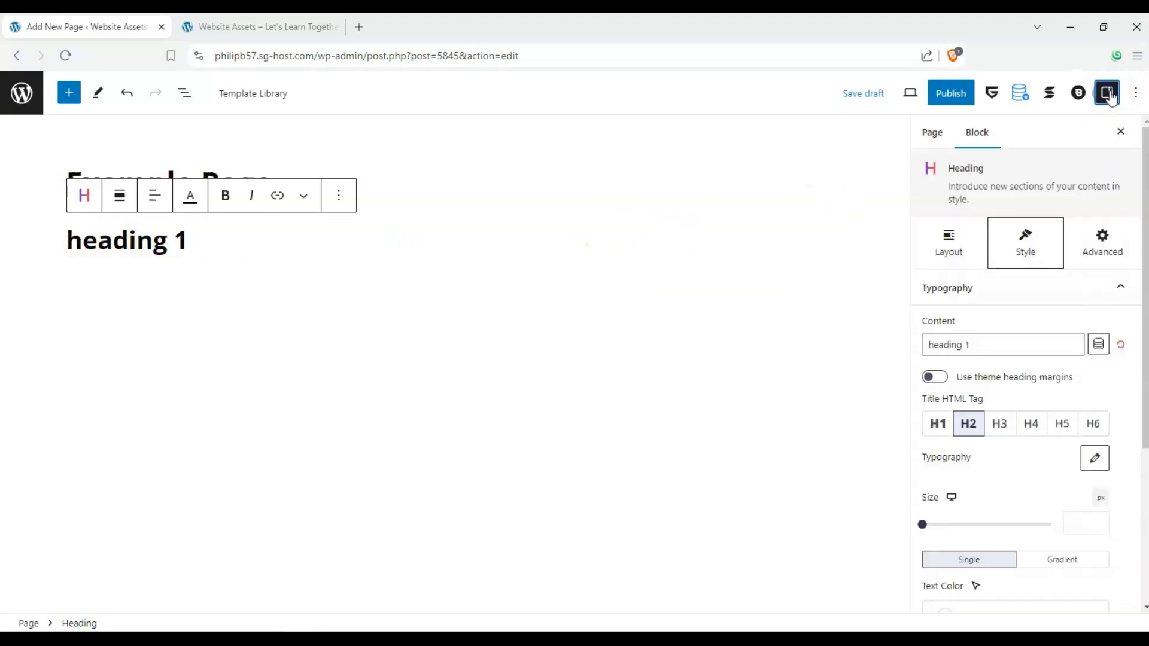
{"action": "left_click", "coordinate": [376, 259]}
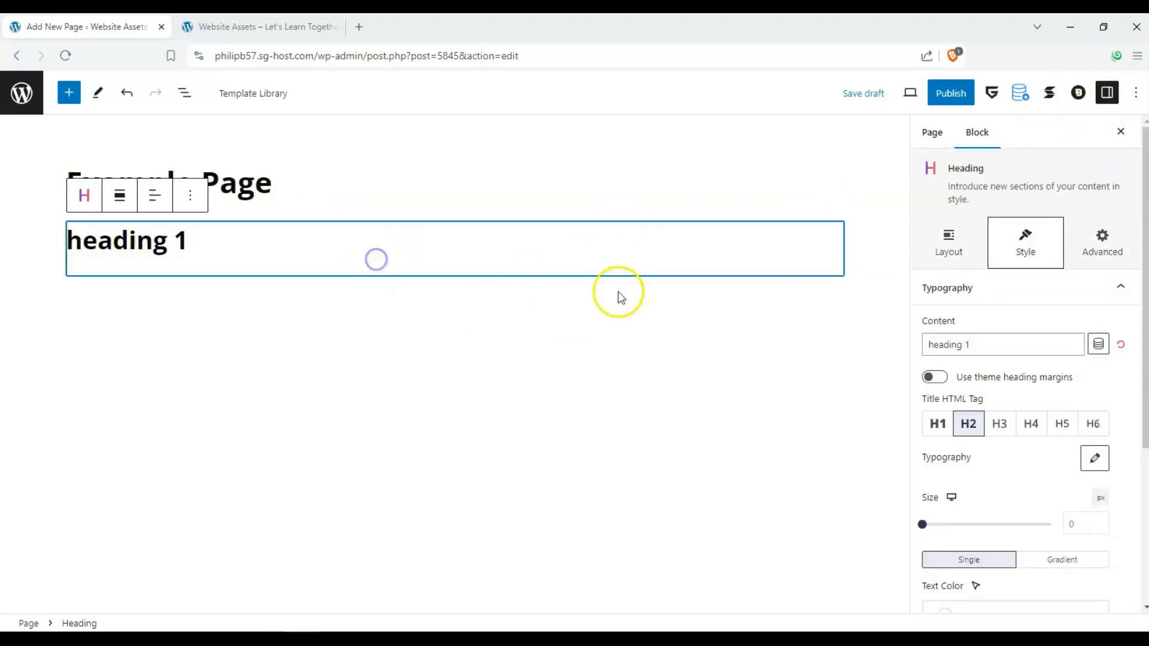
{"action": "left_click", "coordinate": [937, 424]}
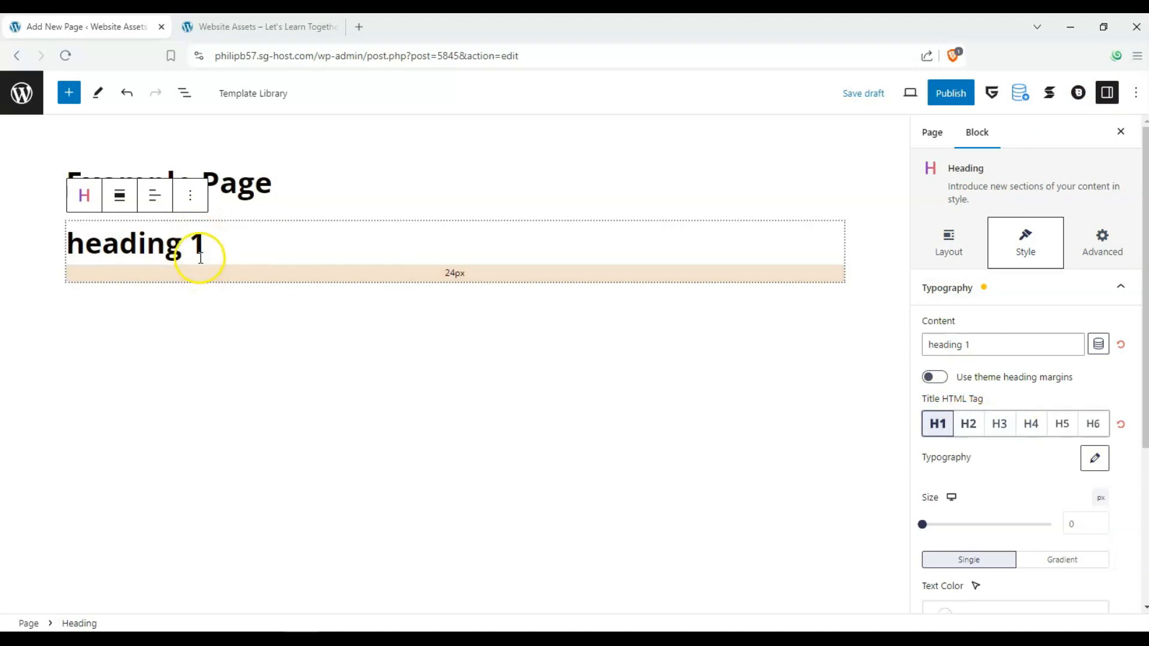
{"action": "left_click", "coordinate": [184, 94]}
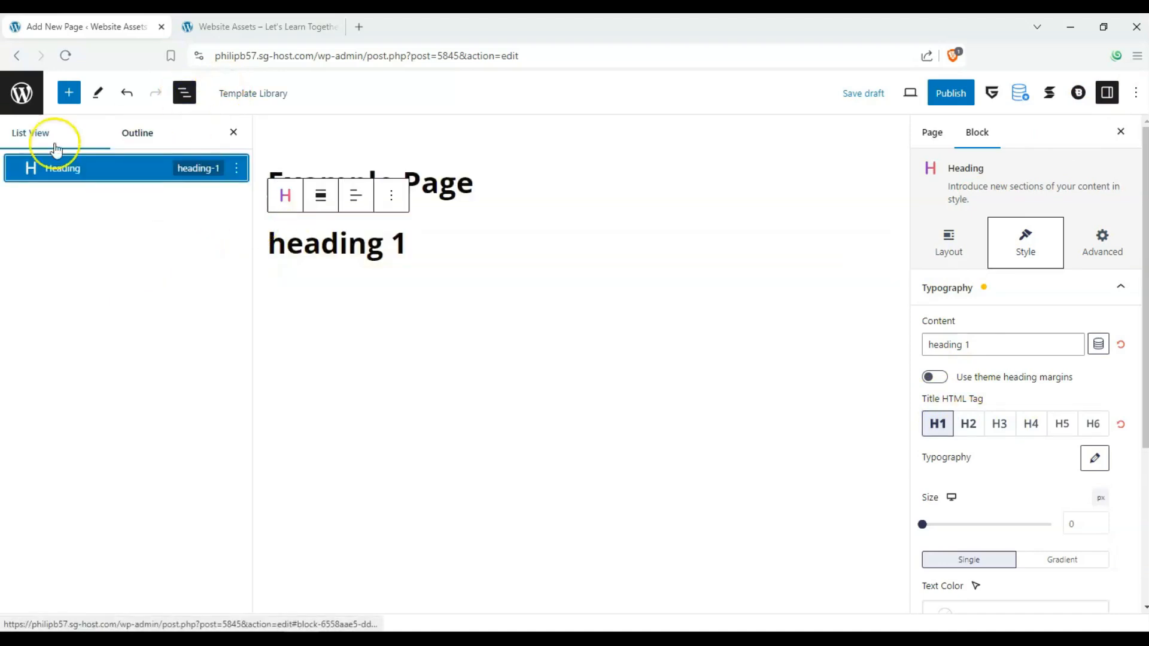
Add a second coloured-H Heading block below "heading 1" and enter the text "heading 2"
{"action": "left_click", "coordinate": [323, 291]}
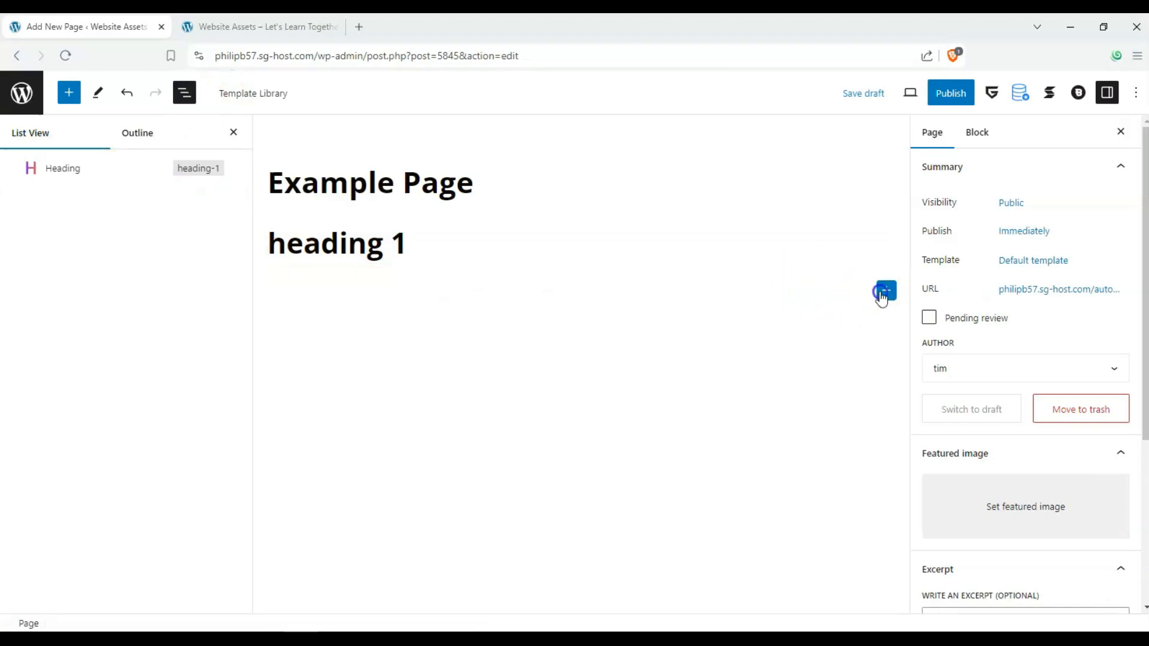
{"action": "left_click", "coordinate": [885, 291]}
{"action": "left_click", "coordinate": [1017, 385]}
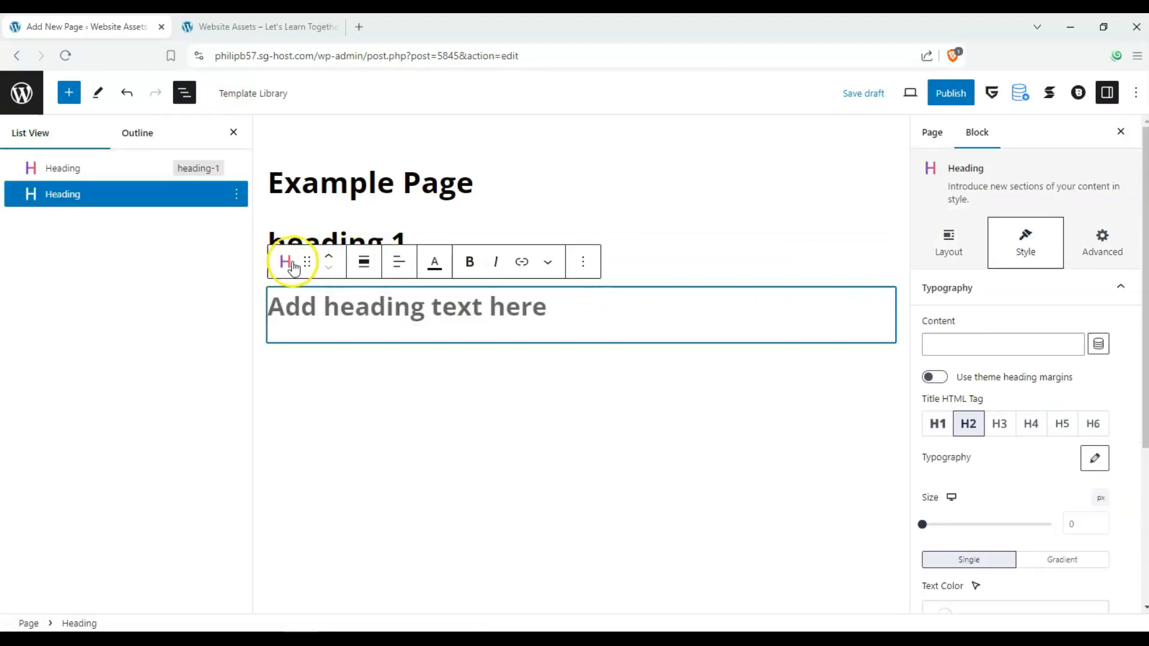
{"action": "left_click", "coordinate": [632, 296]}
{"action": "type", "text": "heading 2"}
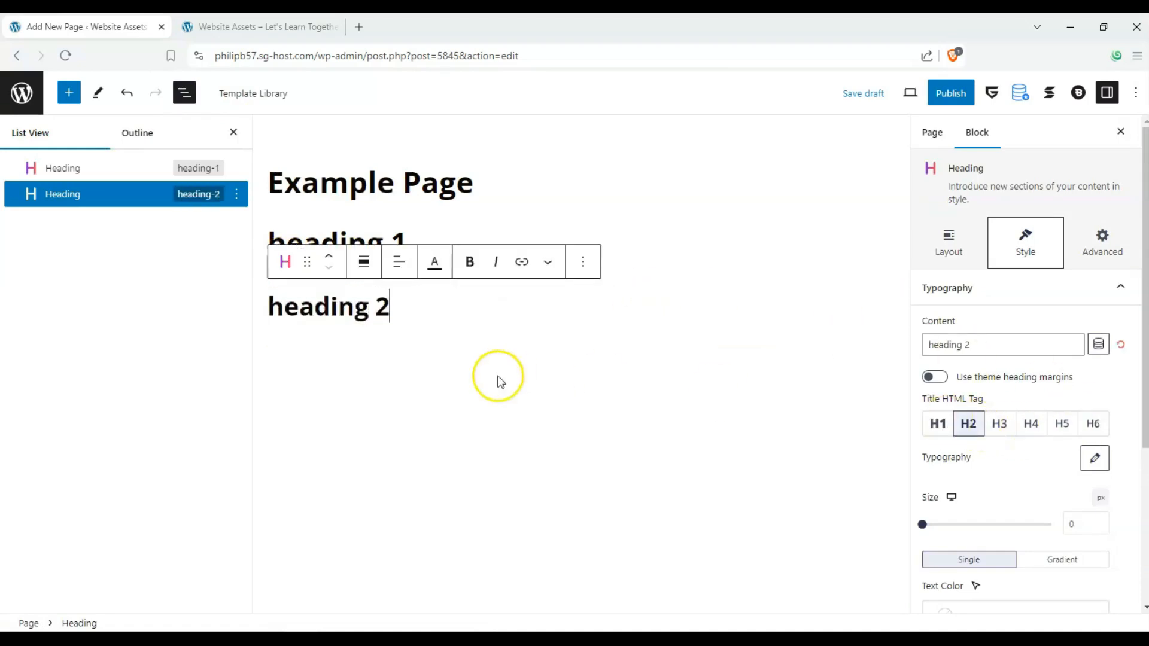
Insert another coloured-H Heading block below "heading 2"
{"action": "left_click", "coordinate": [475, 383]}
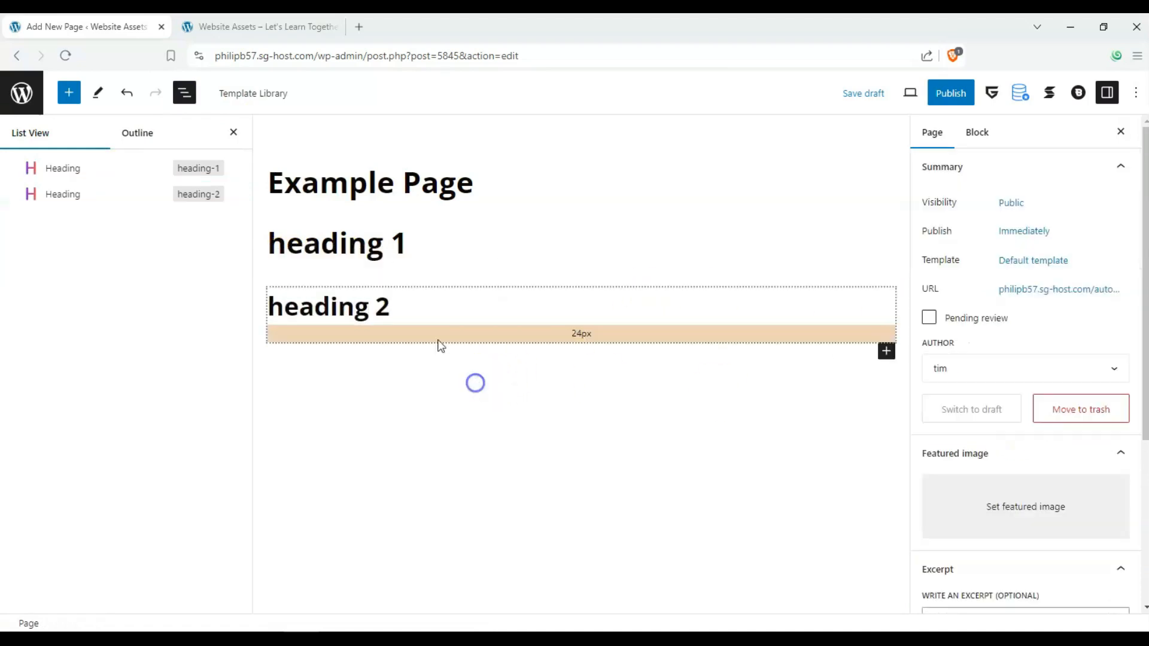
{"action": "left_click", "coordinate": [886, 351]}
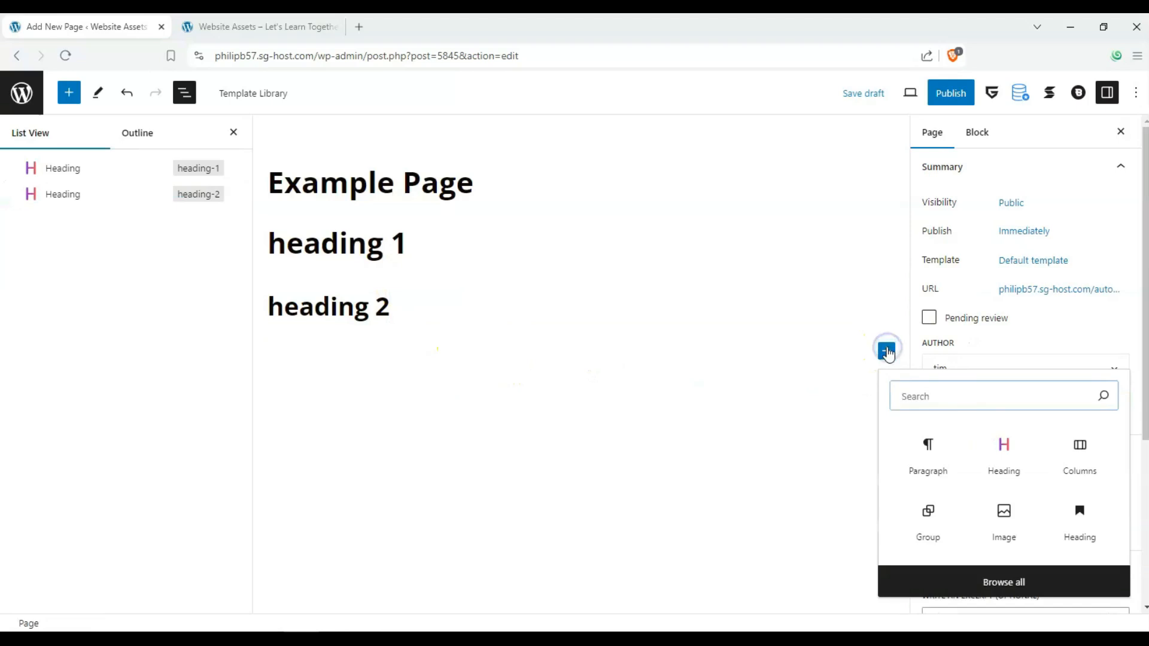
{"action": "left_click", "coordinate": [1004, 454]}
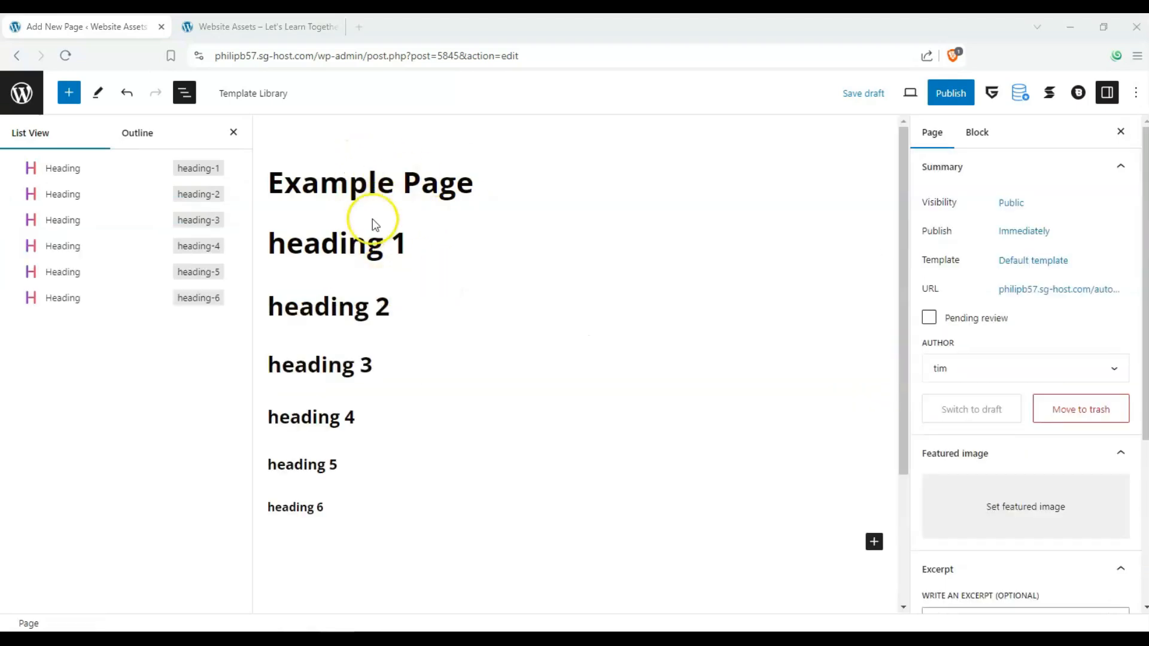
Try a letter spacing of 2.7 on the "heading 6" block, reset it, and set the block's font weight to 600
{"action": "left_click", "coordinate": [322, 507]}
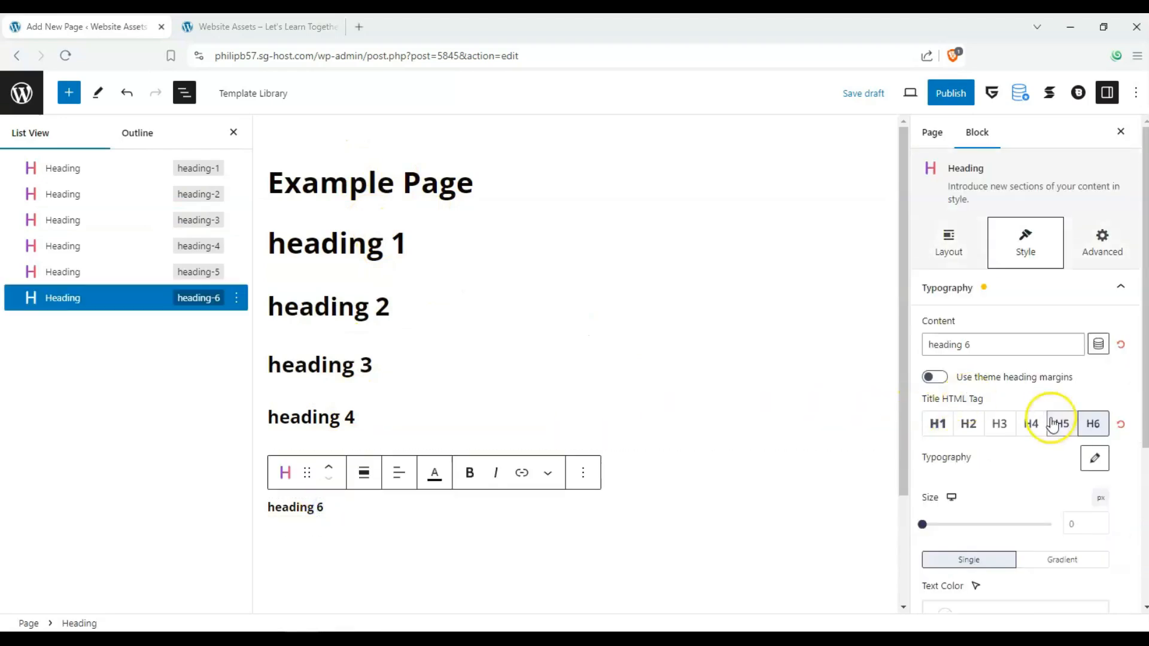
{"action": "left_click", "coordinate": [1094, 459]}
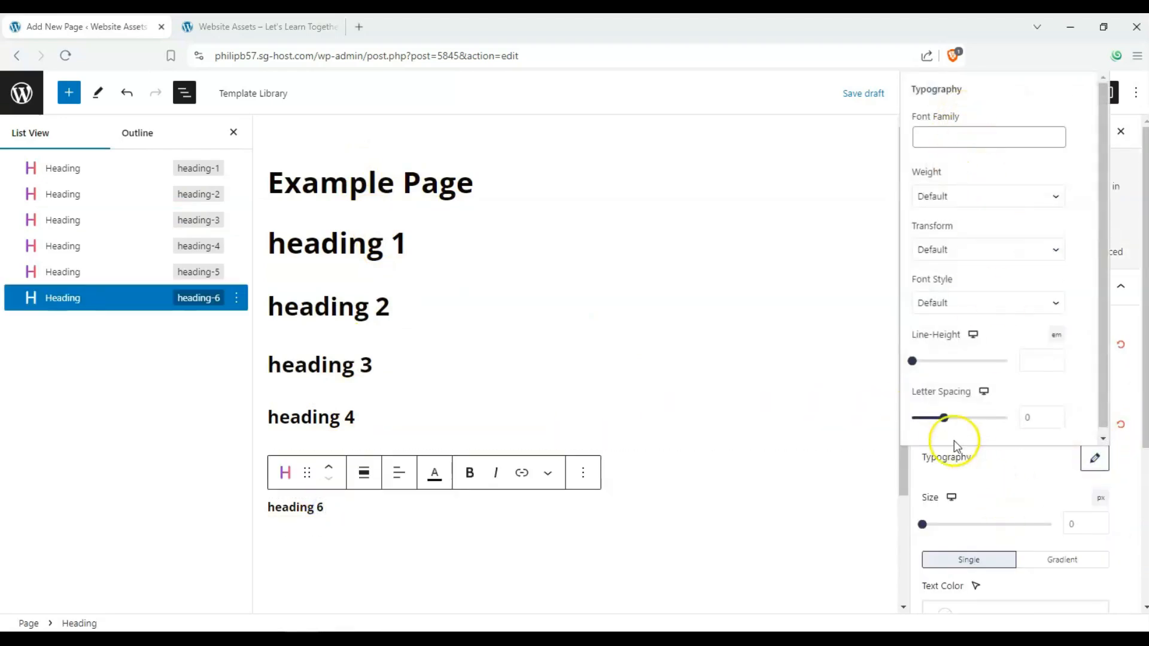
{"action": "mouse_move", "coordinate": [944, 418]}
{"action": "left_mouse_down"}
{"action": "mouse_move", "coordinate": [969, 419]}
{"action": "mouse_move", "coordinate": [961, 423]}
{"action": "left_mouse_up"}
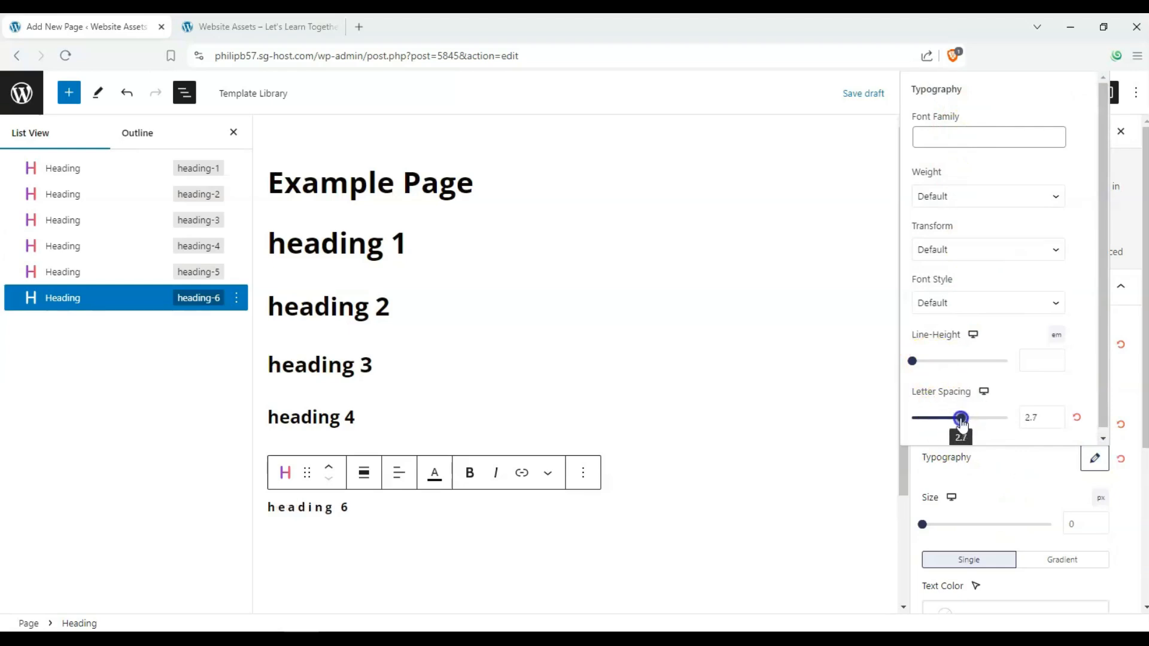
{"action": "left_click", "coordinate": [1075, 417]}
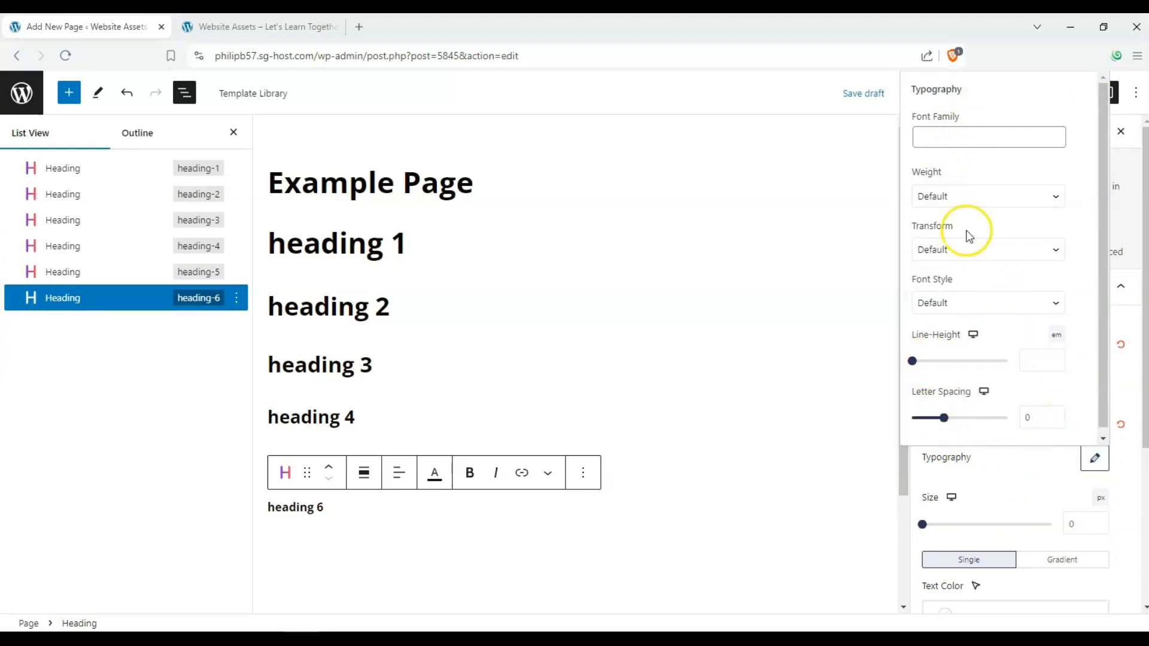
{"action": "left_click", "coordinate": [1007, 196]}
{"action": "left_click", "coordinate": [965, 280]}
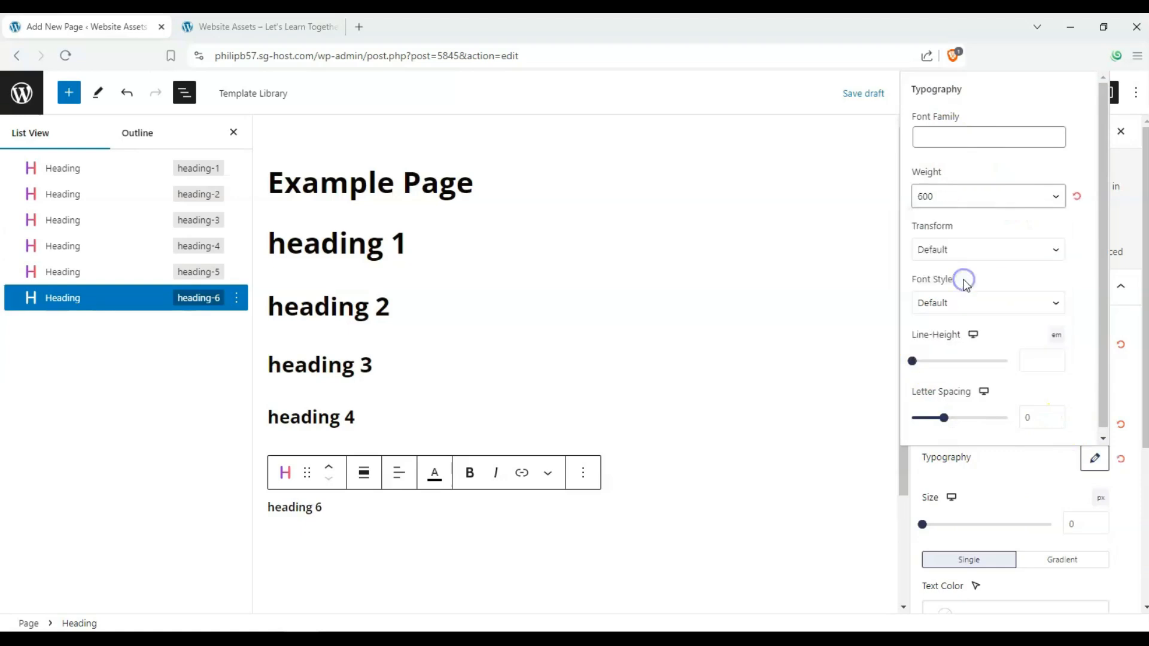
Set the font family of the "heading 6" block to Abel and close its typography options
{"action": "left_click", "coordinate": [1021, 144]}
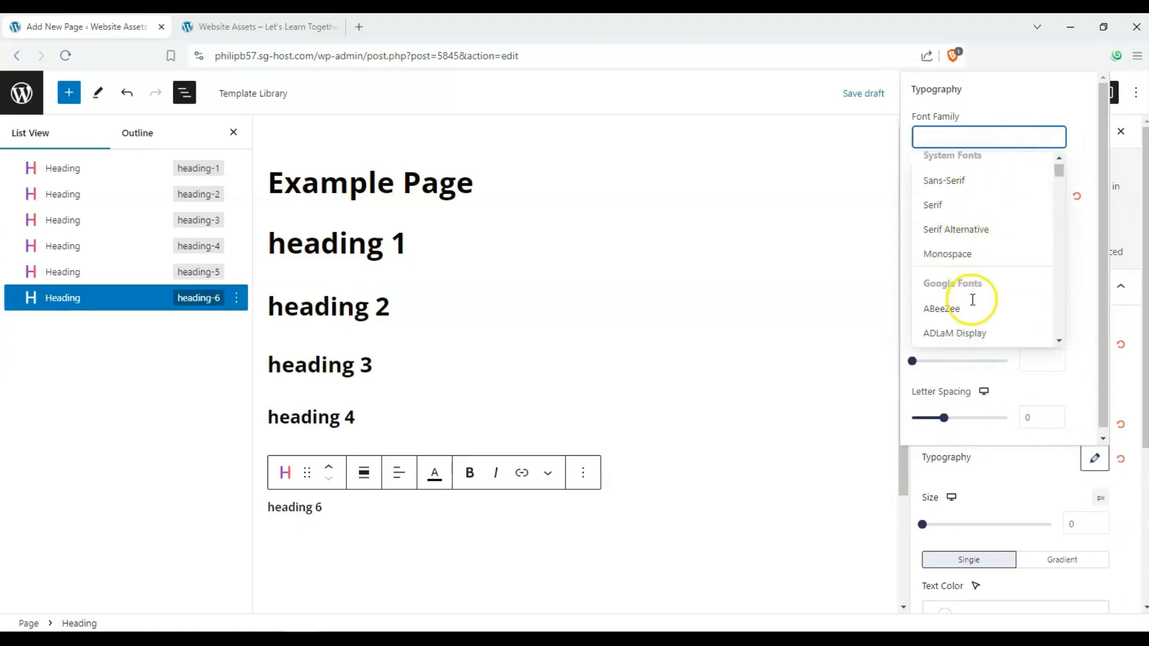
{"action": "scroll", "coordinate": [972, 299], "scroll_direction": "down", "scroll_amount": 3}
{"action": "left_click", "coordinate": [991, 249]}
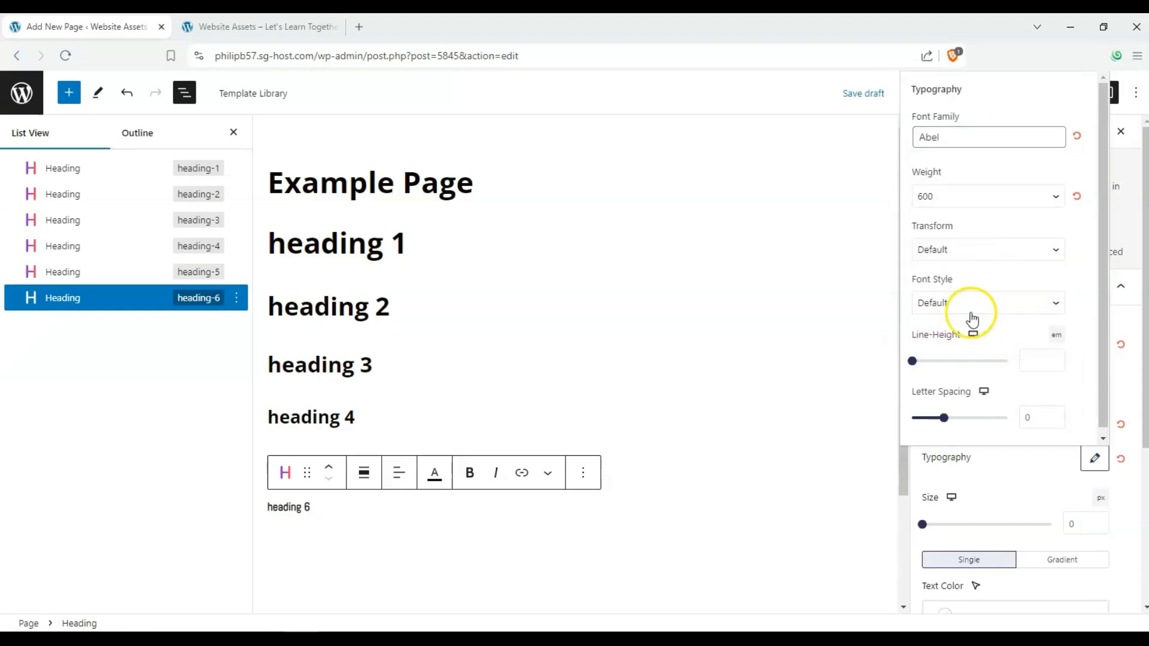
{"action": "left_click", "coordinate": [1126, 332]}
Colour the "heading 6" text red (#e60606) and give it a shadow of 7
{"action": "scroll", "coordinate": [1057, 372], "scroll_direction": "down", "scroll_amount": 2}
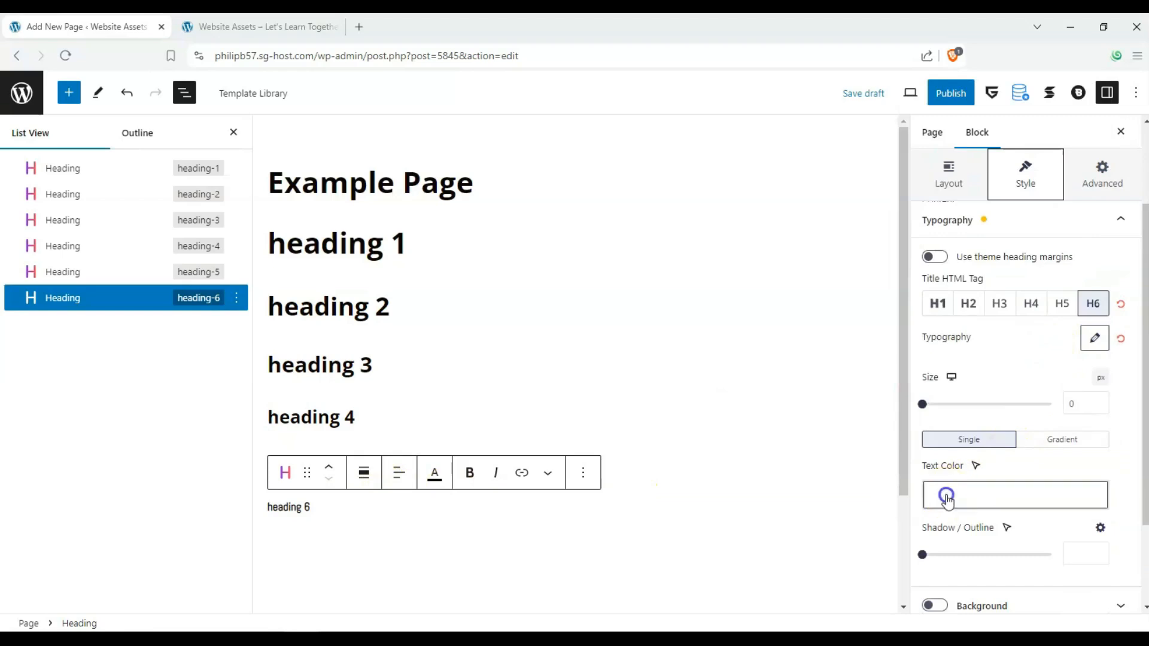
{"action": "left_click", "coordinate": [945, 495]}
{"action": "left_click", "coordinate": [883, 128]}
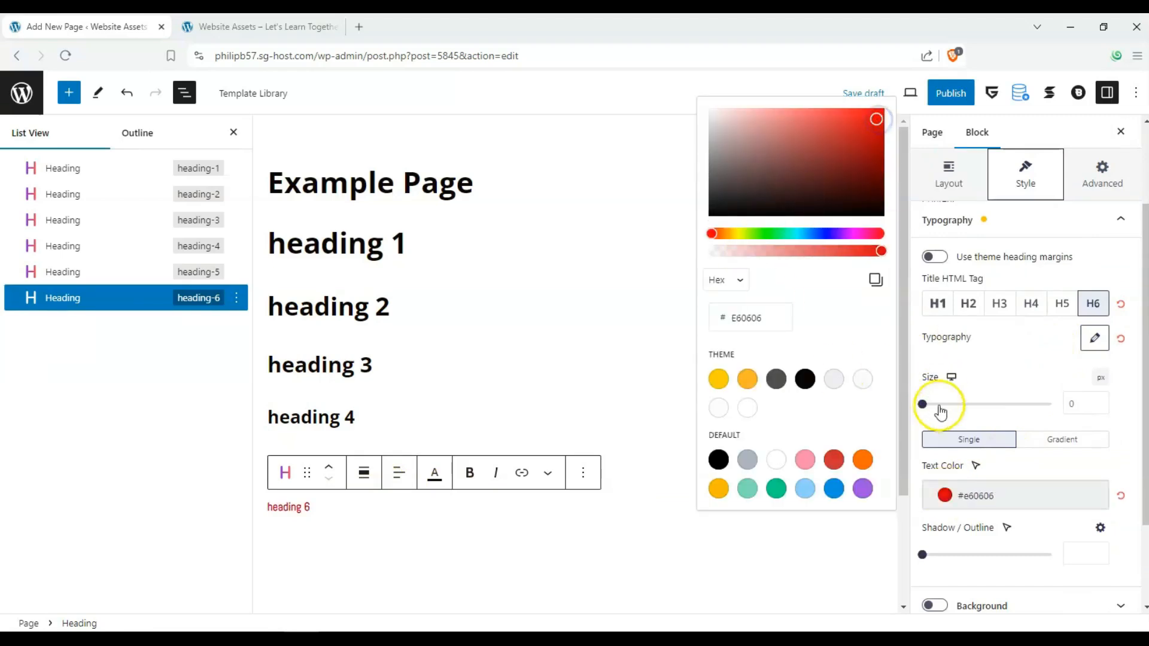
{"action": "left_click_drag", "start_coordinate": [987, 566], "coordinate": [1054, 563]}
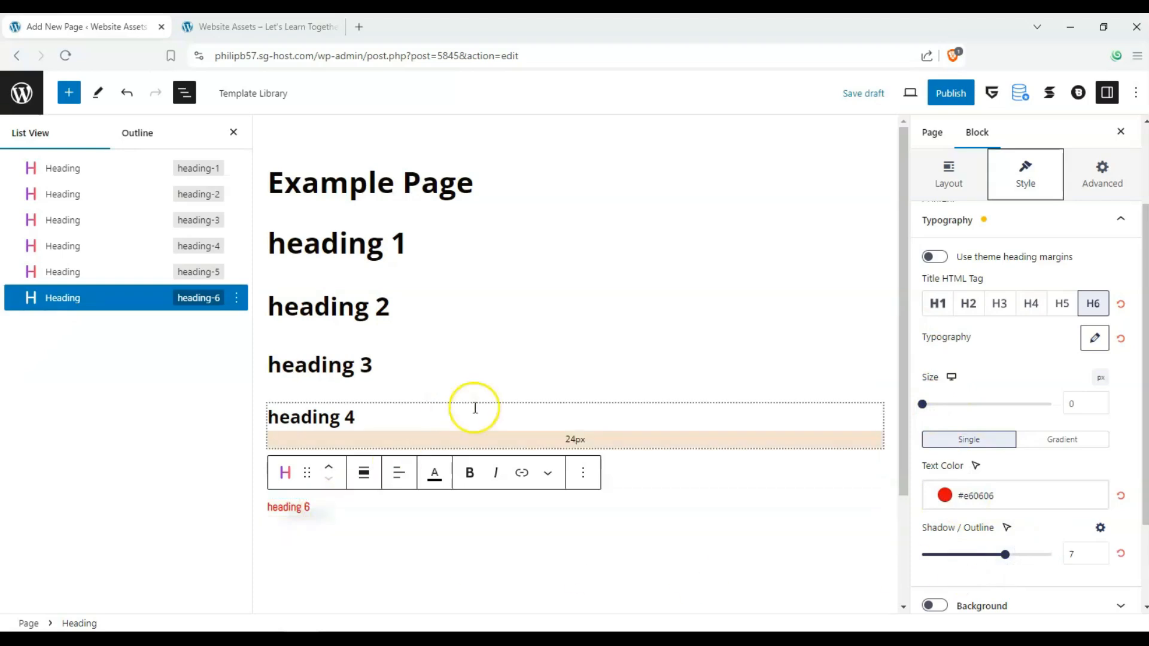
Set the font weight of the "heading 2" block to 600 in its typography options
{"action": "left_click", "coordinate": [463, 307]}
{"action": "left_click", "coordinate": [1070, 346]}
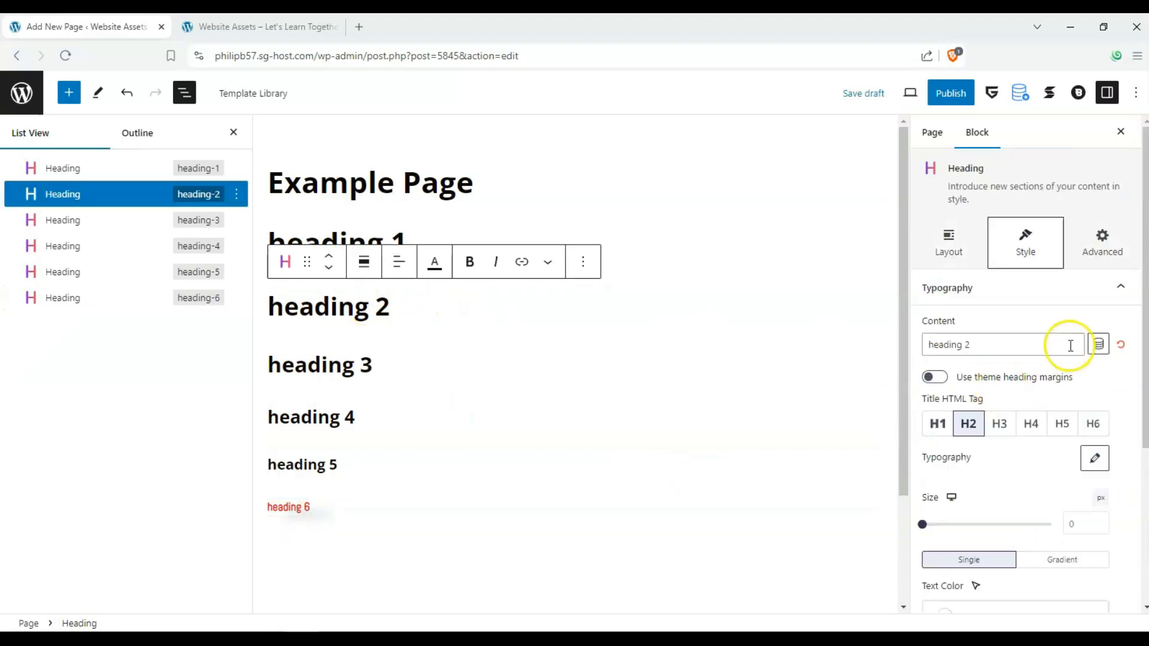
{"action": "left_click", "coordinate": [1090, 466]}
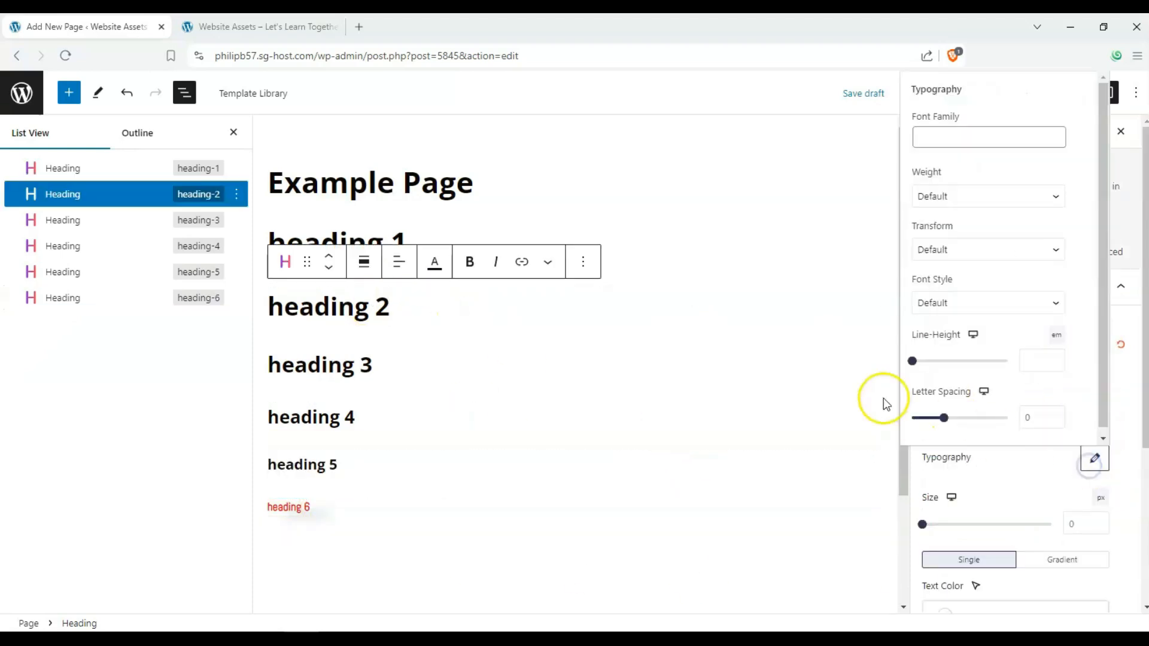
{"action": "left_click", "coordinate": [991, 198]}
{"action": "left_click", "coordinate": [956, 283]}
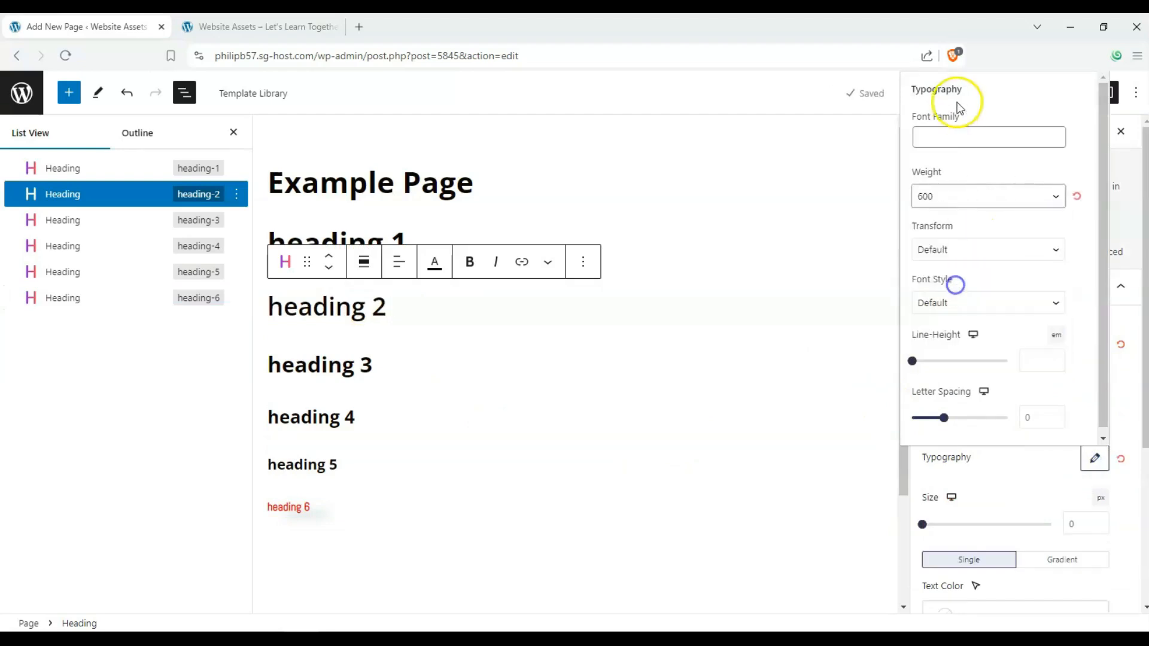
Set the font family of the "heading 2" block to Akatab
{"action": "left_click", "coordinate": [959, 137]}
{"action": "scroll", "coordinate": [973, 263], "scroll_direction": "down", "scroll_amount": 5}
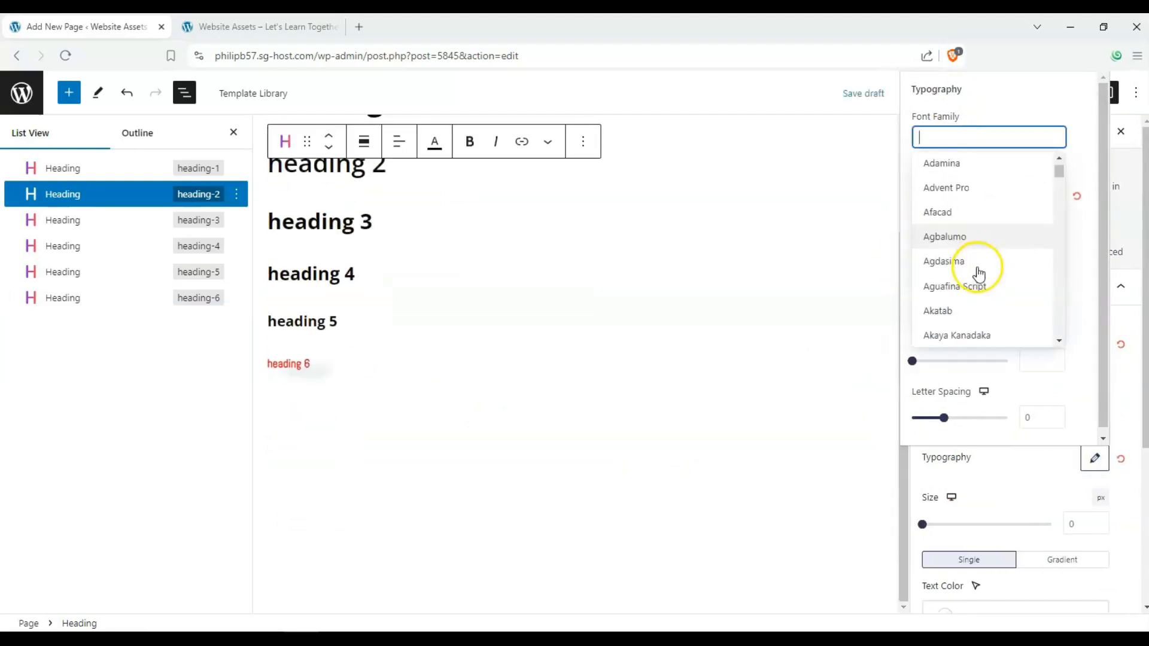
{"action": "left_click", "coordinate": [960, 311]}
{"action": "left_click", "coordinate": [737, 279]}
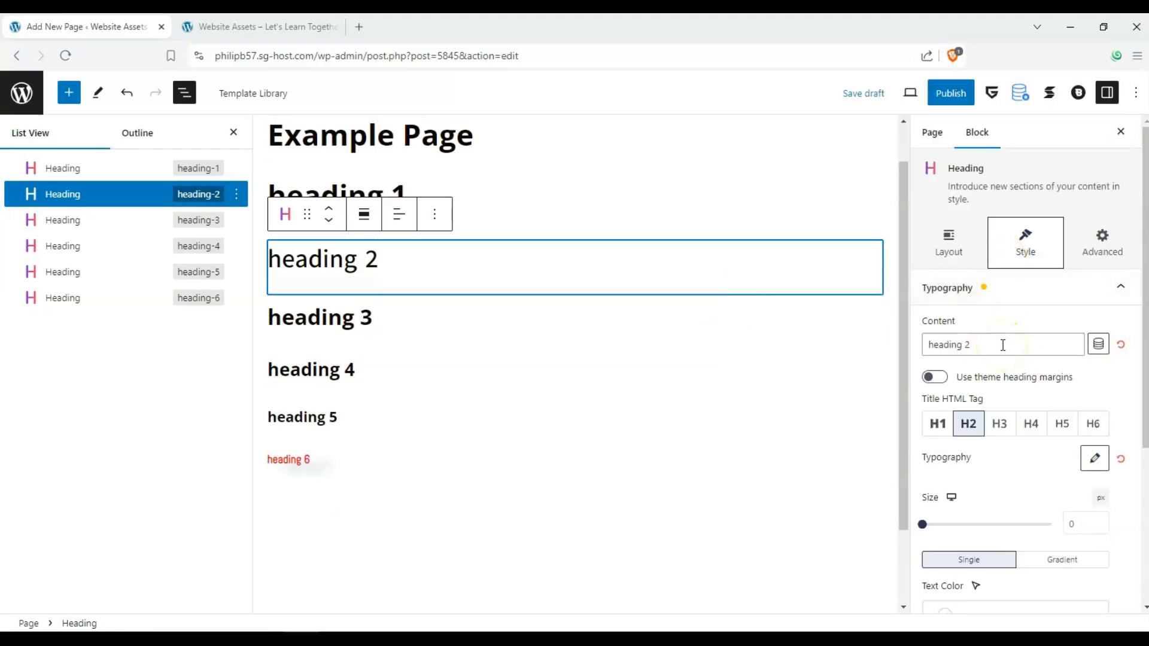
Change the font family of the "heading 2" block to Alef
{"action": "left_click", "coordinate": [1094, 459]}
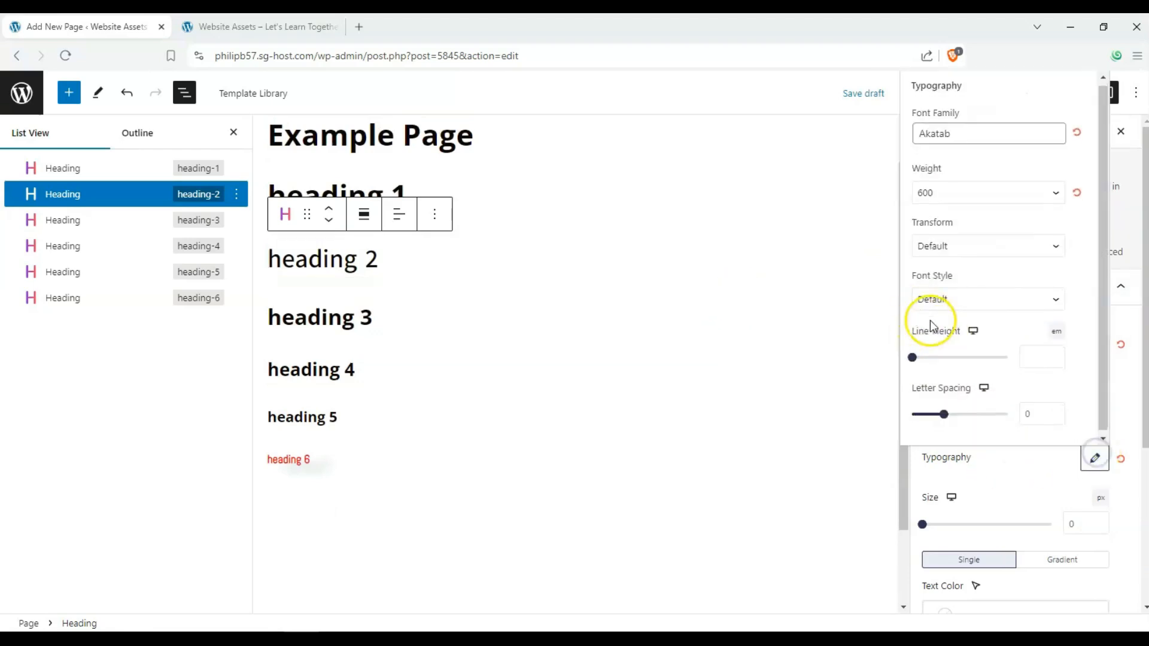
{"action": "left_click", "coordinate": [1007, 130]}
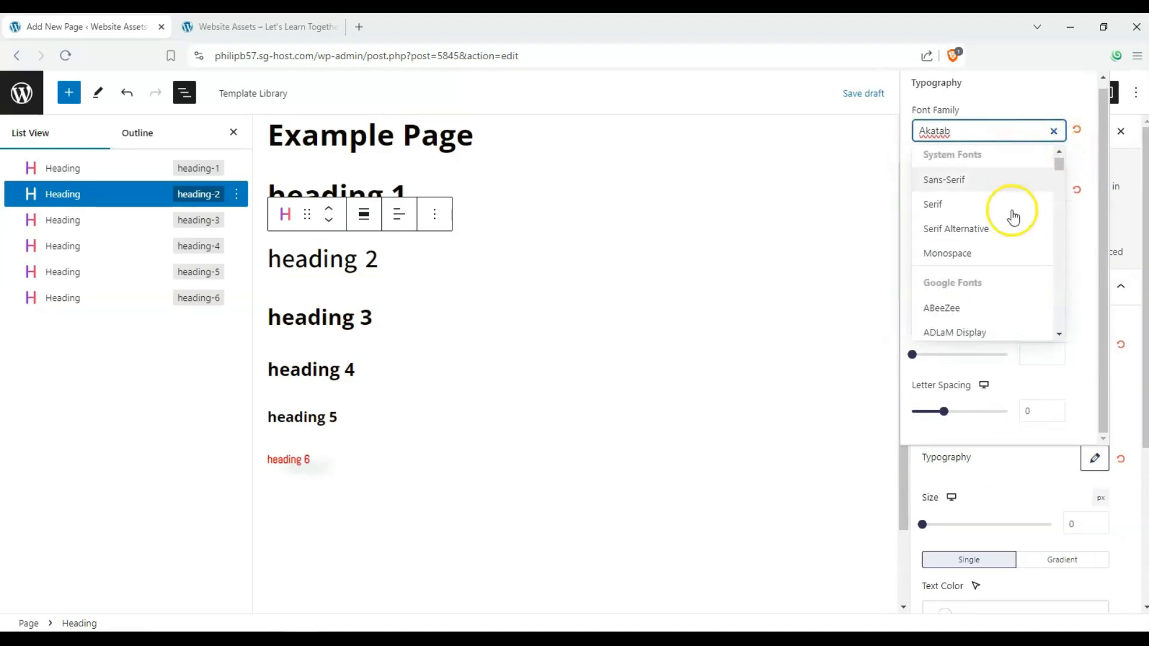
{"action": "scroll", "coordinate": [1006, 222], "scroll_direction": "down", "scroll_amount": 10}
{"action": "left_click", "coordinate": [960, 281]}
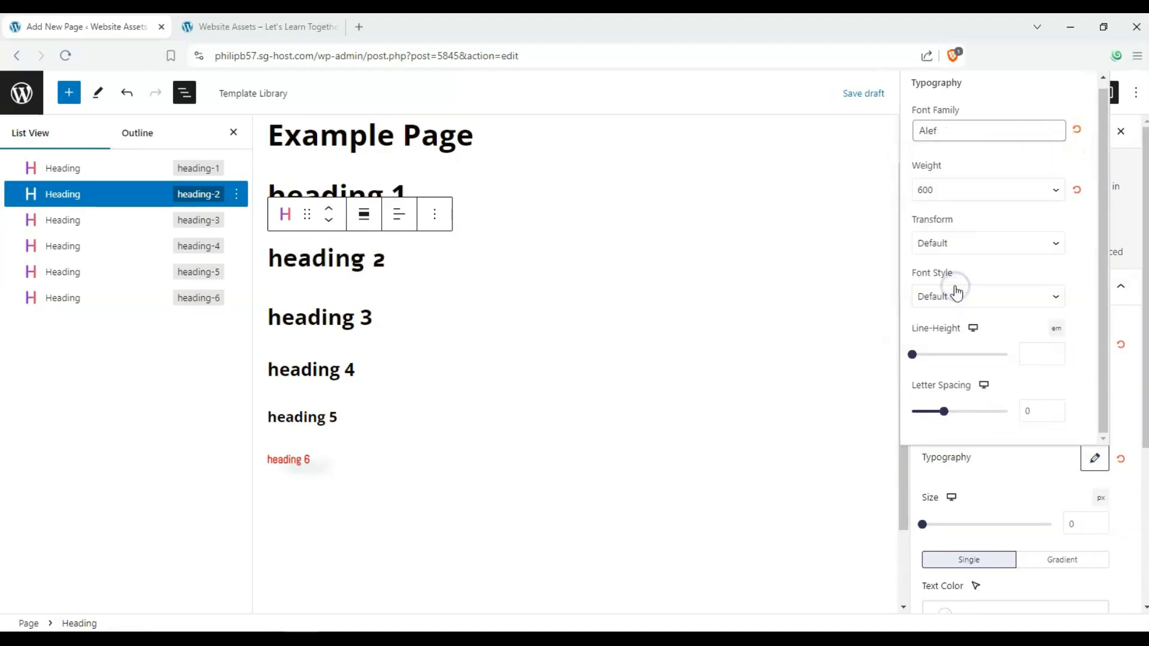
{"action": "left_click", "coordinate": [482, 269]}
Set the "heading 2" text size to 27 px and its text colour to Luminous vivid orange
{"action": "scroll", "coordinate": [997, 495], "scroll_direction": "down", "scroll_amount": 3}
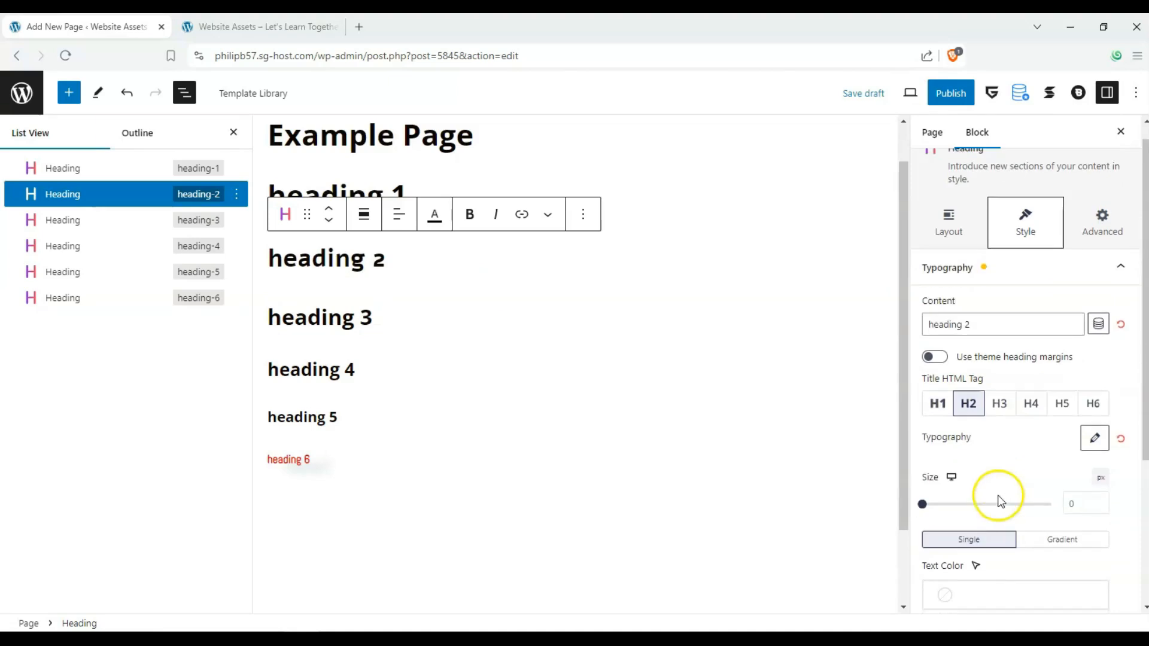
{"action": "left_click_drag", "start_coordinate": [933, 434], "coordinate": [947, 432]}
{"action": "left_click", "coordinate": [943, 519]}
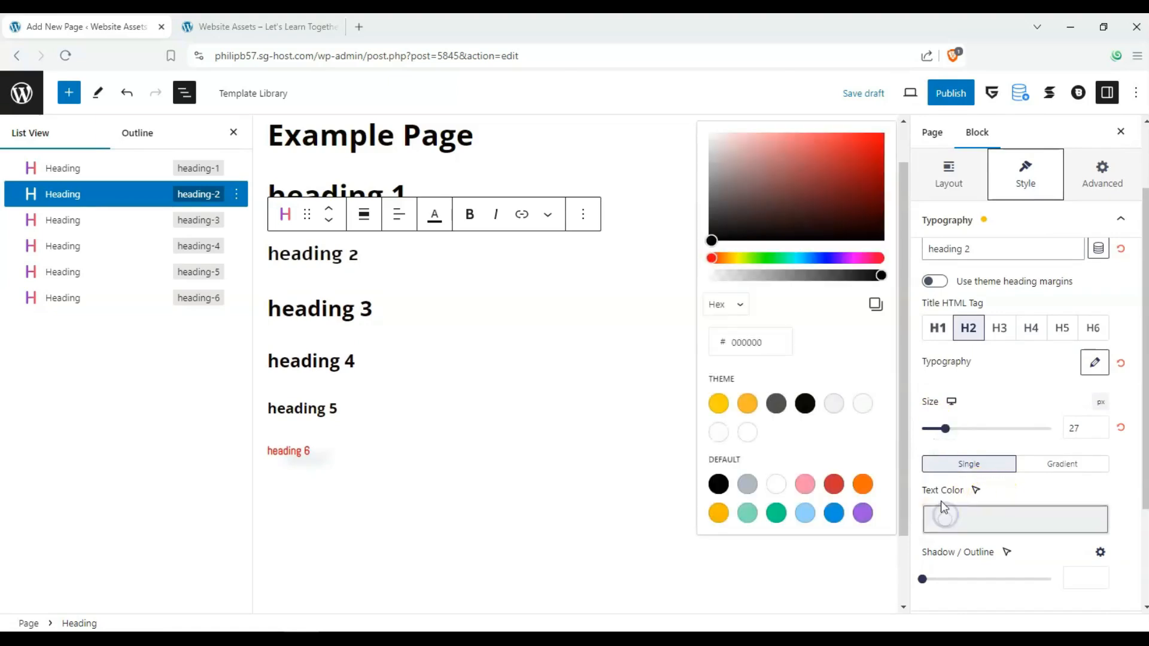
{"action": "left_click", "coordinate": [864, 486]}
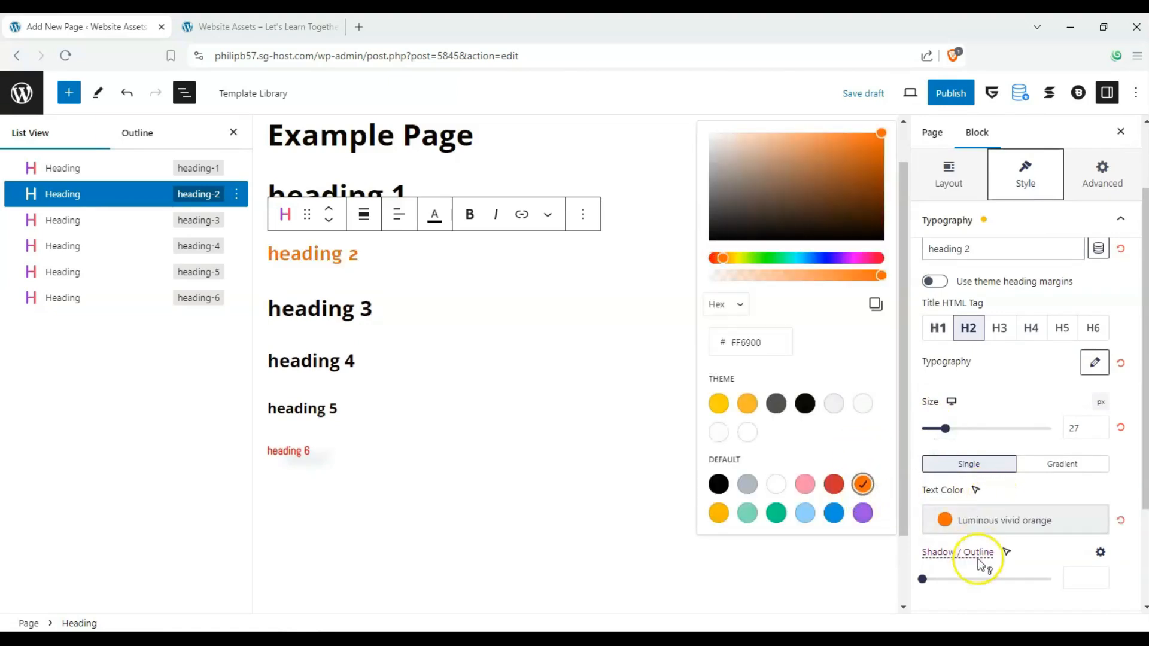
Apply a text shadow to the "heading 2" block and deselect it
{"action": "left_click_drag", "start_coordinate": [981, 584], "coordinate": [995, 587]}
{"action": "left_click", "coordinate": [828, 553]}
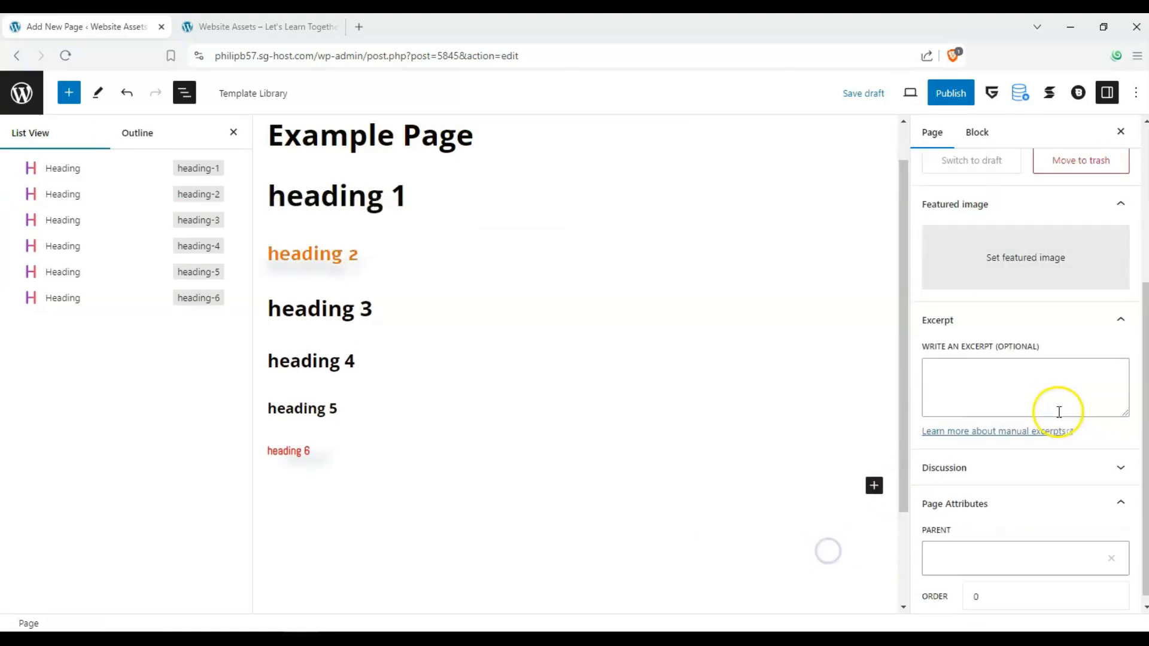
{"action": "scroll", "coordinate": [1051, 411], "scroll_direction": "up", "scroll_amount": 5}
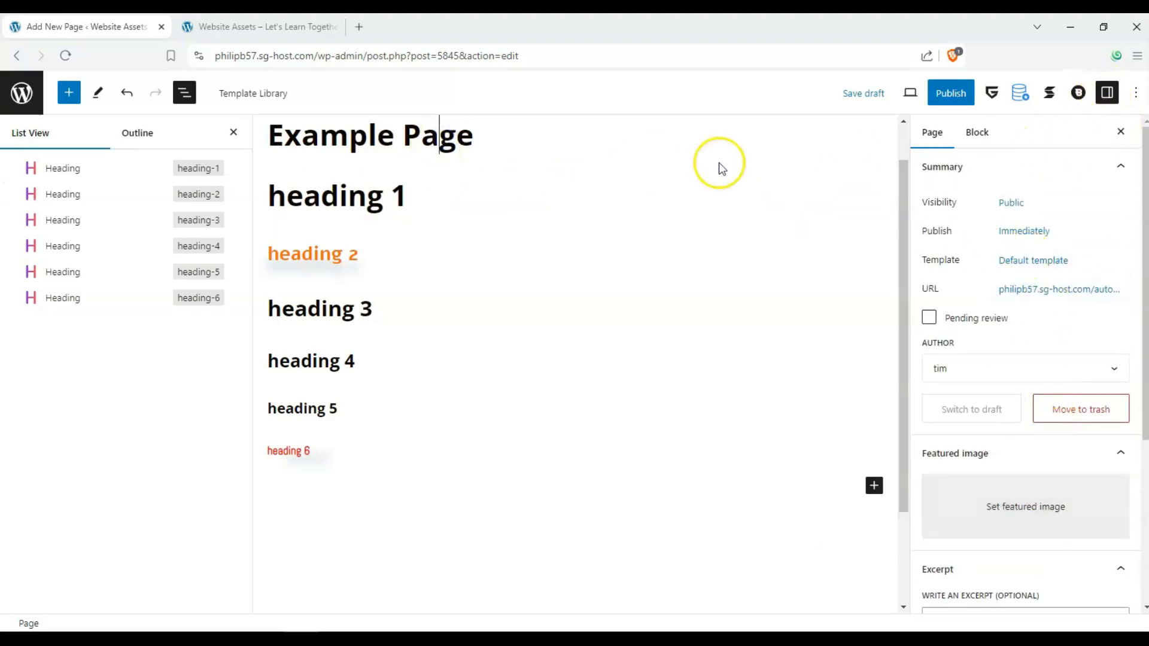
Centre the text alignment of the "heading 1" block and select the "heading 3" block
{"action": "left_click", "coordinate": [459, 202]}
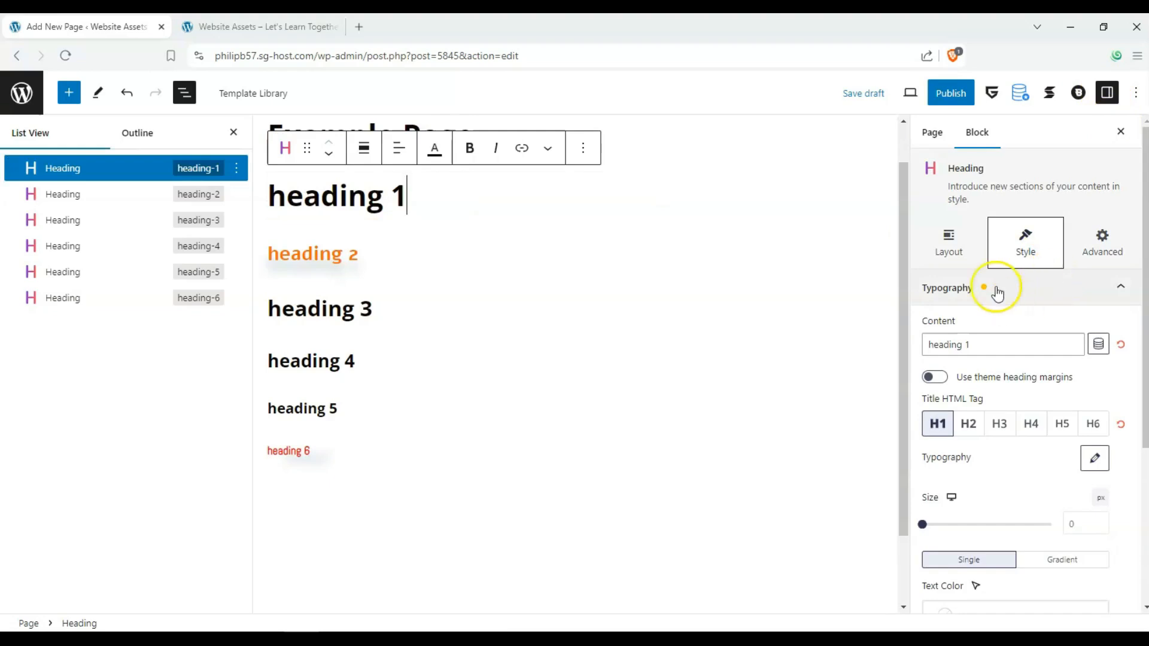
{"action": "left_click", "coordinate": [962, 244]}
{"action": "left_click", "coordinate": [1032, 350]}
{"action": "left_click", "coordinate": [586, 314]}
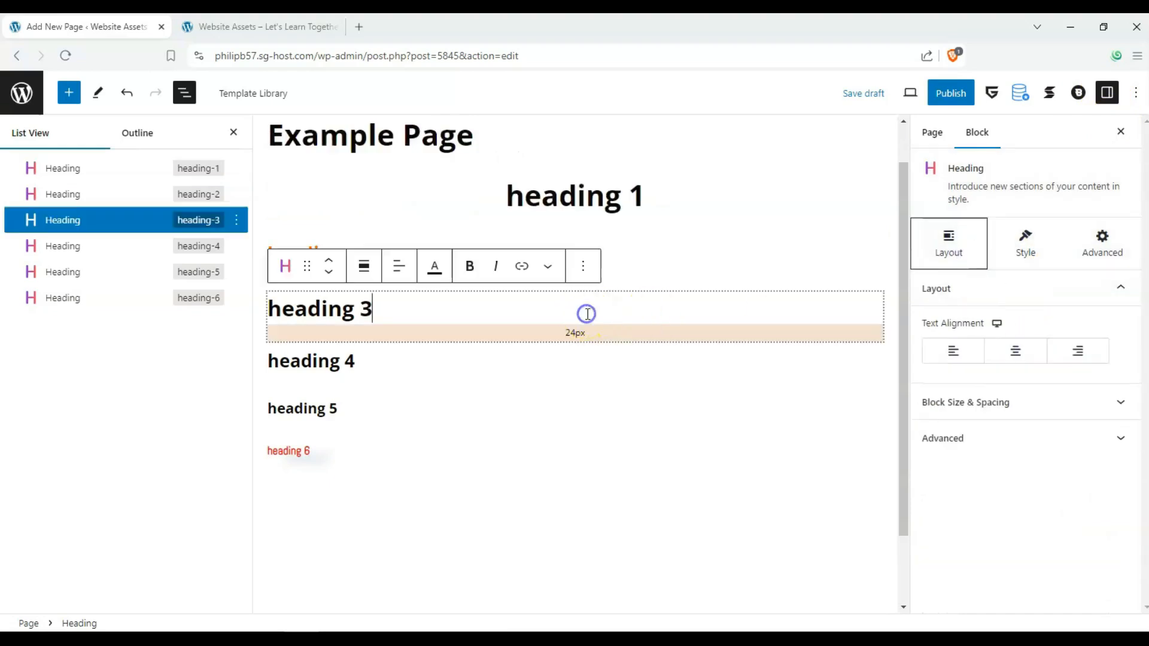
Centre the text alignment of the "heading 3" and "heading 5" blocks
{"action": "left_click", "coordinate": [1015, 350]}
{"action": "left_click", "coordinate": [692, 379]}
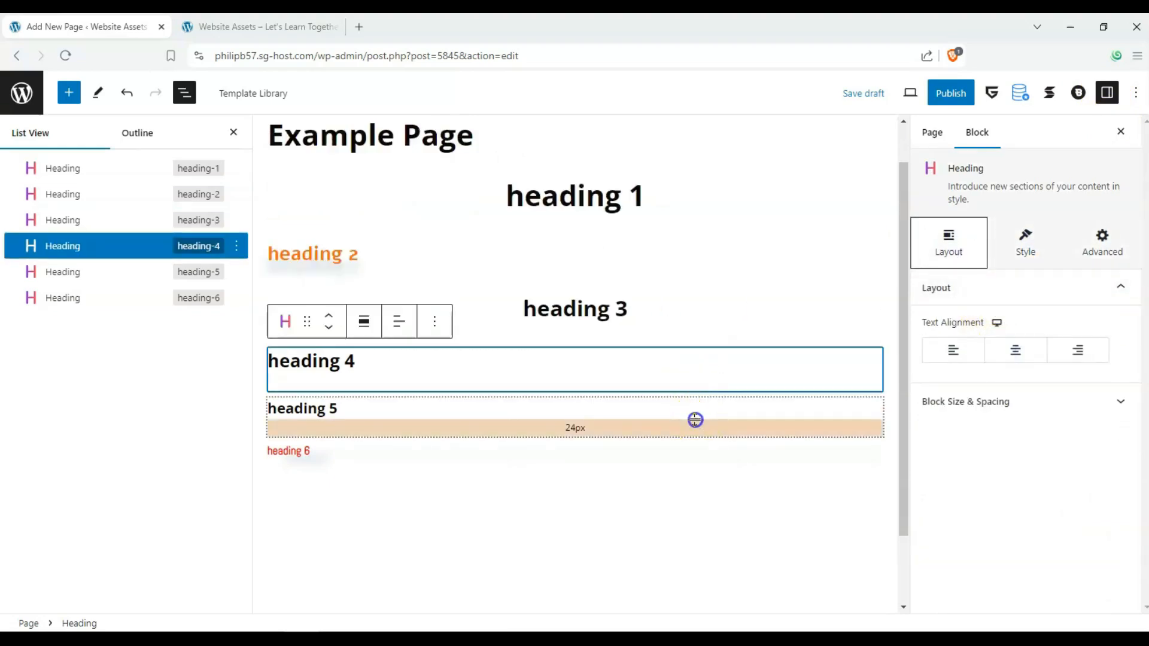
{"action": "left_click", "coordinate": [694, 419]}
{"action": "left_click", "coordinate": [1016, 350]}
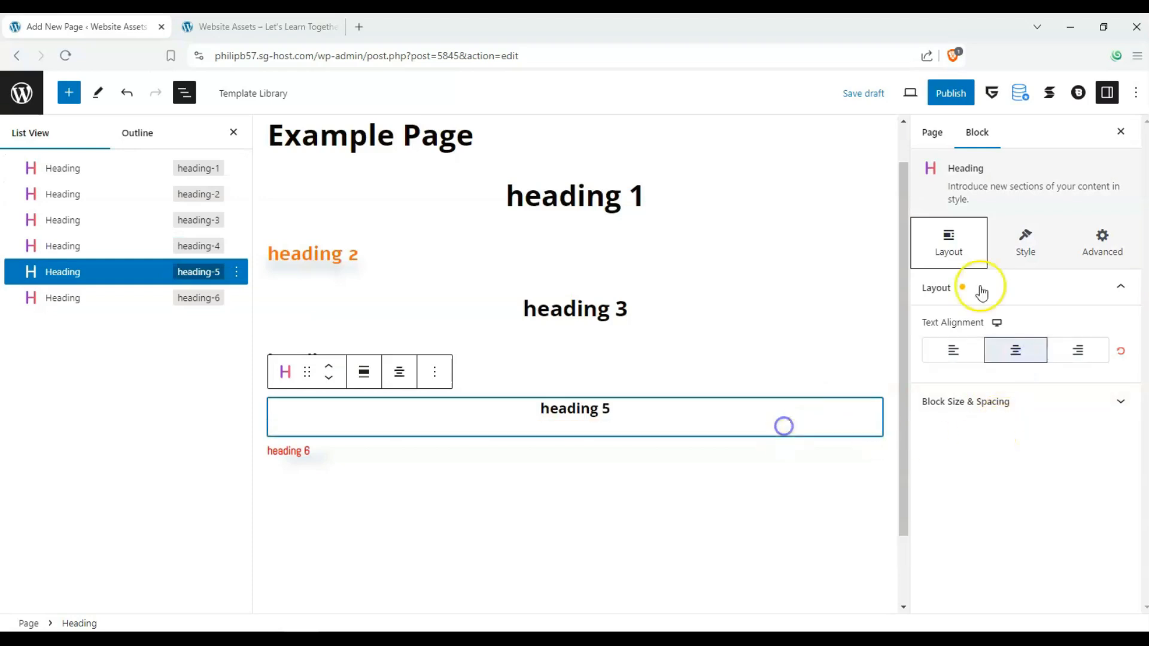
Examine the advanced options of the "heading 5" block, including position, custom attributes, responsive visibility, transform and motion effects
{"action": "left_click", "coordinate": [1100, 240]}
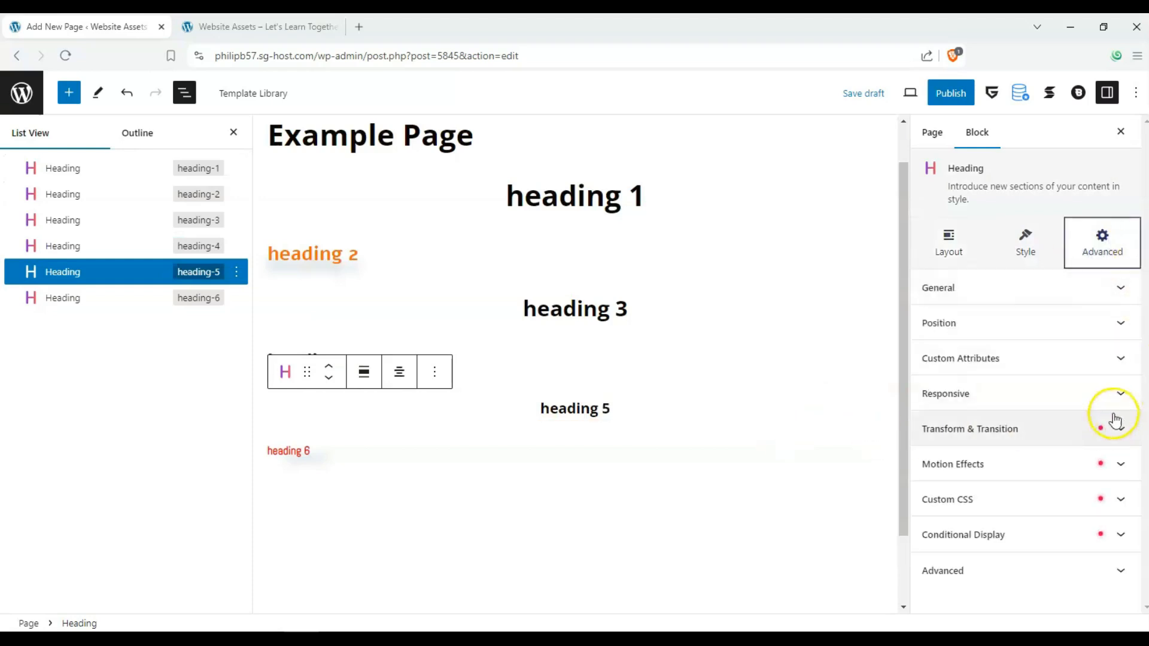
{"action": "left_click", "coordinate": [1120, 288]}
{"action": "left_click", "coordinate": [1119, 290]}
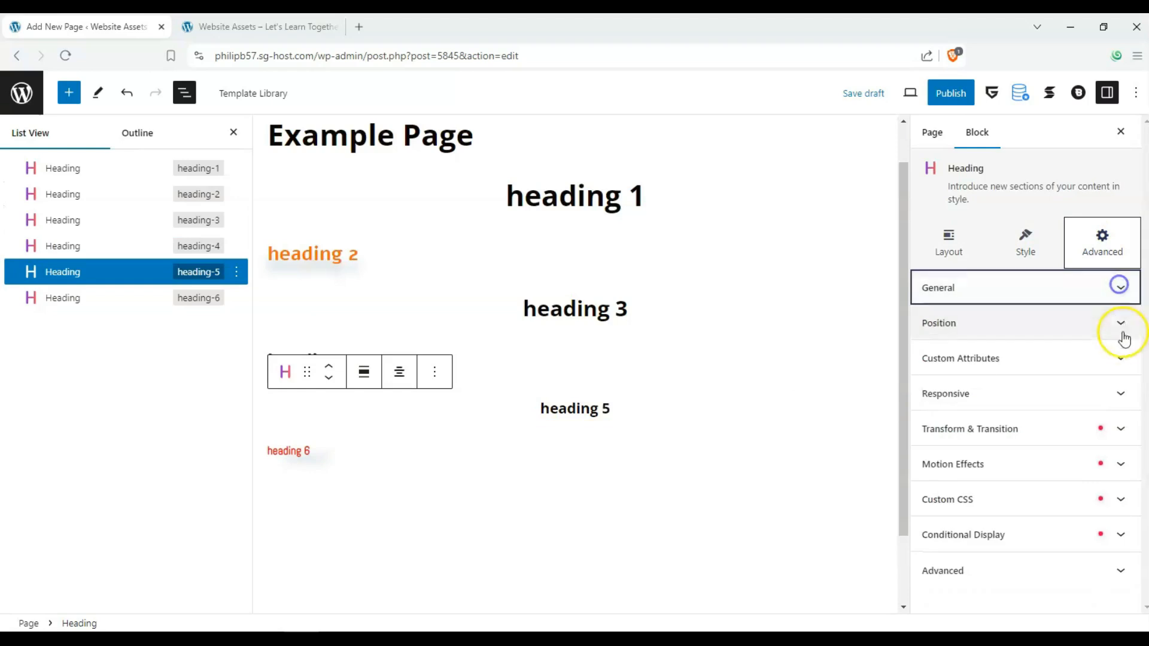
{"action": "left_click", "coordinate": [1120, 326]}
{"action": "left_click", "coordinate": [1120, 362]}
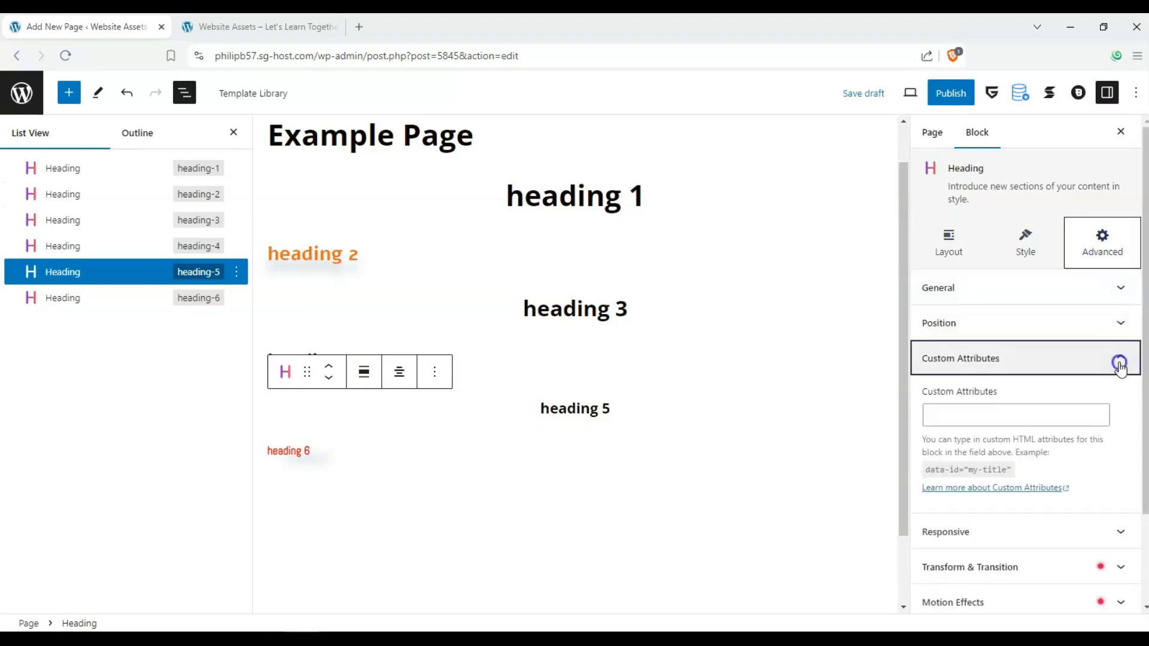
{"action": "left_click", "coordinate": [1119, 395]}
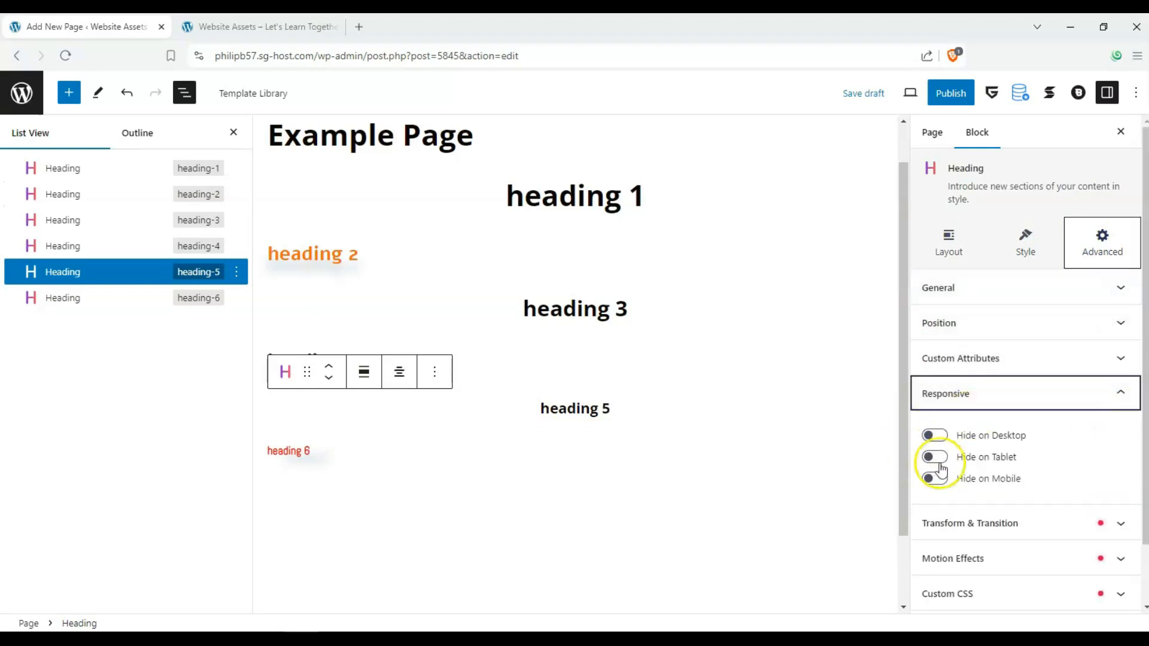
{"action": "left_click", "coordinate": [1110, 397]}
{"action": "left_click", "coordinate": [1118, 431]}
{"action": "left_click", "coordinate": [1119, 432]}
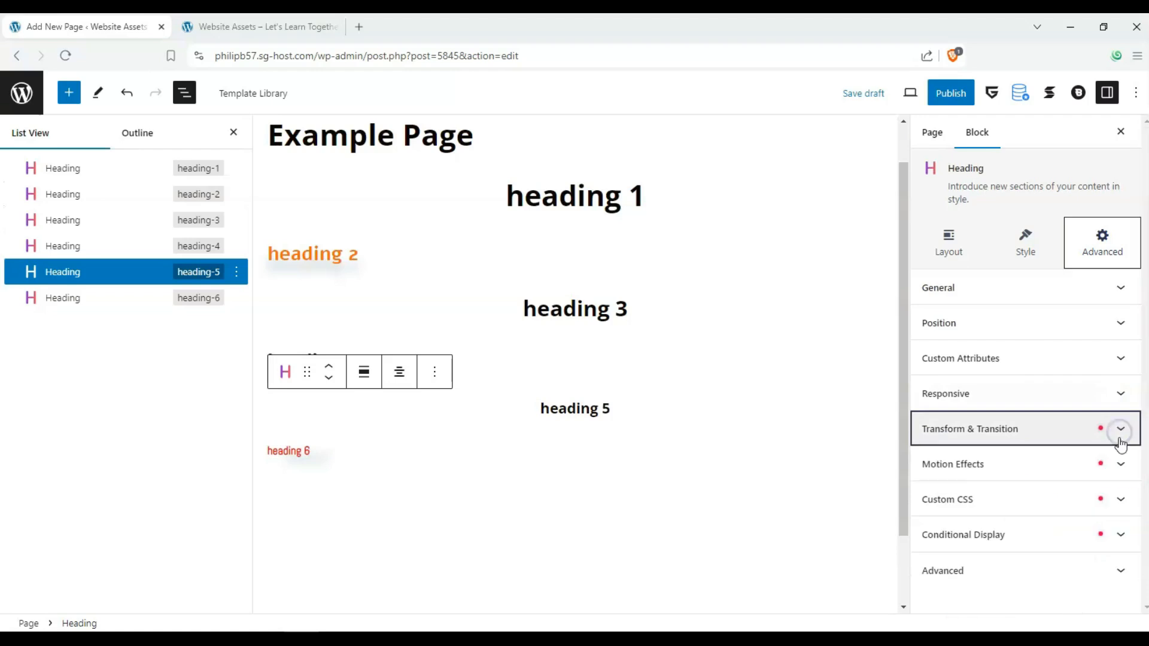
{"action": "left_click", "coordinate": [1115, 464]}
{"action": "left_click", "coordinate": [1117, 463]}
{"action": "left_click", "coordinate": [955, 240]}
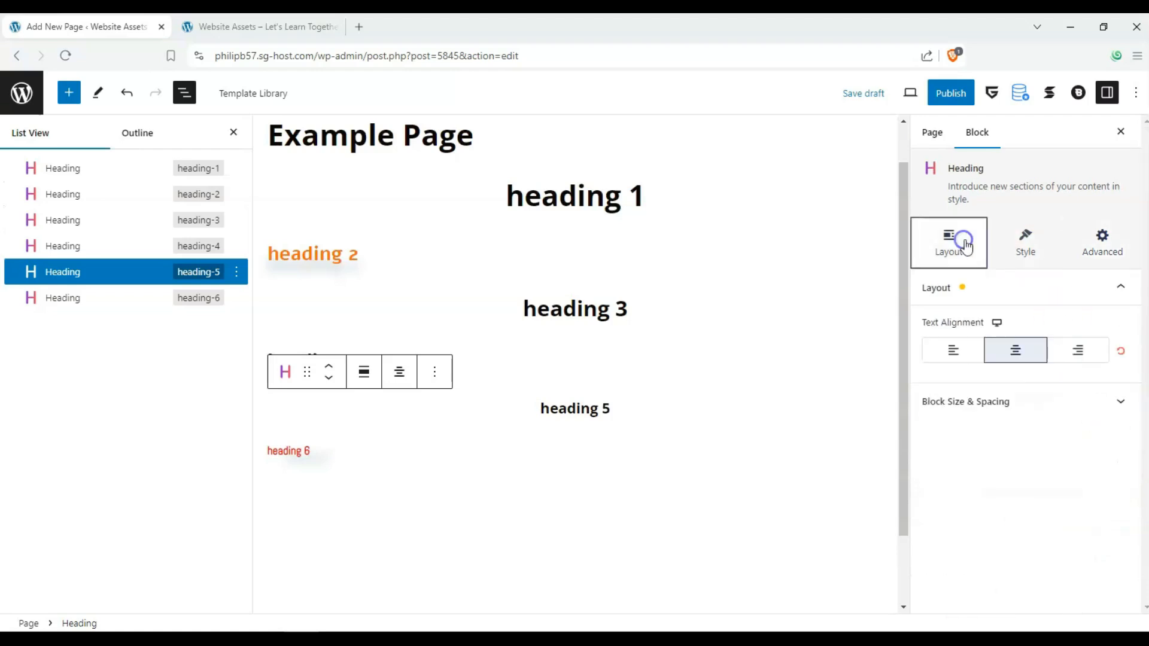
Deselect the block, look over the styled headings and check the document outline
{"action": "left_click", "coordinate": [486, 526]}
{"action": "scroll", "coordinate": [427, 280], "scroll_direction": "up", "scroll_amount": 1}
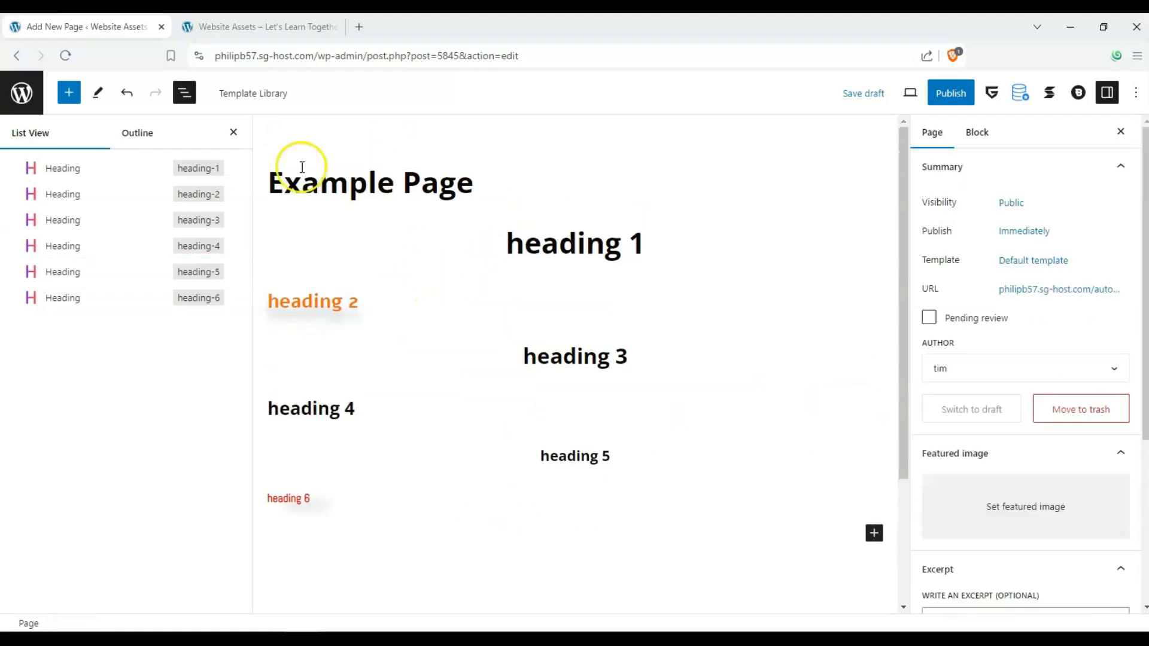
{"action": "scroll", "coordinate": [777, 444], "scroll_direction": "down", "scroll_amount": 3}
{"action": "scroll", "coordinate": [834, 495], "scroll_direction": "up", "scroll_amount": 2}
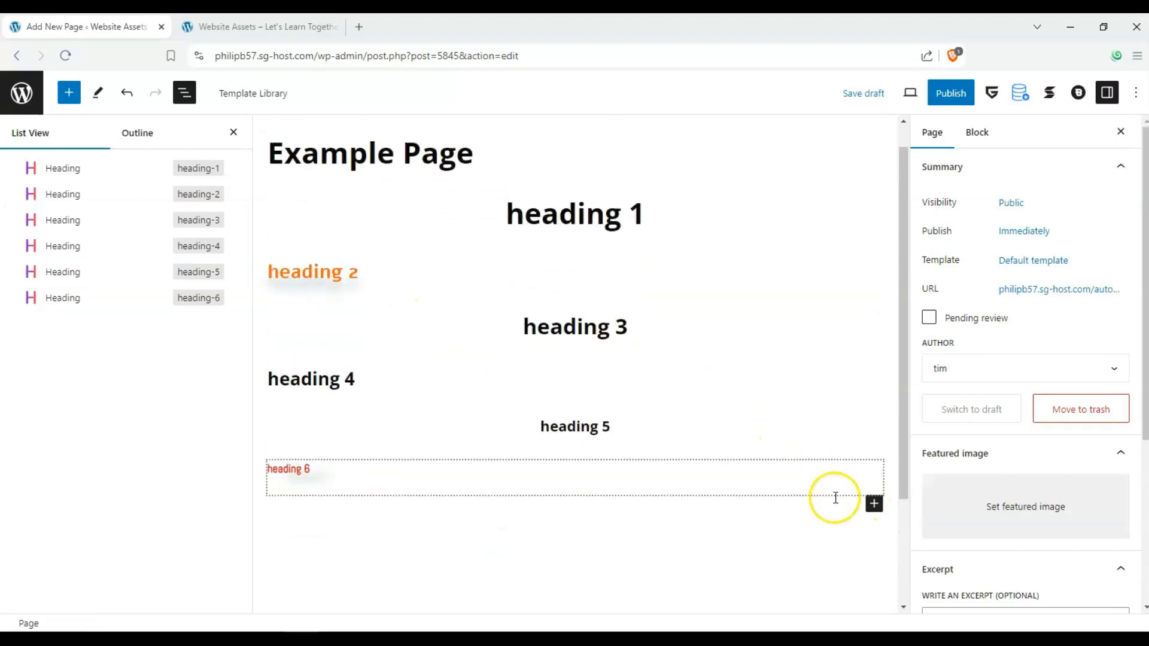
{"action": "left_click", "coordinate": [234, 133]}
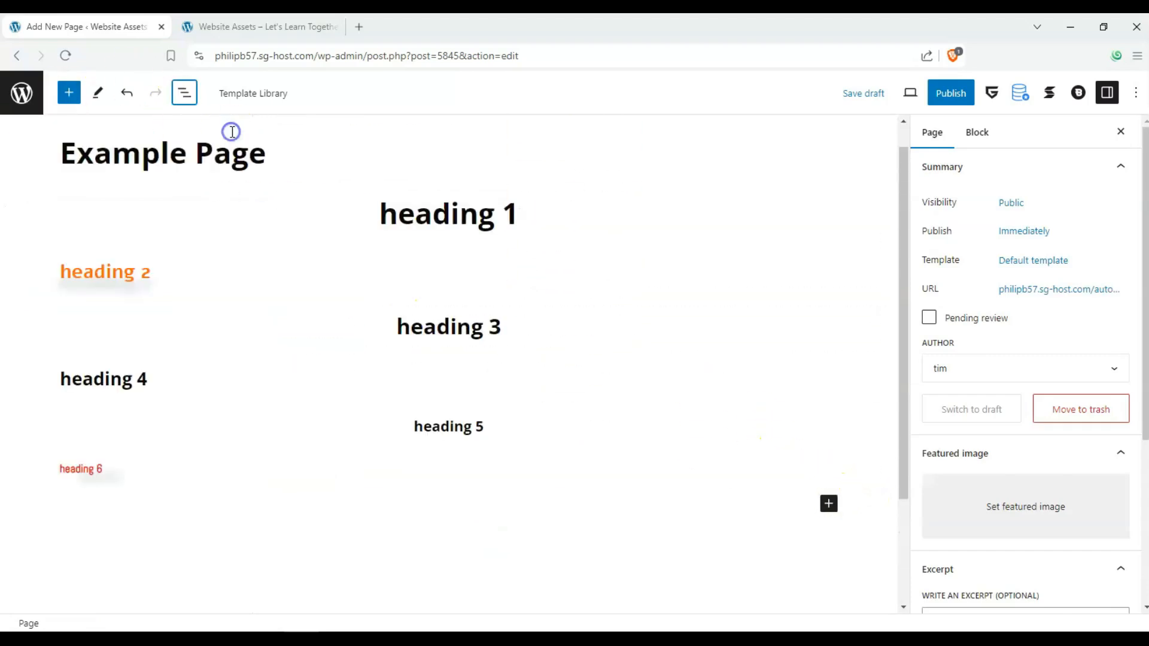
{"action": "left_click", "coordinate": [184, 97]}
{"action": "left_click", "coordinate": [147, 134]}
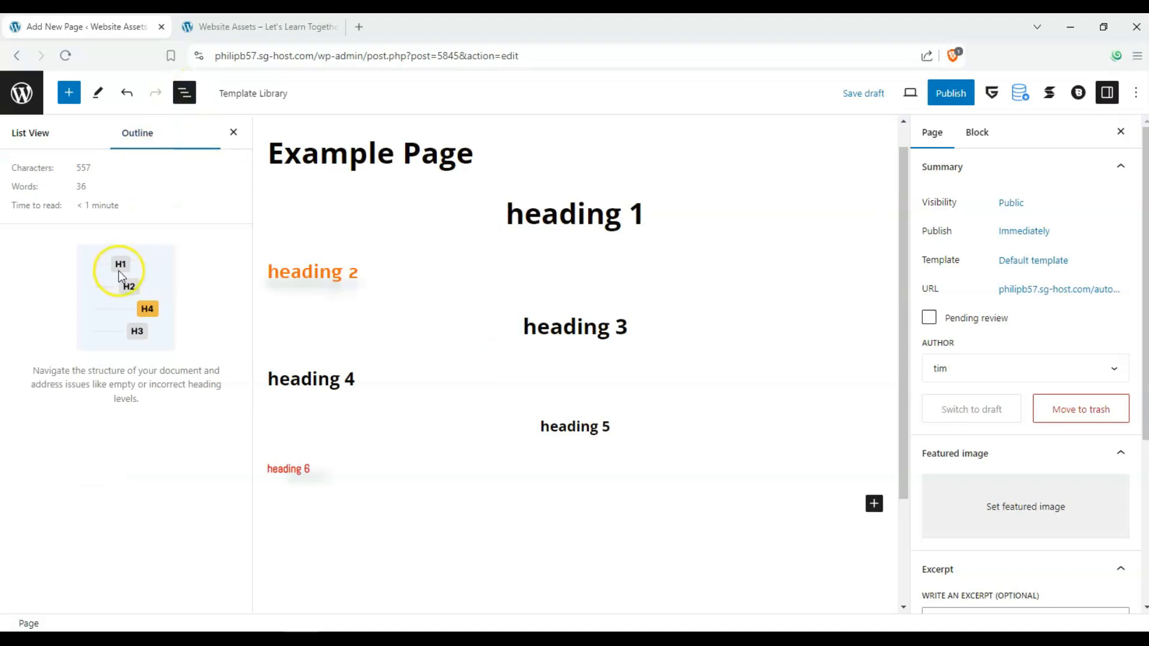
{"action": "left_click", "coordinate": [233, 133]}
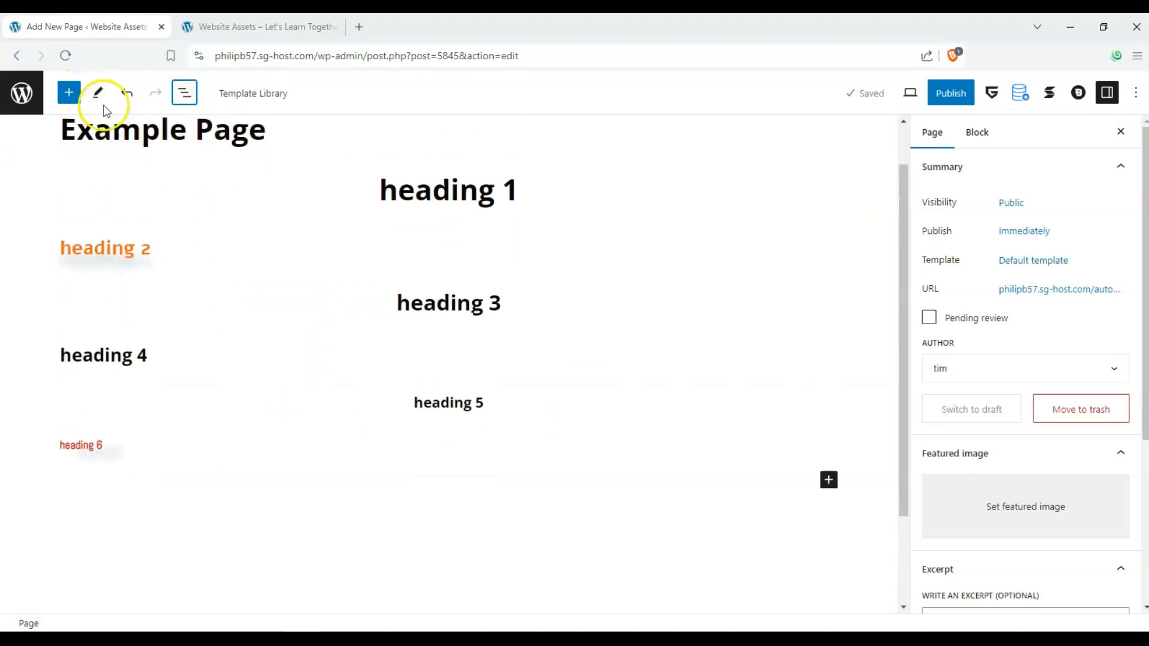
Browse the block library and try to place a Button Advanced block on the page
{"action": "left_click", "coordinate": [70, 94]}
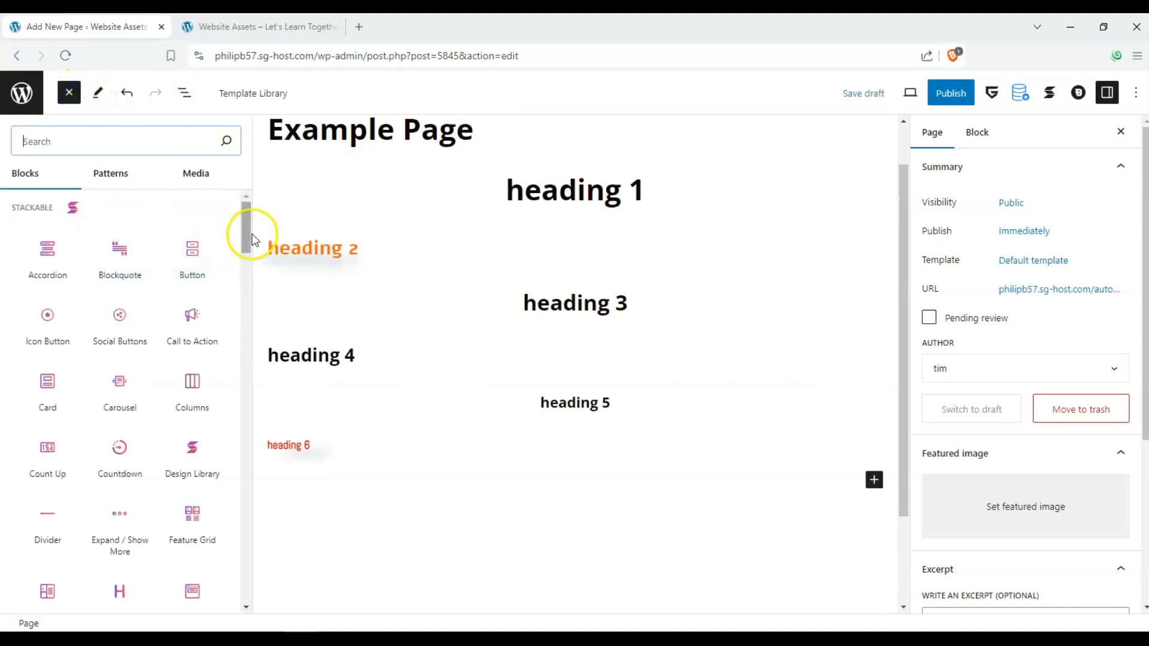
{"action": "scroll", "coordinate": [211, 258], "scroll_direction": "down", "scroll_amount": 12}
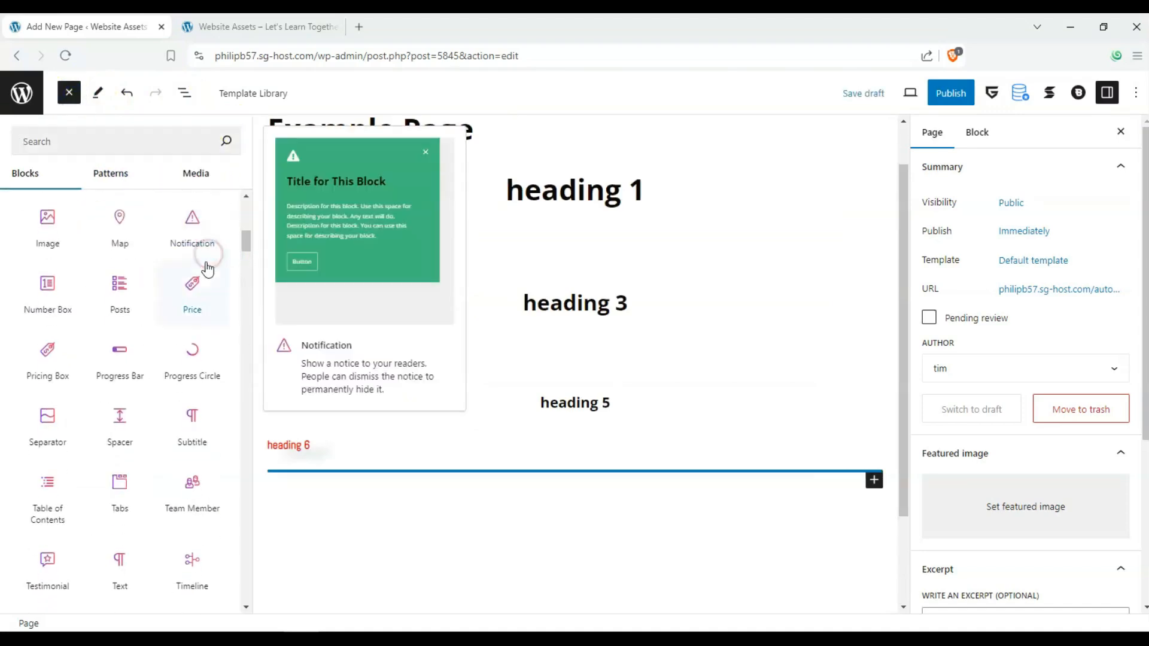
{"action": "scroll", "coordinate": [179, 281], "scroll_direction": "down", "scroll_amount": 8}
{"action": "scroll", "coordinate": [229, 312], "scroll_direction": "up", "scroll_amount": 3}
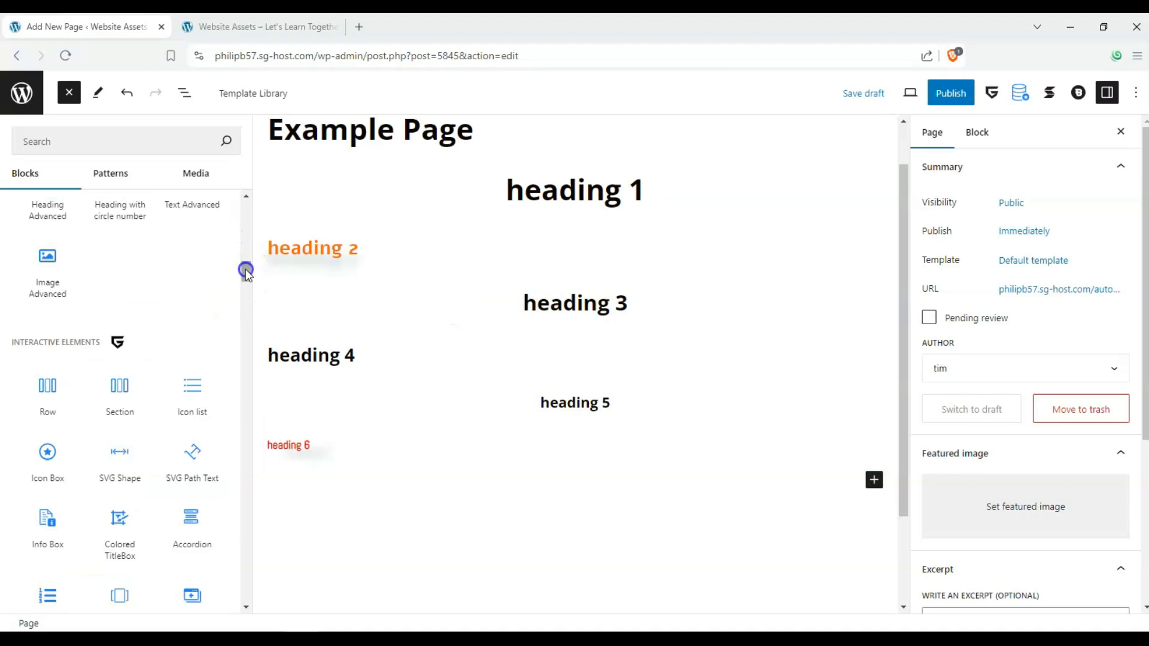
{"action": "left_click_drag", "start_coordinate": [246, 270], "coordinate": [253, 293]}
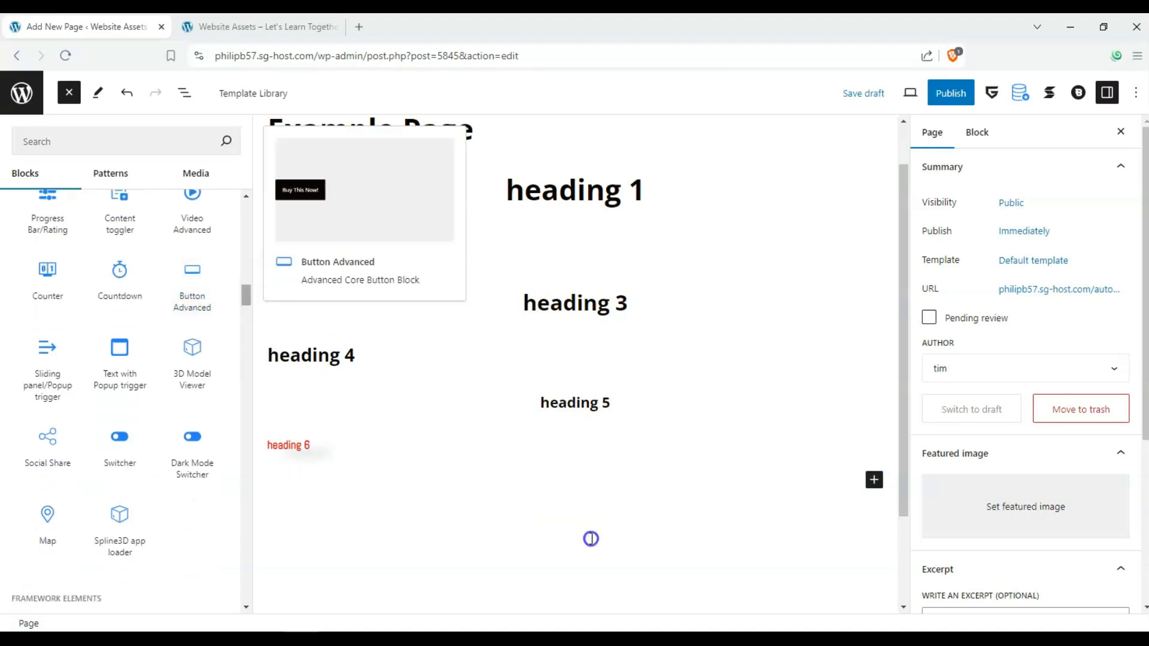
{"action": "left_click_drag", "start_coordinate": [221, 311], "coordinate": [346, 374]}
{"action": "left_click", "coordinate": [346, 375]}
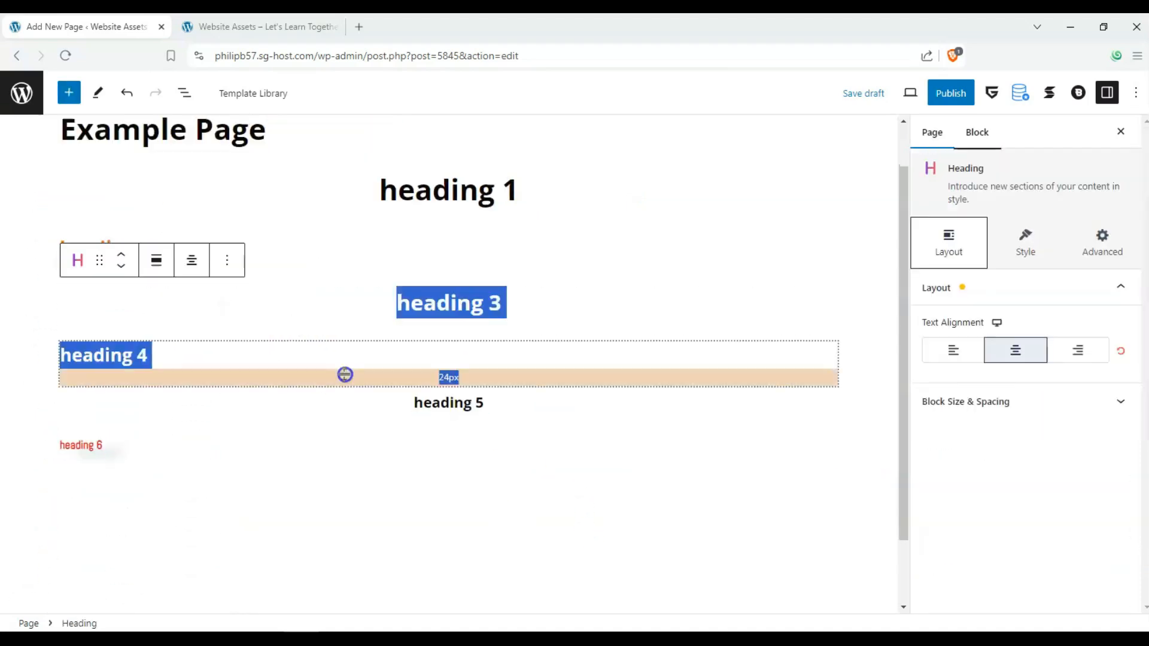
Insert a Button Advanced block below the "heading 6" block
{"action": "left_click", "coordinate": [350, 482]}
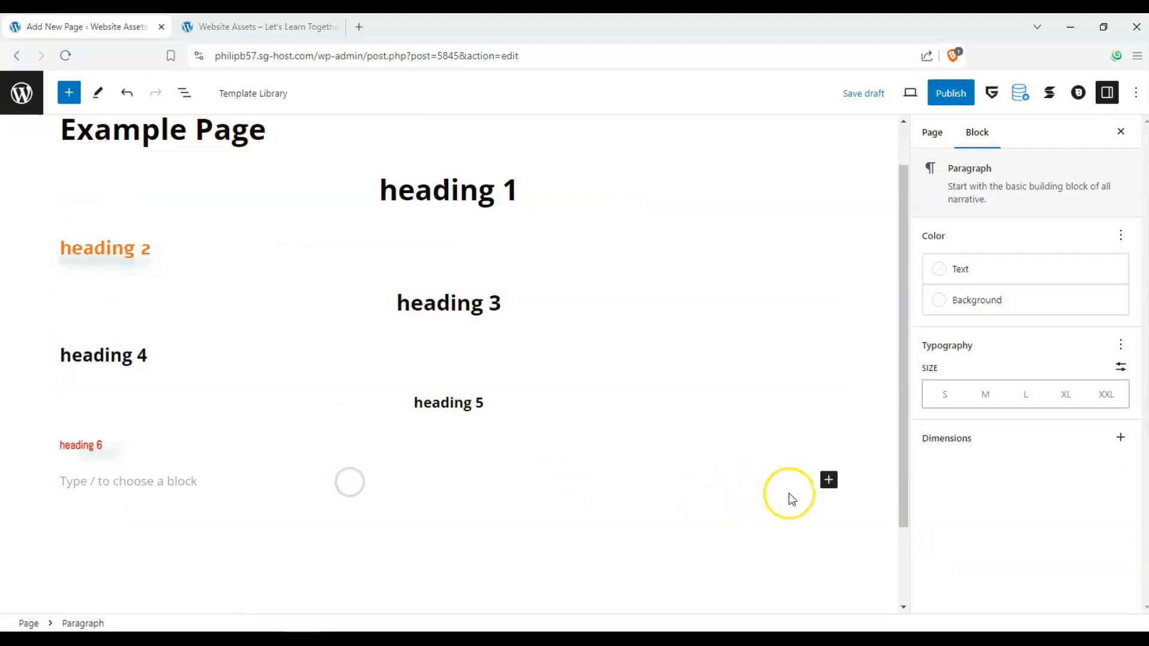
{"action": "left_click", "coordinate": [69, 93]}
{"action": "left_click_drag", "start_coordinate": [242, 219], "coordinate": [249, 298]}
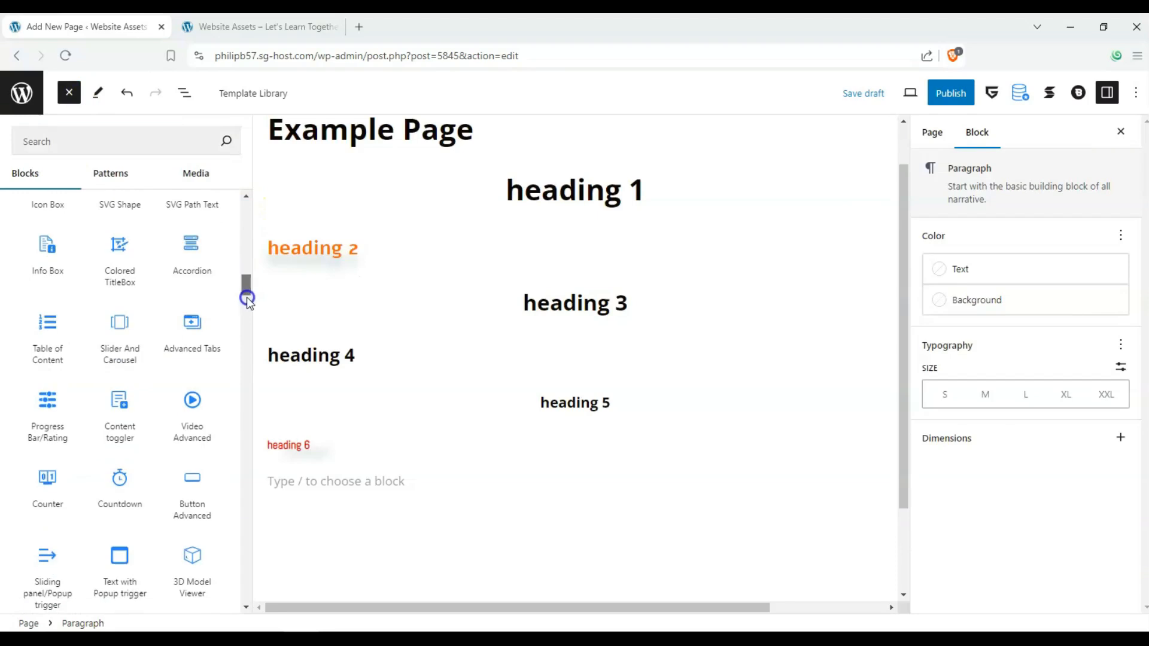
{"action": "left_click_drag", "start_coordinate": [192, 479], "coordinate": [347, 472]}
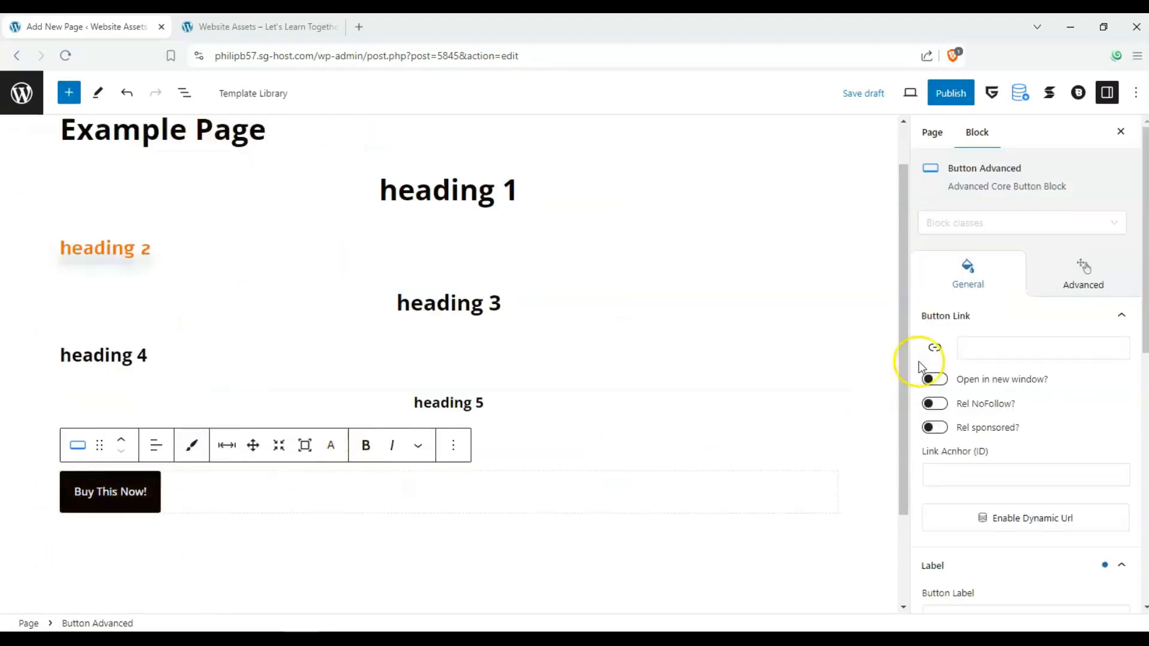
Give the "Buy This Now!" button a Flip Left animation that animates only one time
{"action": "left_click", "coordinate": [1057, 266]}
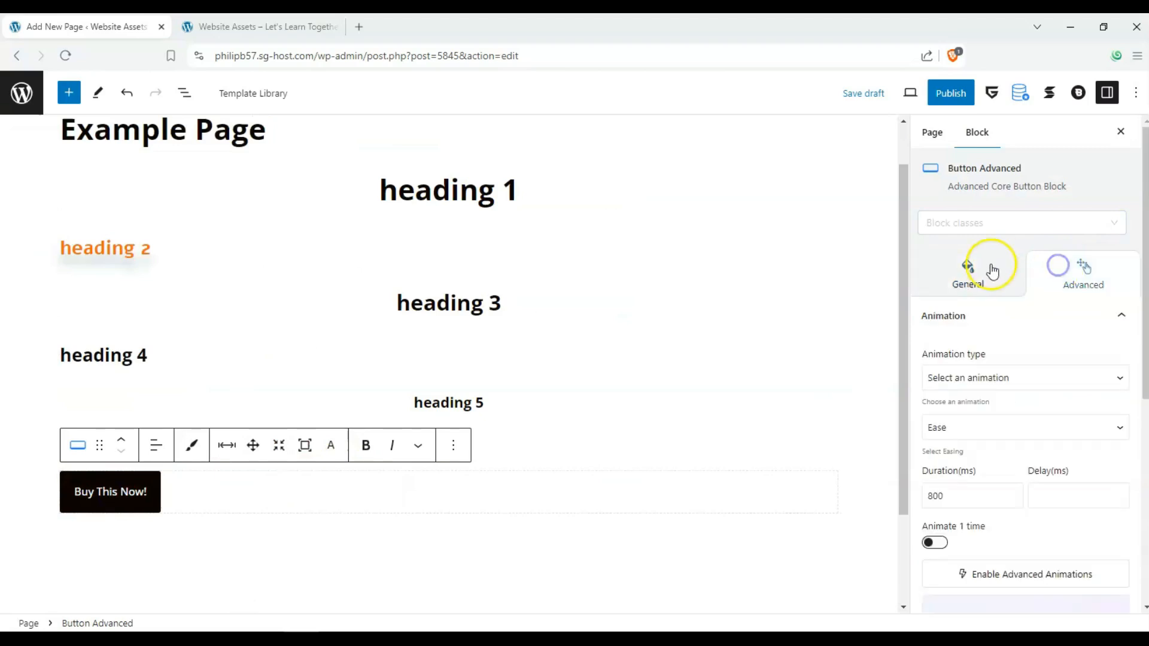
{"action": "left_click", "coordinate": [1013, 368]}
{"action": "left_click", "coordinate": [958, 277]}
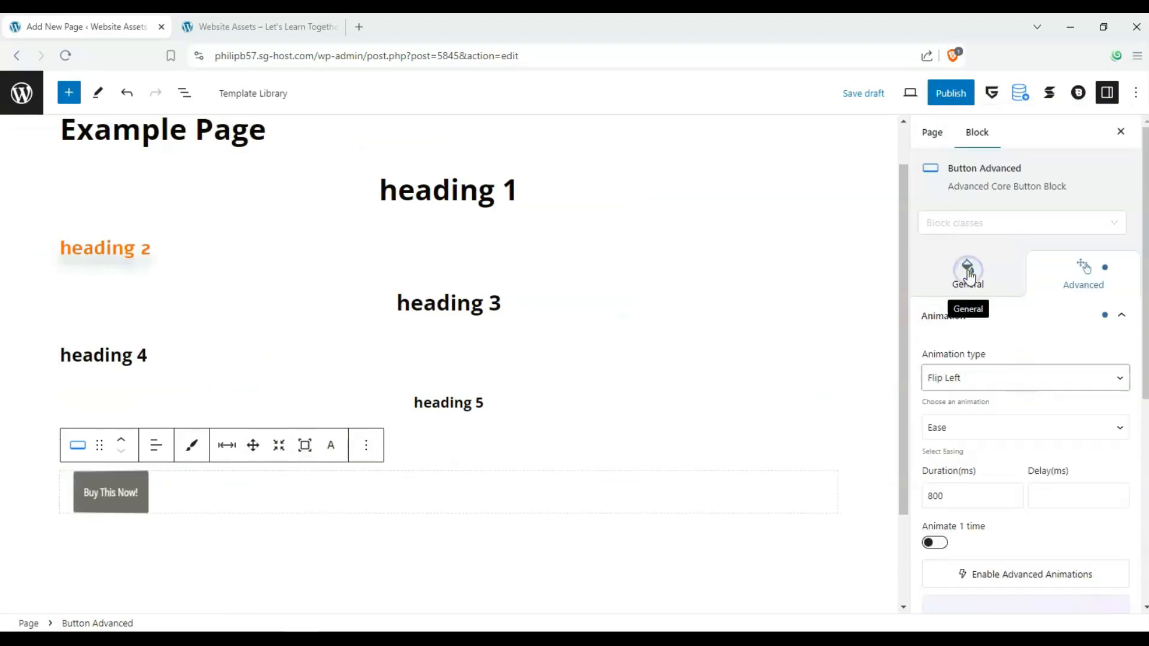
{"action": "scroll", "coordinate": [976, 441], "scroll_direction": "down", "scroll_amount": 2}
{"action": "left_click", "coordinate": [935, 447]}
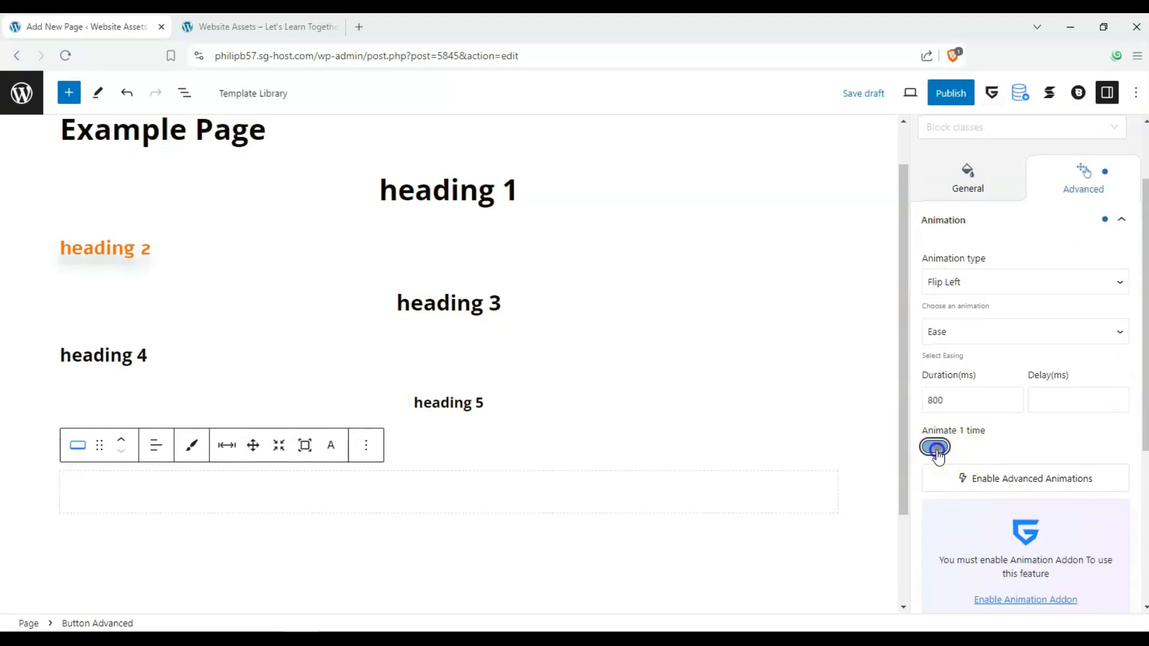
Set the font alignment in the button's typography settings to centre
{"action": "left_click", "coordinate": [965, 190]}
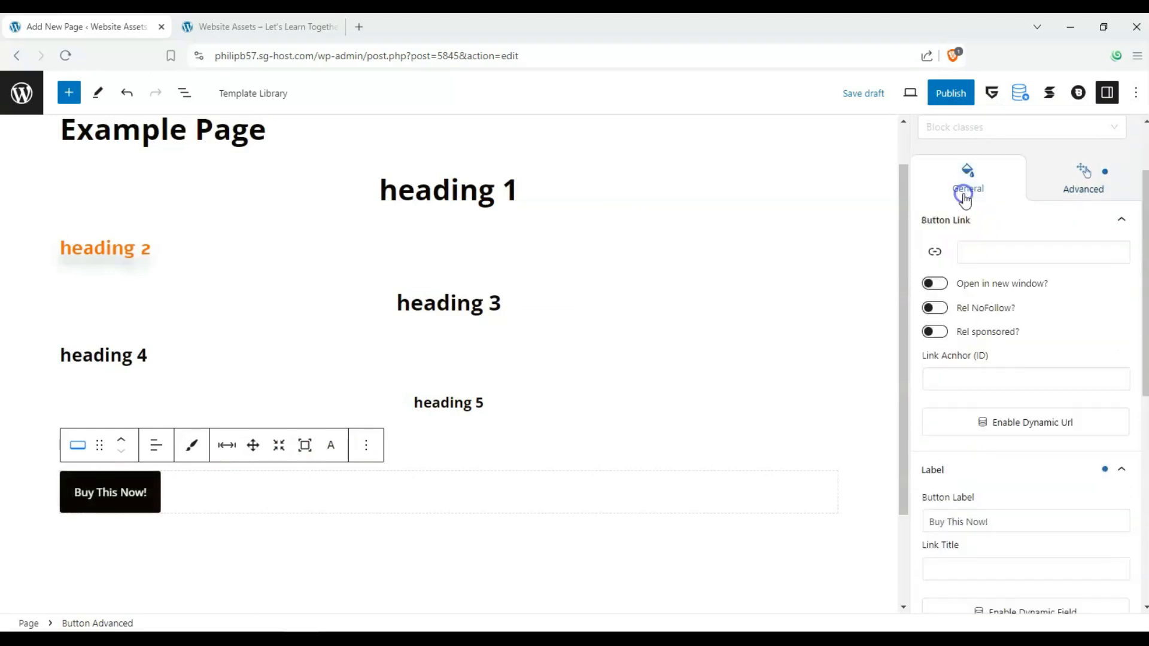
{"action": "scroll", "coordinate": [968, 399], "scroll_direction": "down", "scroll_amount": 8}
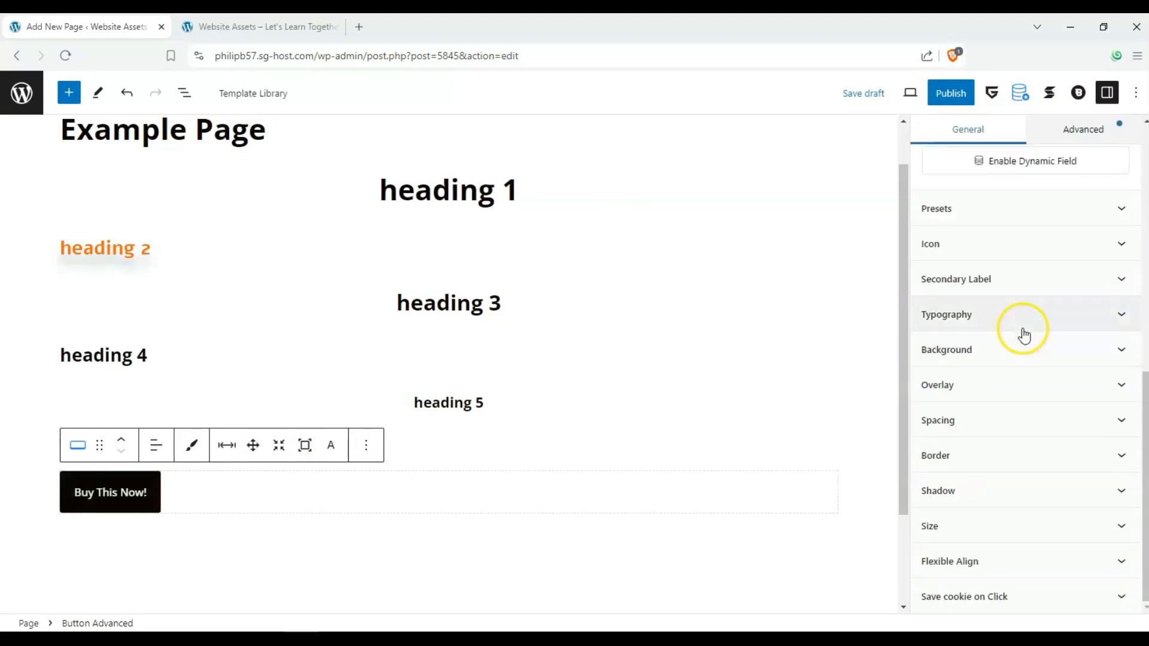
{"action": "left_click", "coordinate": [1005, 317]}
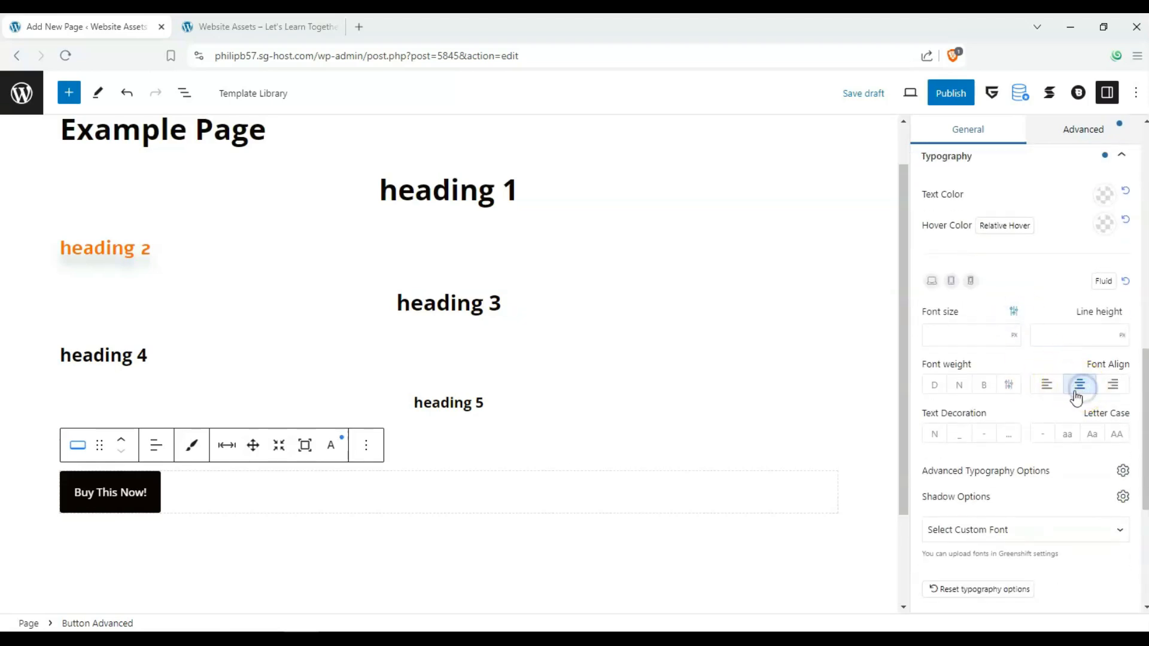
Examine the button's background and spacing options
{"action": "scroll", "coordinate": [1041, 455], "scroll_direction": "down", "scroll_amount": 3}
{"action": "left_click", "coordinate": [1031, 463]}
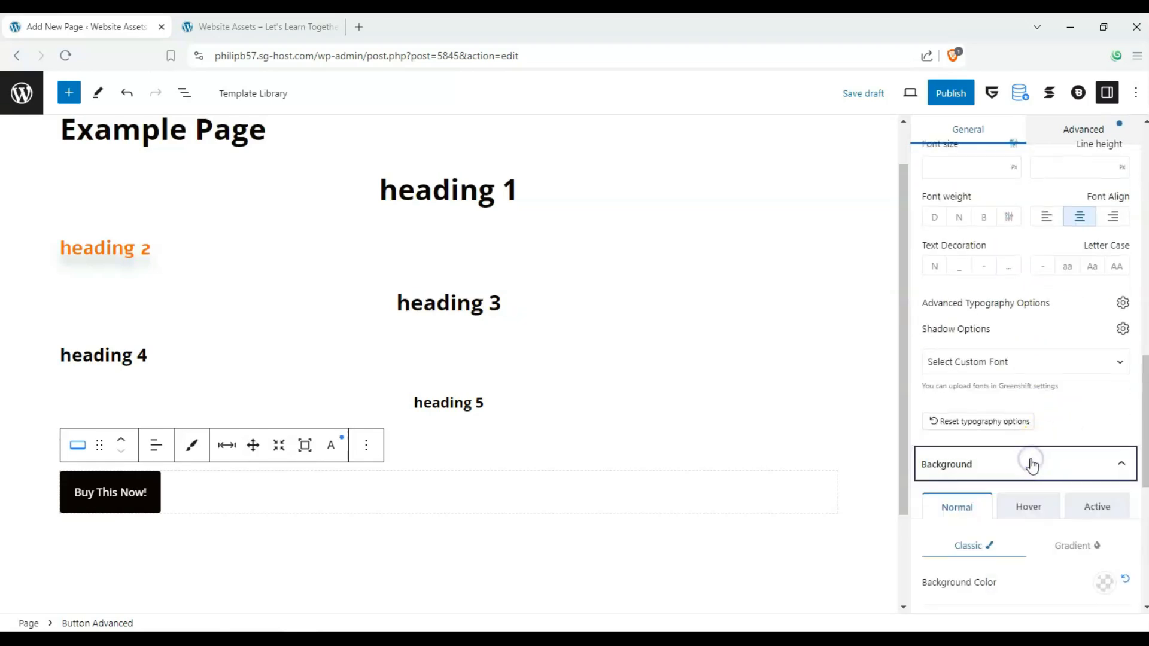
{"action": "scroll", "coordinate": [1031, 465], "scroll_direction": "down", "scroll_amount": 7}
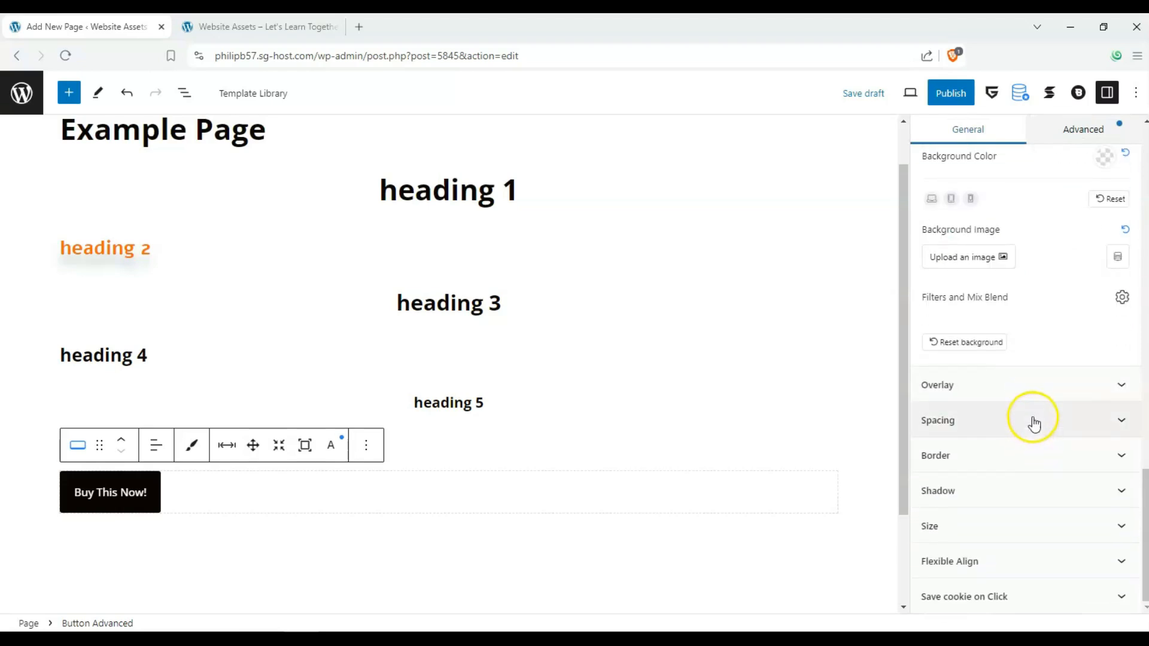
{"action": "left_click", "coordinate": [1033, 422]}
{"action": "scroll", "coordinate": [1033, 421], "scroll_direction": "down", "scroll_amount": 3}
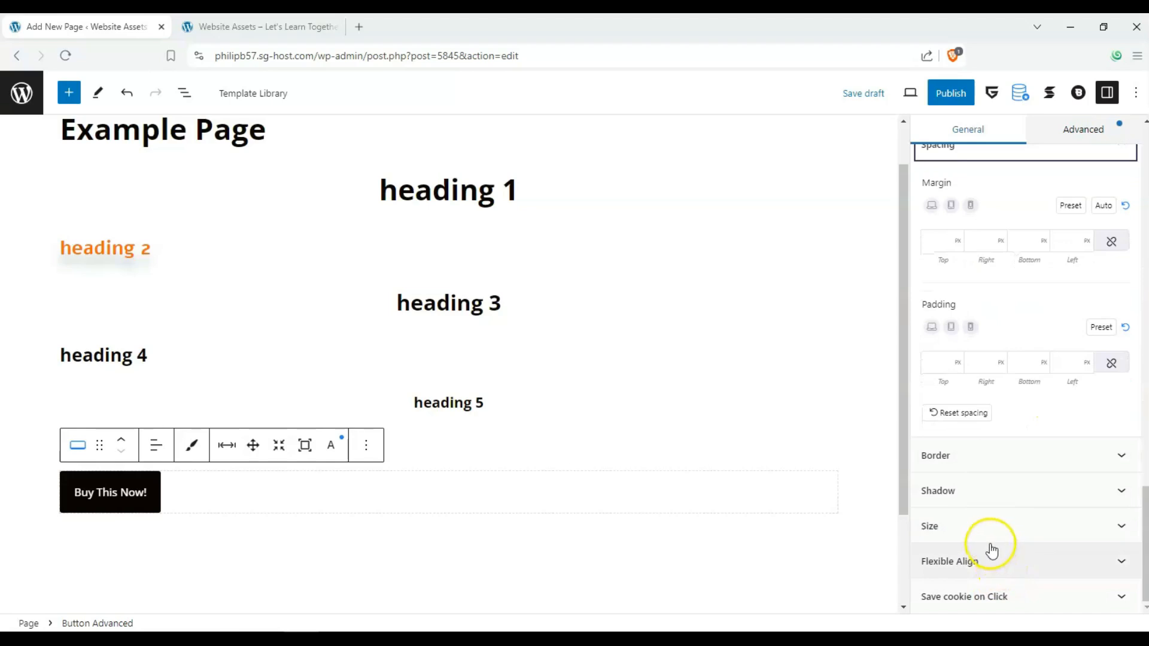
Try enabling Flexible Align for the button and turn it off again
{"action": "left_click", "coordinate": [991, 549]}
{"action": "left_click", "coordinate": [935, 554]}
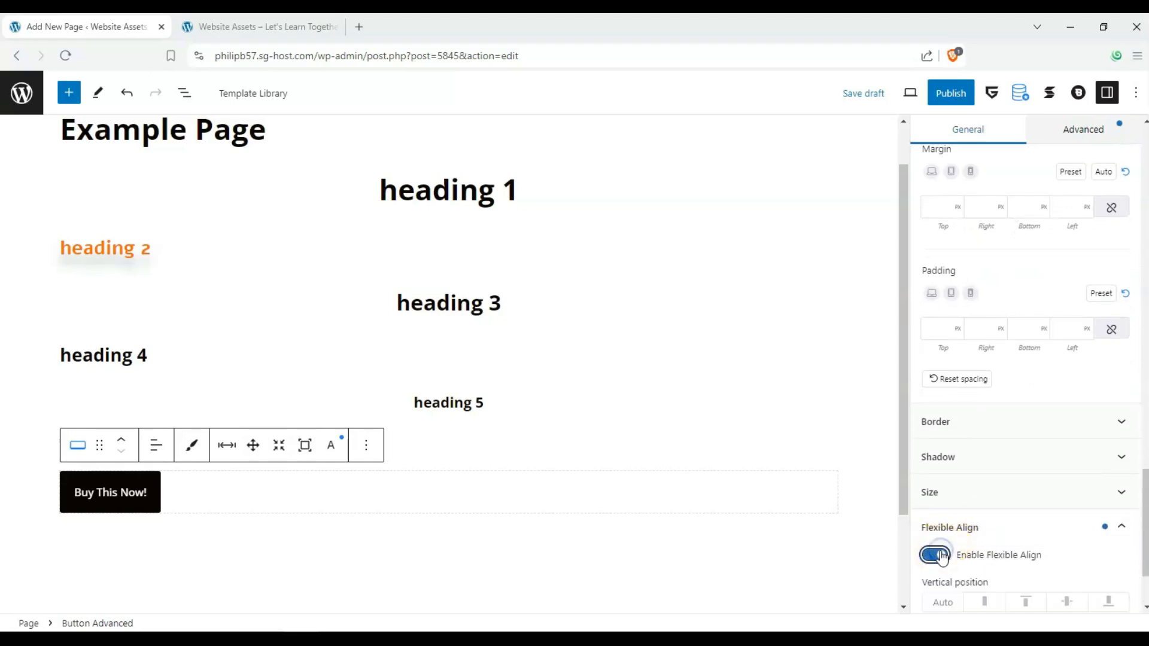
{"action": "left_click", "coordinate": [938, 555]}
Align the "Buy This Now!" button to the centre of the page and deselect it
{"action": "left_click", "coordinate": [156, 446]}
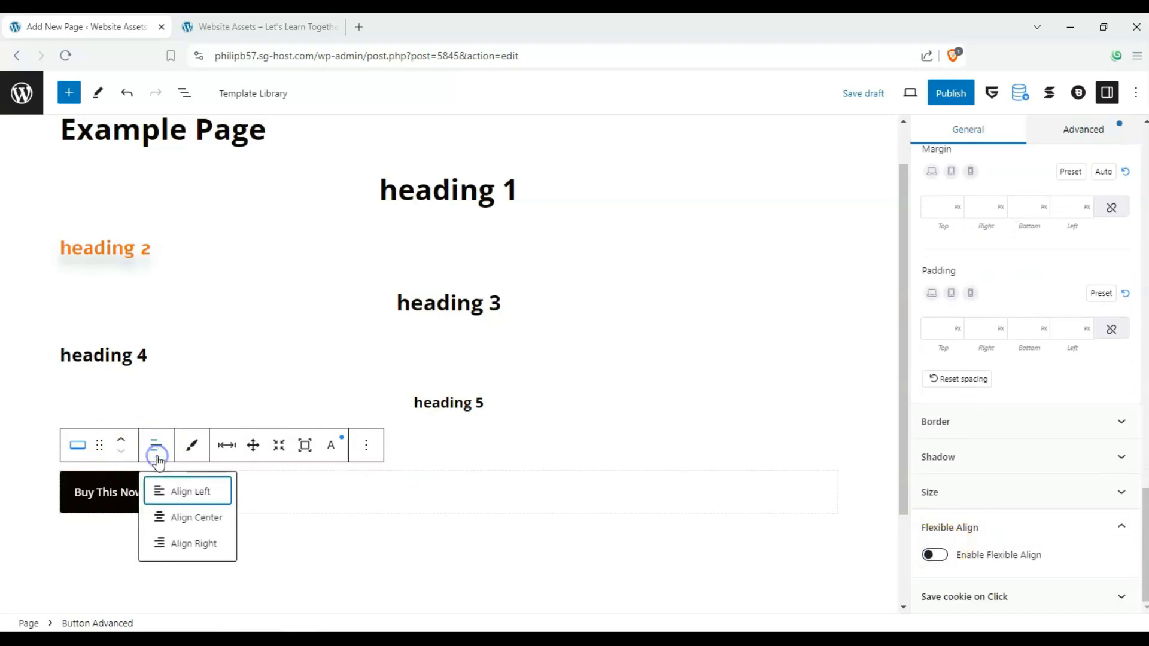
{"action": "left_click", "coordinate": [177, 518]}
{"action": "left_click", "coordinate": [450, 498]}
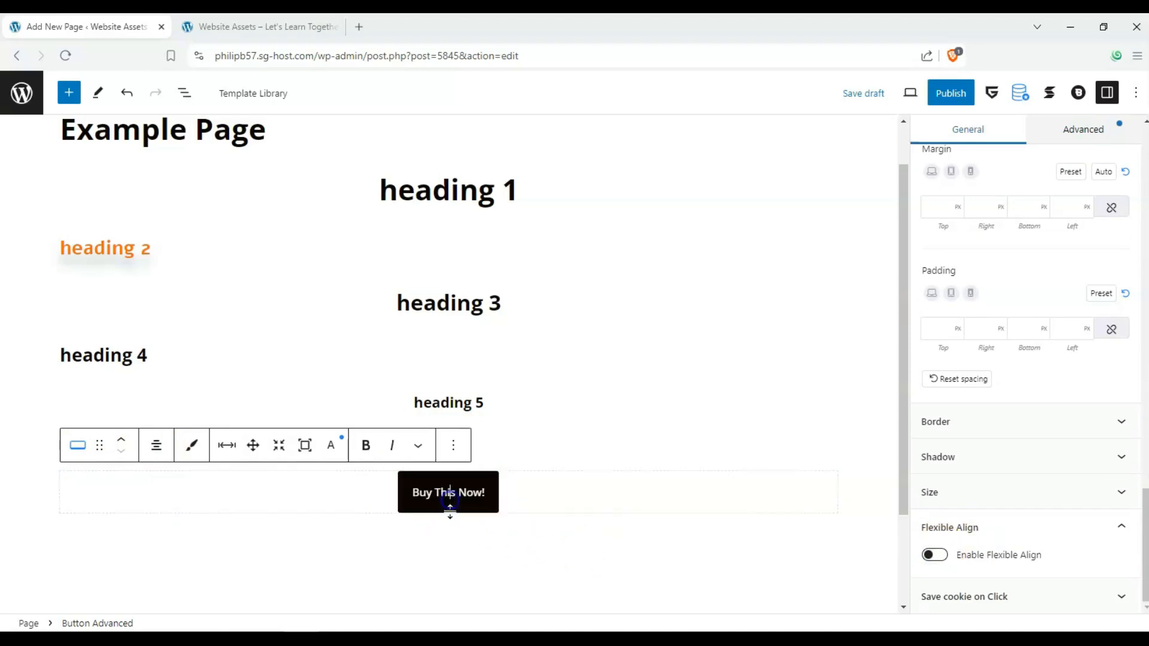
{"action": "left_click", "coordinate": [449, 528]}
Insert a pullquote below the button reading “There are no uninteresting things, only uninterested people.” with the citation – G.K. Chesterton, and deselect it
{"action": "scroll", "coordinate": [547, 451], "scroll_direction": "up", "scroll_amount": 1}
{"action": "scroll", "coordinate": [474, 377], "scroll_direction": "down", "scroll_amount": 4}
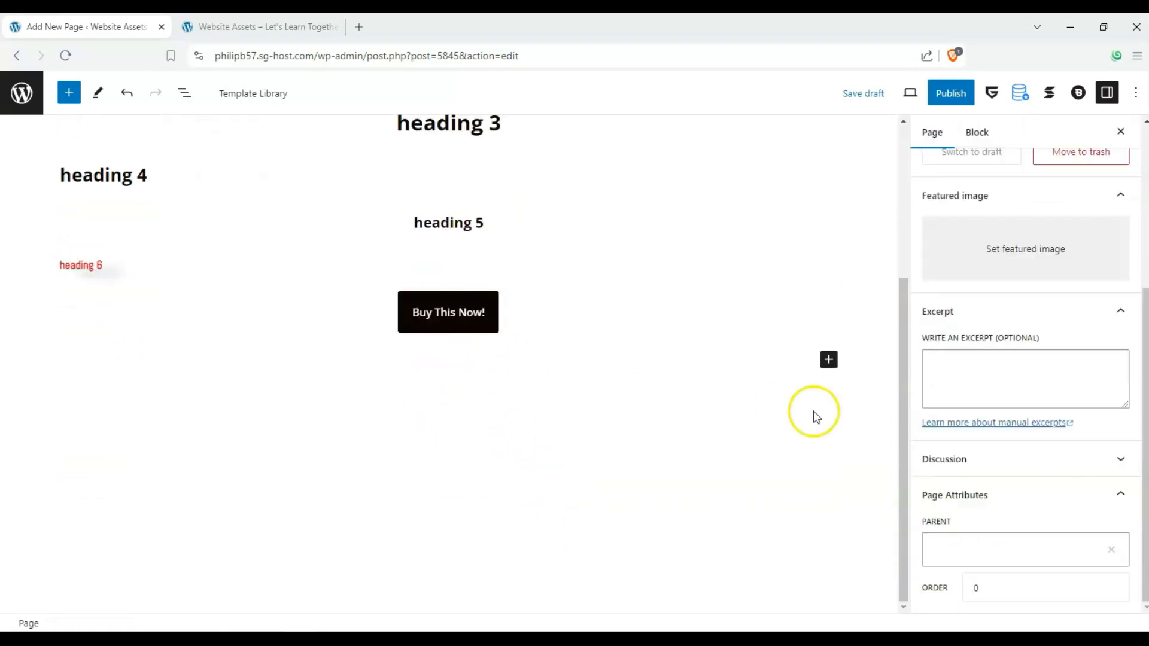
{"action": "left_click", "coordinate": [827, 360]}
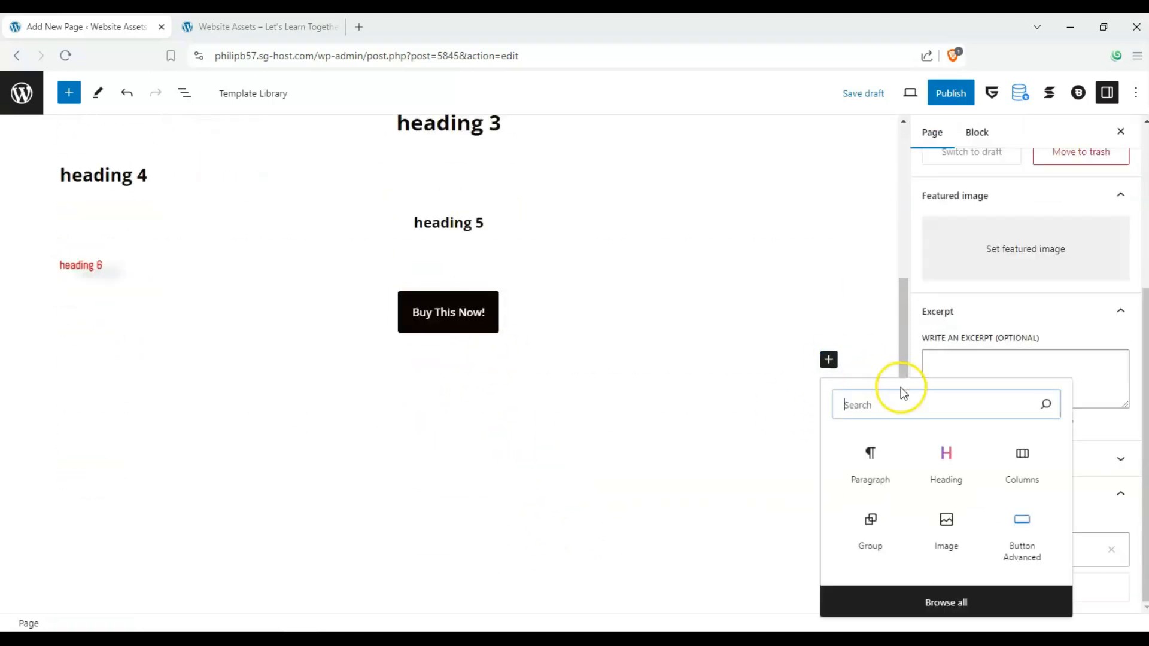
{"action": "type", "text": "quot"}
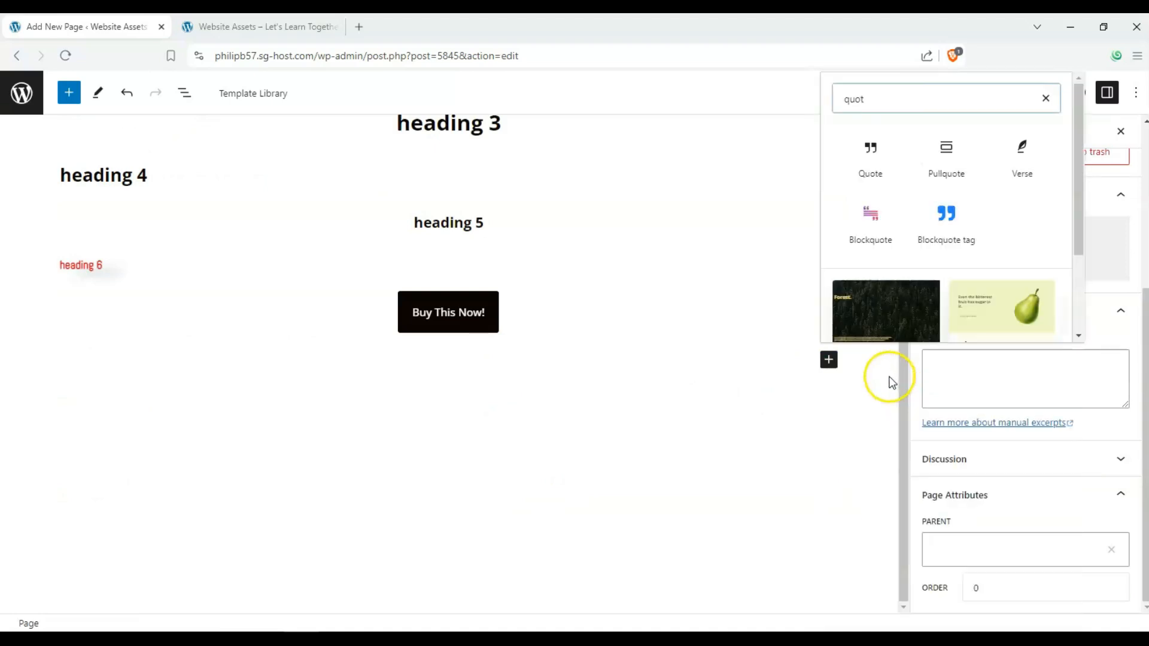
{"action": "left_click", "coordinate": [944, 174]}
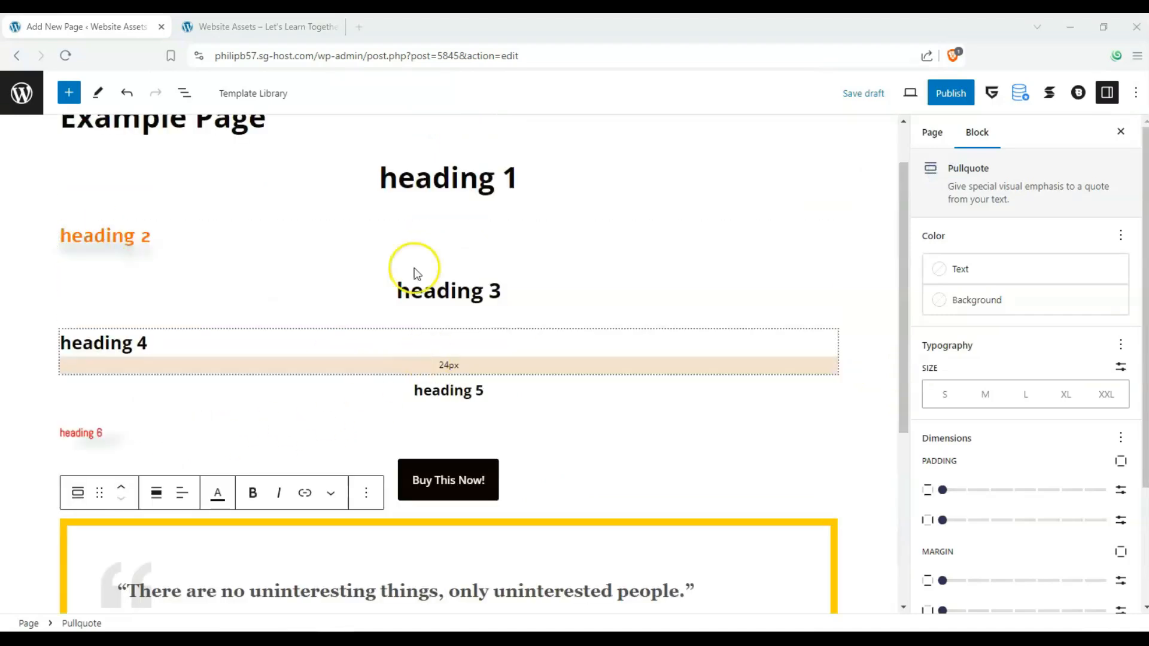
{"action": "scroll", "coordinate": [420, 280], "scroll_direction": "down", "scroll_amount": 2}
{"action": "scroll", "coordinate": [378, 376], "scroll_direction": "down", "scroll_amount": 3}
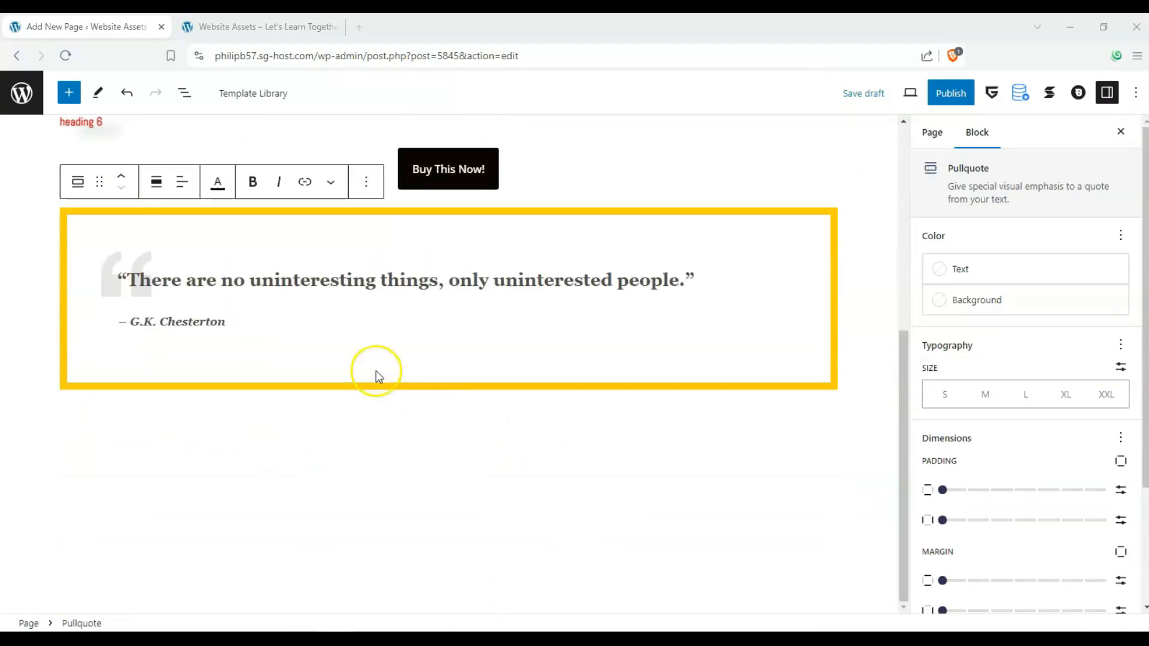
{"action": "left_click", "coordinate": [412, 482]}
{"action": "left_click", "coordinate": [828, 426]}
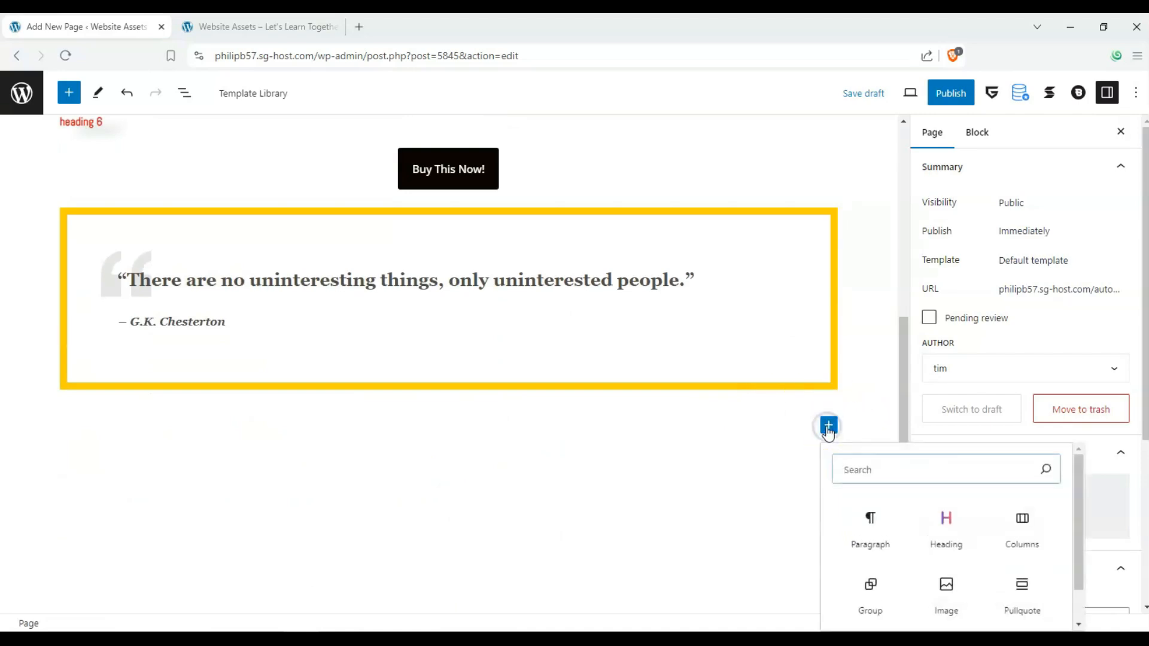
{"action": "left_click", "coordinate": [703, 445]}
{"action": "scroll", "coordinate": [551, 402], "scroll_direction": "up", "scroll_amount": 6}
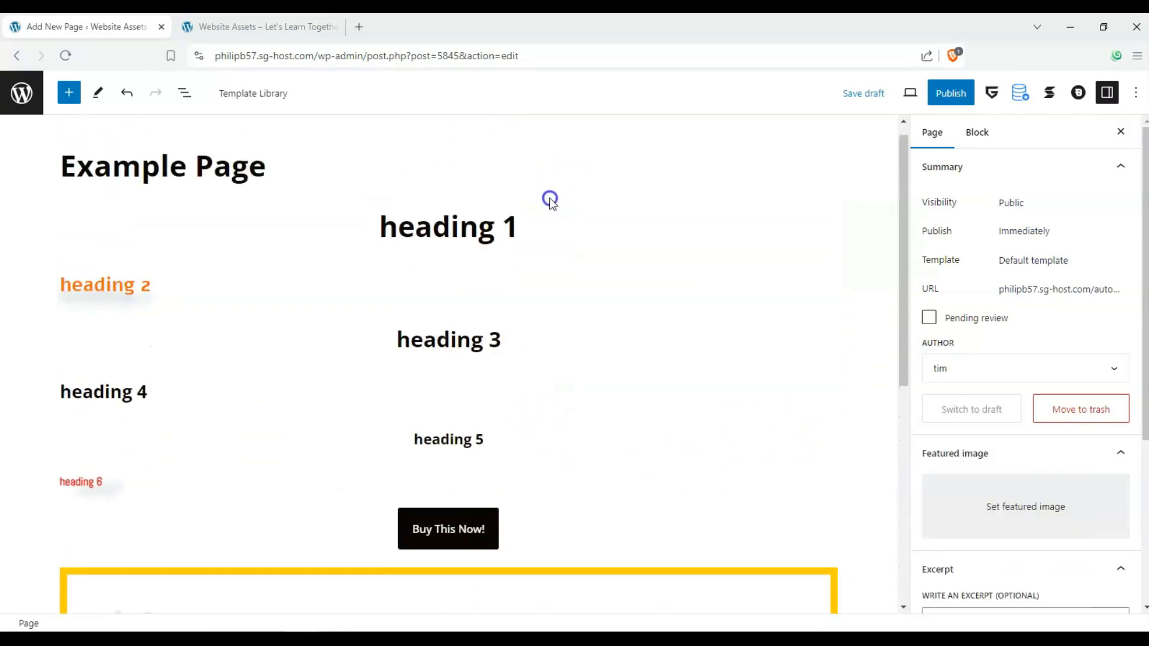
{"action": "left_click", "coordinate": [551, 200]}
{"action": "scroll", "coordinate": [720, 338], "scroll_direction": "down", "scroll_amount": 7}
Insert an image block below the pullquote using the media library picture of the office with hanging plants
{"action": "left_click", "coordinate": [831, 377]}
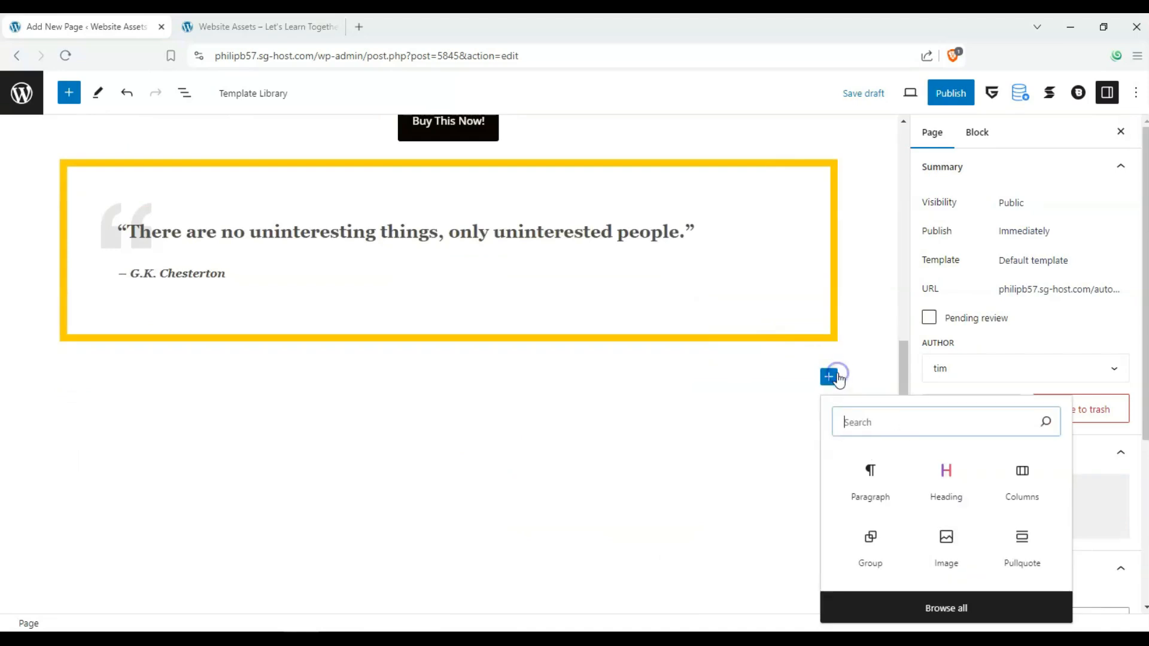
{"action": "left_click", "coordinate": [970, 545]}
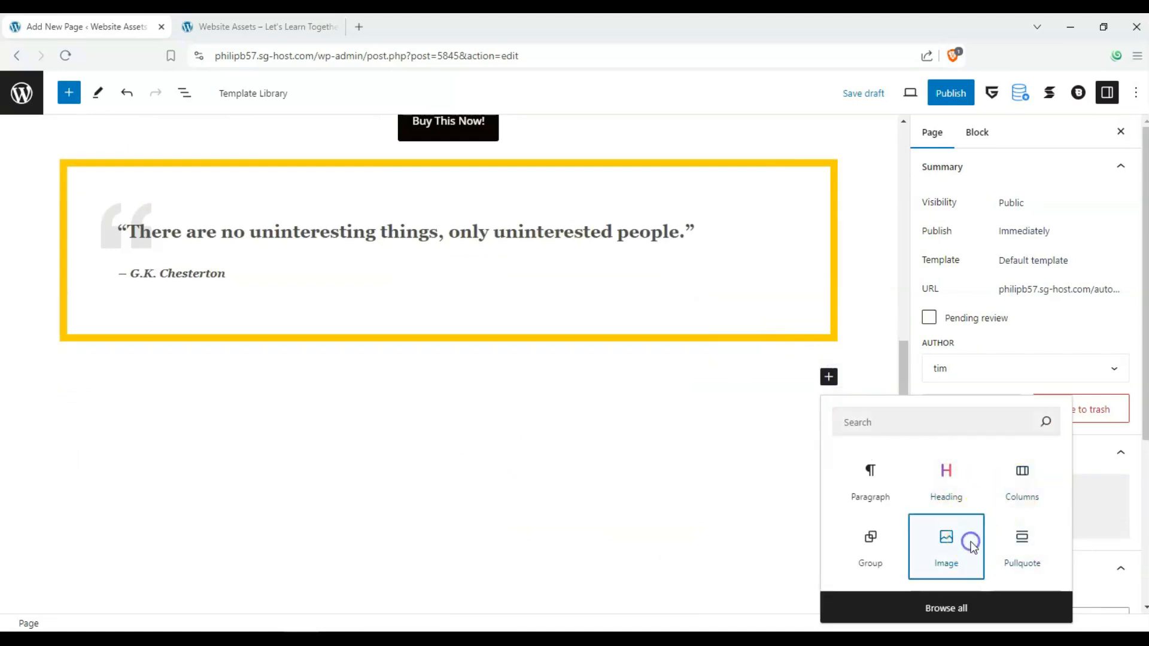
{"action": "left_click", "coordinate": [173, 454]}
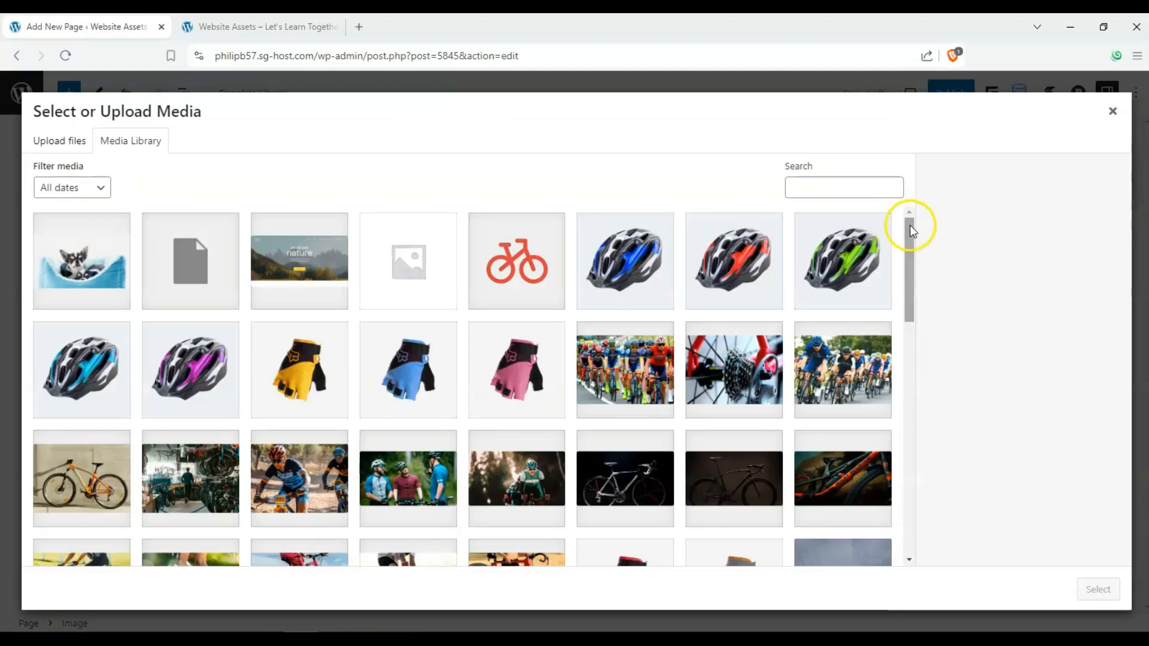
{"action": "left_click_drag", "start_coordinate": [909, 226], "coordinate": [907, 460]}
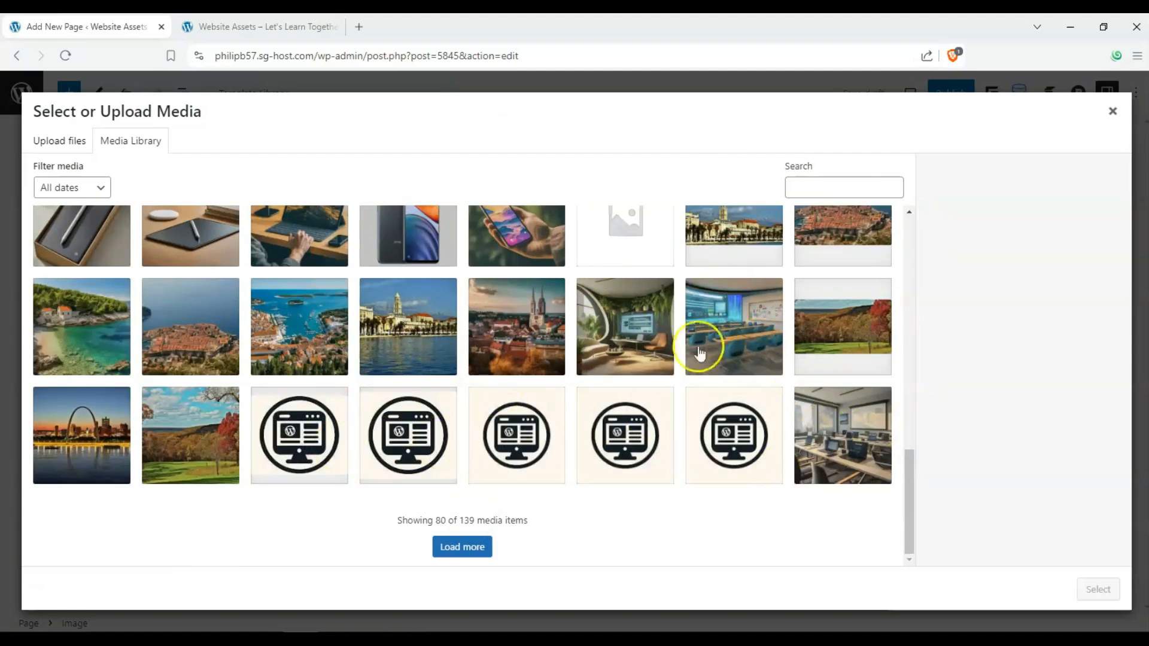
{"action": "left_click", "coordinate": [647, 321]}
{"action": "left_click", "coordinate": [1083, 591]}
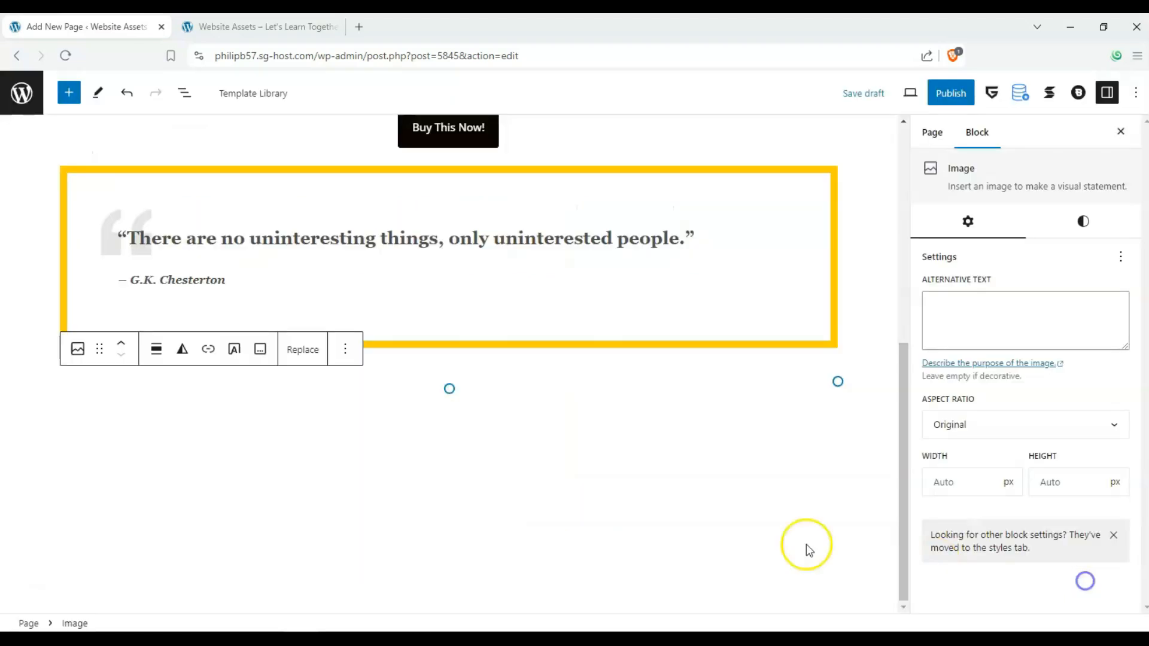
{"action": "scroll", "coordinate": [419, 419], "scroll_direction": "down", "scroll_amount": 3}
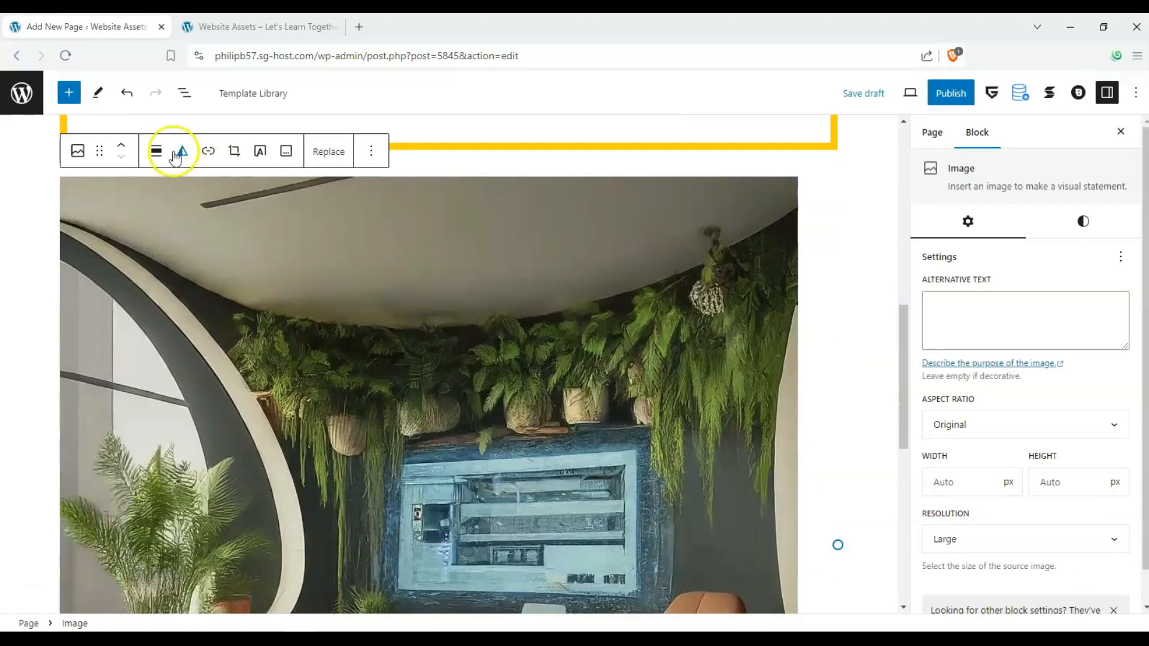
Set the office image's aspect ratio to Wide - 16:9 and look over the cropped picture
{"action": "scroll", "coordinate": [359, 210], "scroll_direction": "down", "scroll_amount": 3}
{"action": "left_click", "coordinate": [518, 268]}
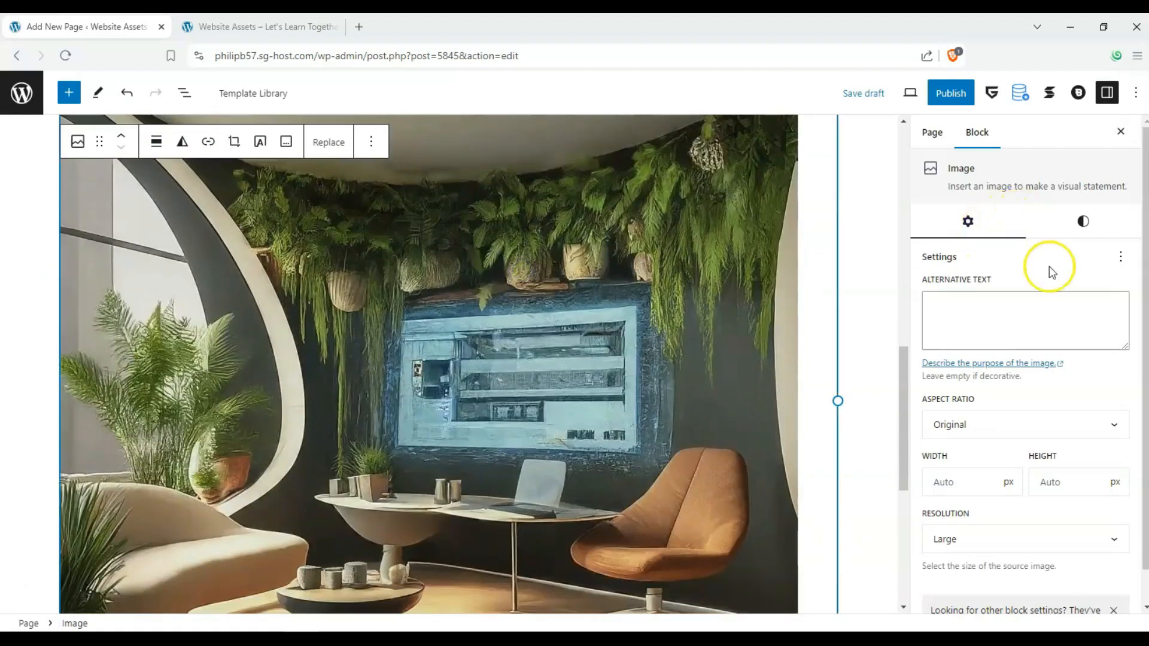
{"action": "scroll", "coordinate": [1046, 287], "scroll_direction": "down", "scroll_amount": 1}
{"action": "left_click", "coordinate": [1062, 395]}
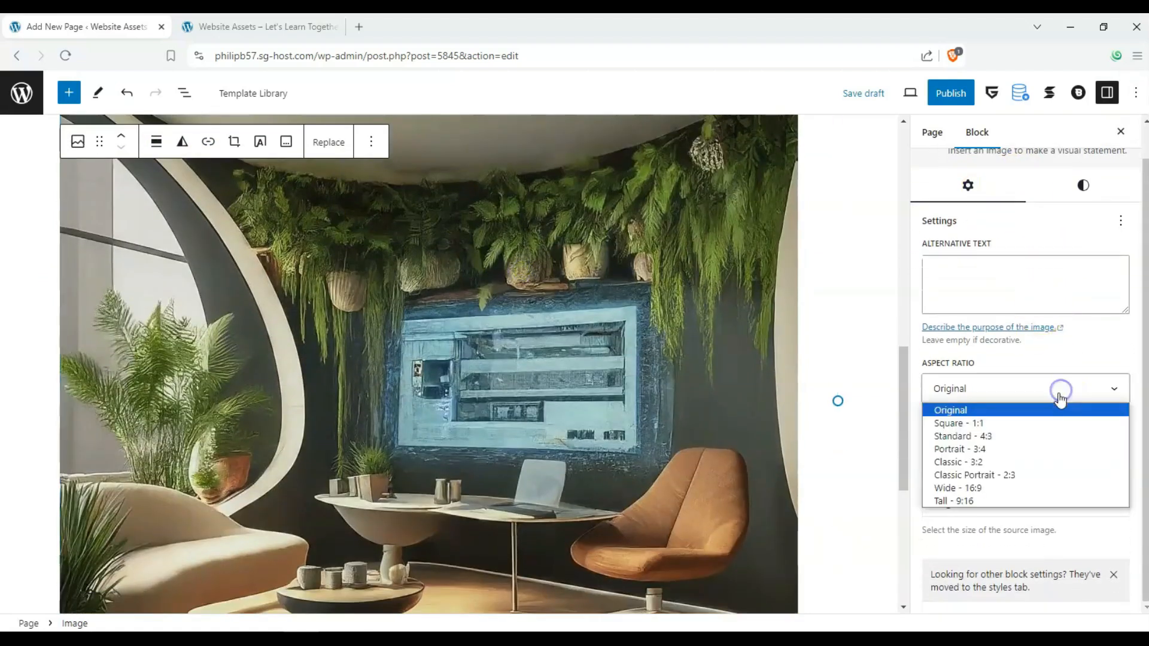
{"action": "left_click", "coordinate": [1010, 490]}
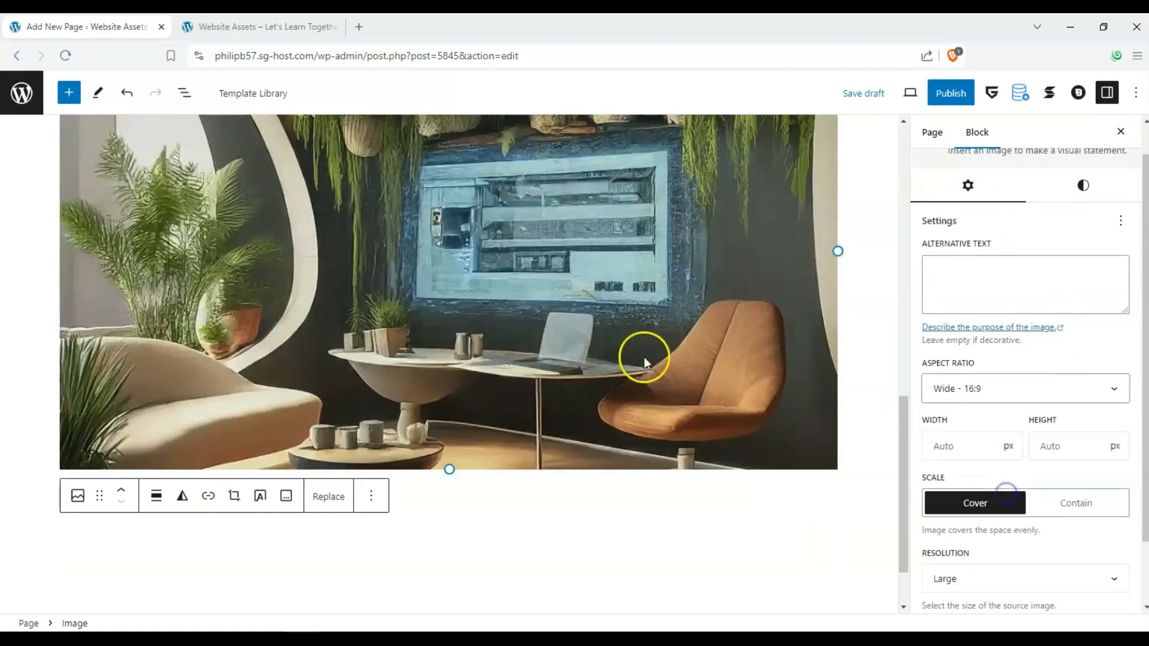
{"action": "scroll", "coordinate": [598, 344], "scroll_direction": "down", "scroll_amount": 2}
{"action": "scroll", "coordinate": [569, 336], "scroll_direction": "up", "scroll_amount": 5}
{"action": "scroll", "coordinate": [557, 329], "scroll_direction": "down", "scroll_amount": 3}
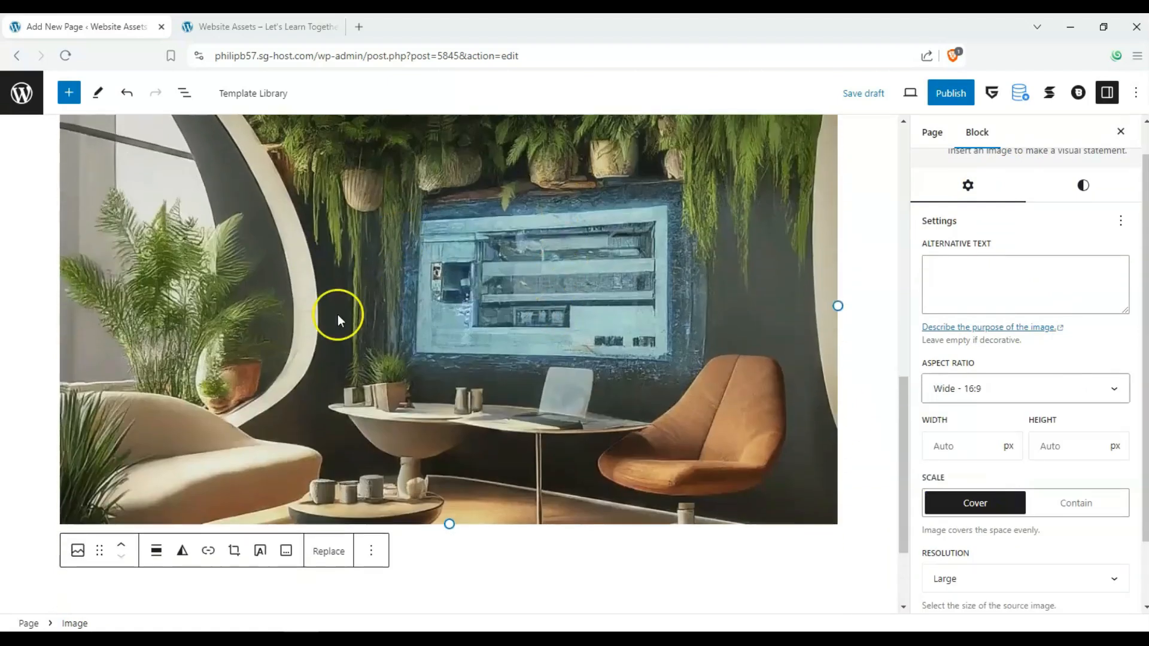
Try the full width and wide width alignments on the office image
{"action": "left_click", "coordinate": [368, 536]}
{"action": "left_click", "coordinate": [365, 541]}
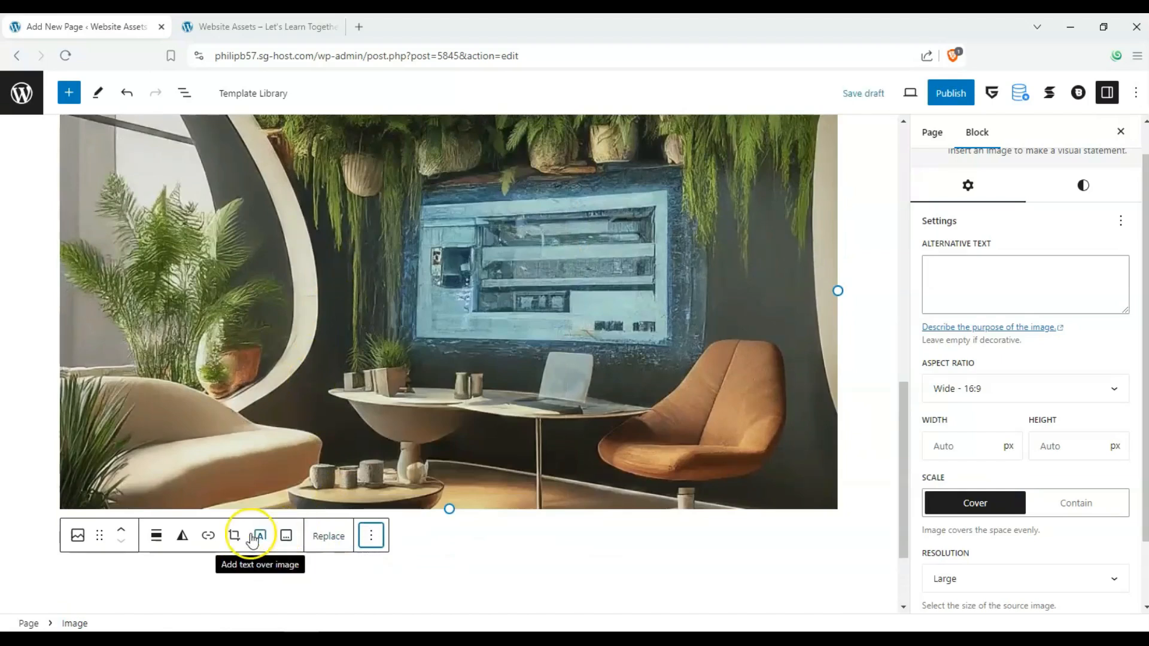
{"action": "left_click", "coordinate": [157, 537]}
{"action": "left_click", "coordinate": [222, 412]}
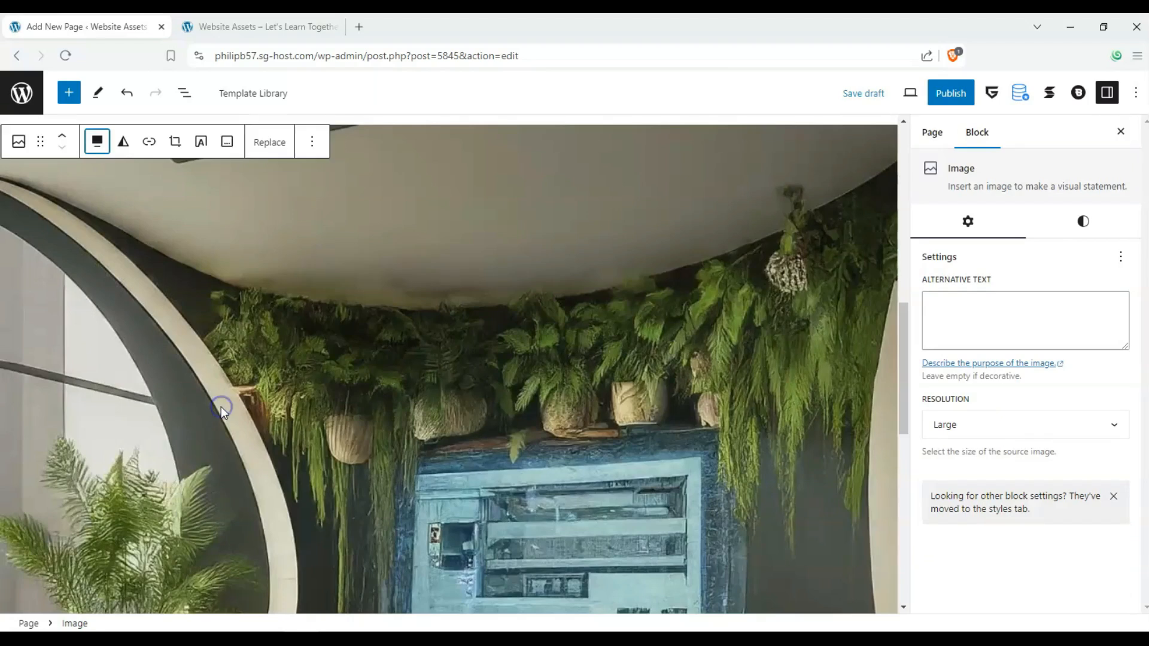
{"action": "left_click", "coordinate": [97, 141]}
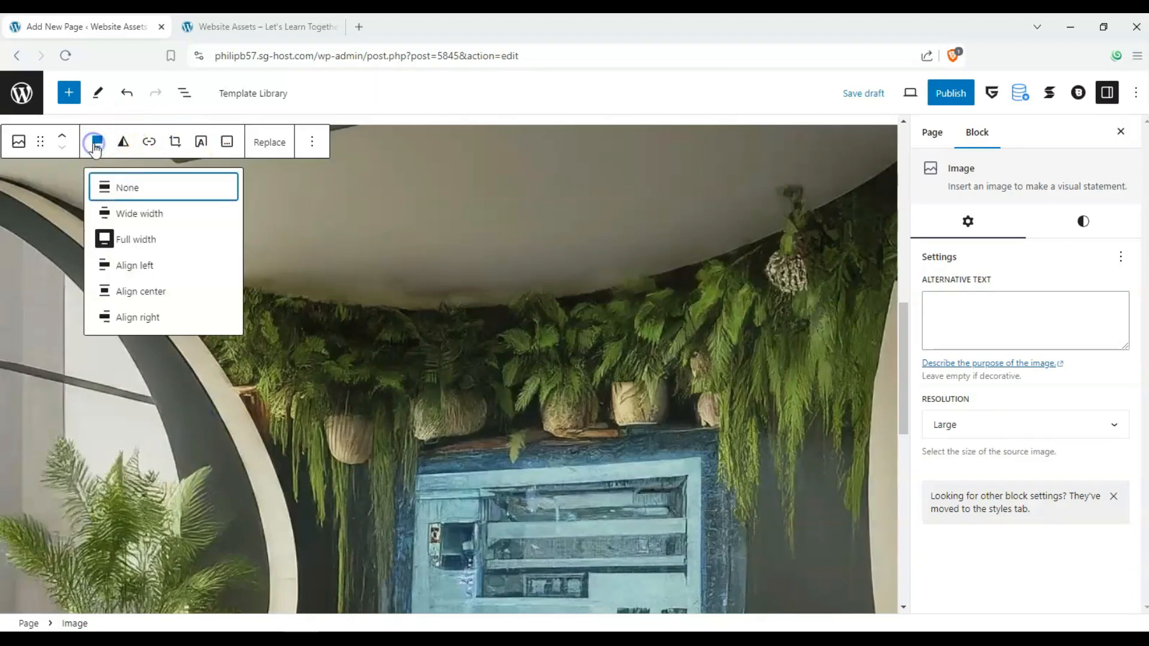
{"action": "left_click", "coordinate": [174, 215]}
Align the office image to the centre of the page
{"action": "left_click", "coordinate": [106, 145]}
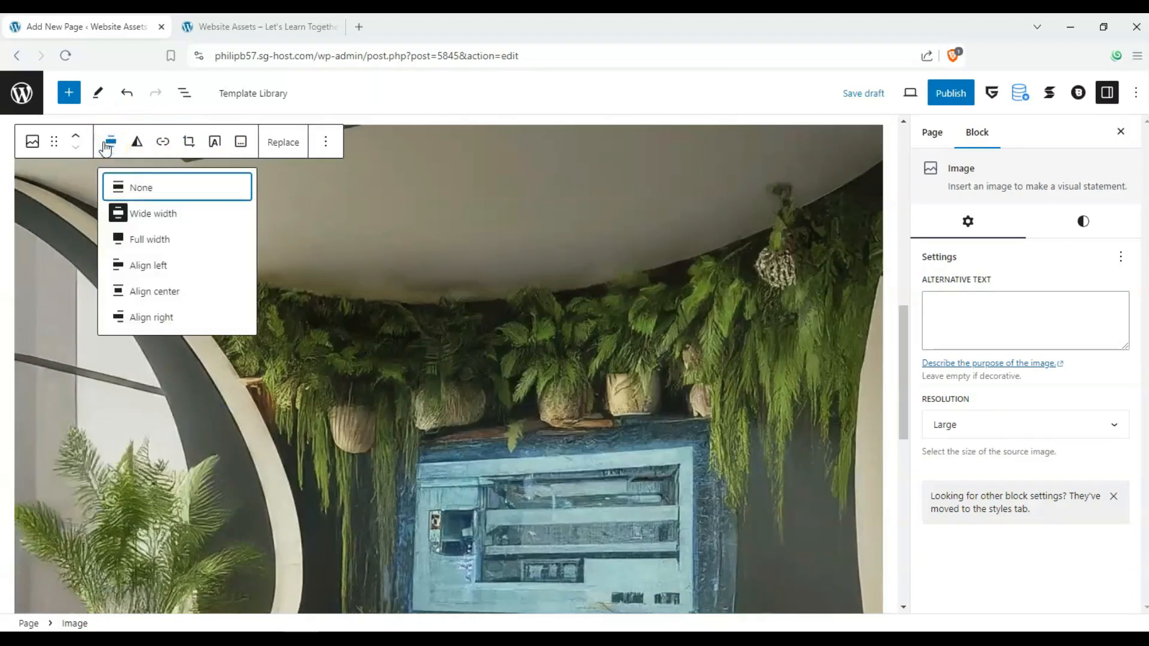
{"action": "left_click", "coordinate": [133, 299]}
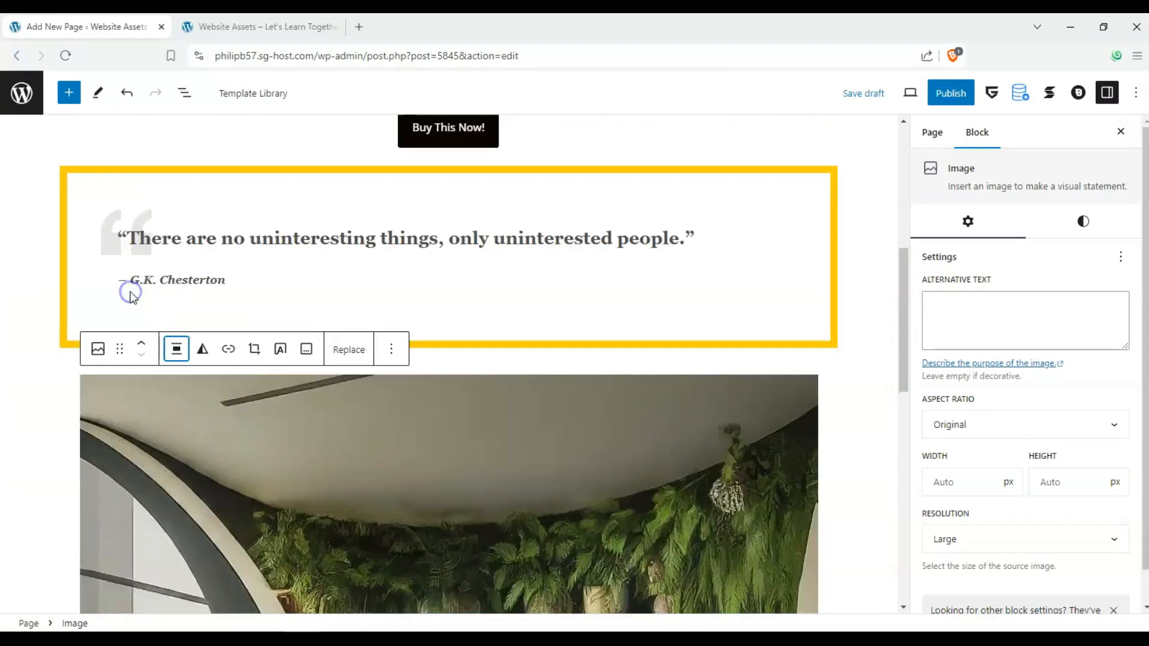
{"action": "scroll", "coordinate": [156, 300], "scroll_direction": "down", "scroll_amount": 10}
{"action": "scroll", "coordinate": [461, 365], "scroll_direction": "up", "scroll_amount": 2}
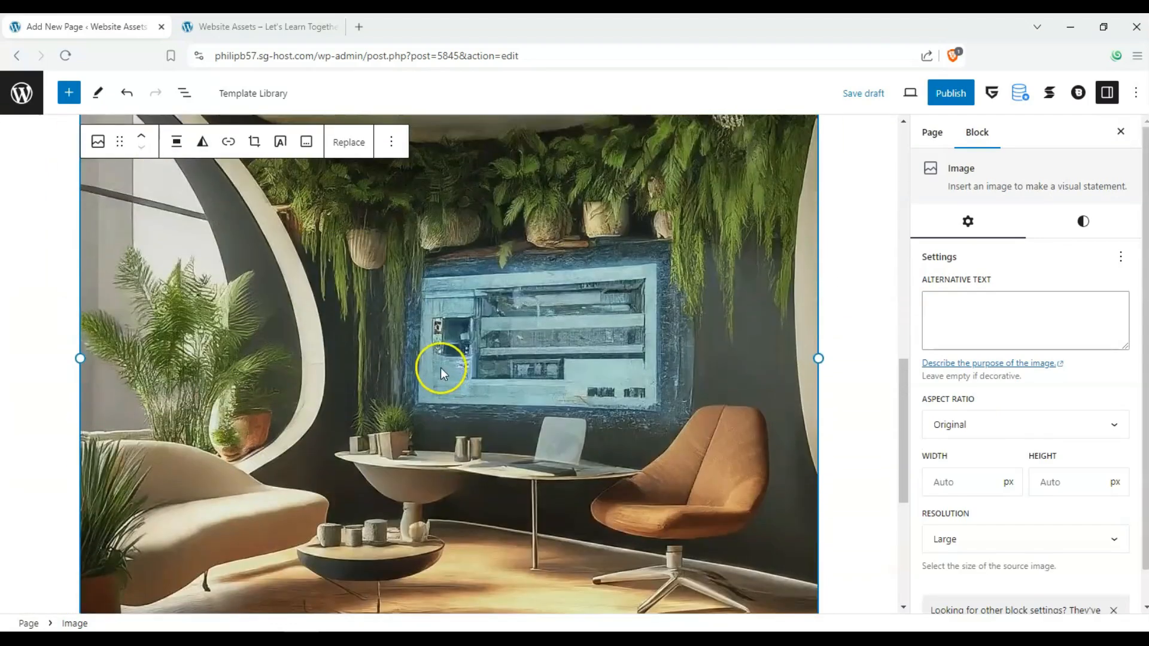
Move the image block up the page until it sits directly below the title, above heading 1, and deselect it
{"action": "scroll", "coordinate": [492, 364], "scroll_direction": "up", "scroll_amount": 5}
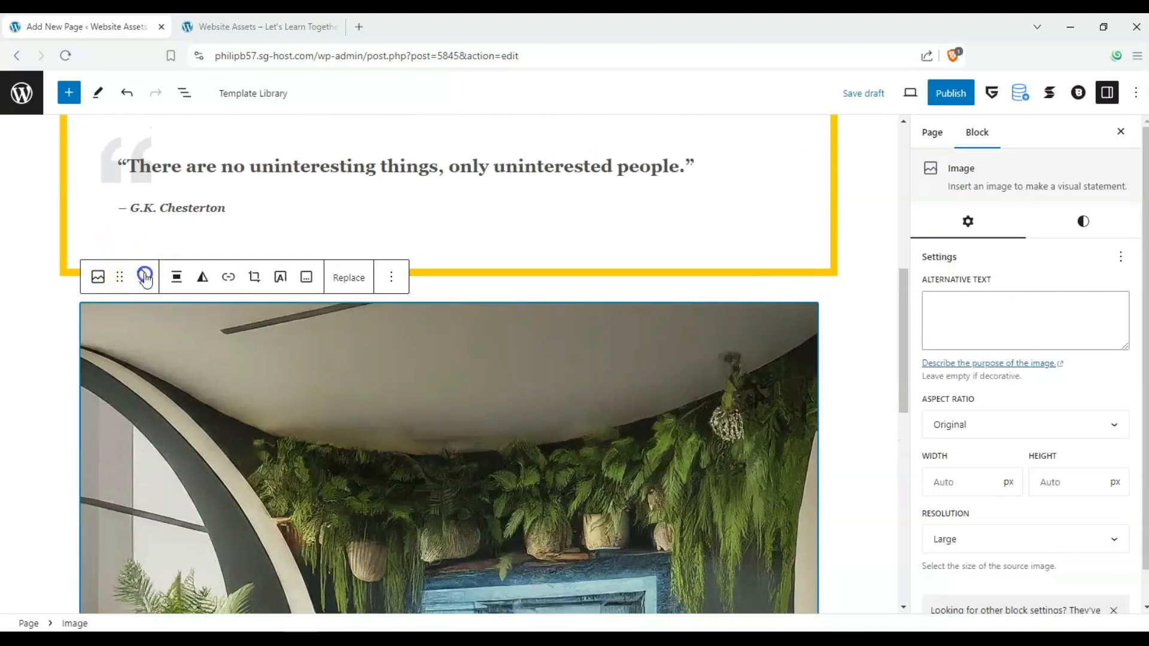
{"action": "left_click", "coordinate": [142, 275]}
{"action": "left_click", "coordinate": [142, 275]}
{"action": "left_click", "coordinate": [142, 275]}
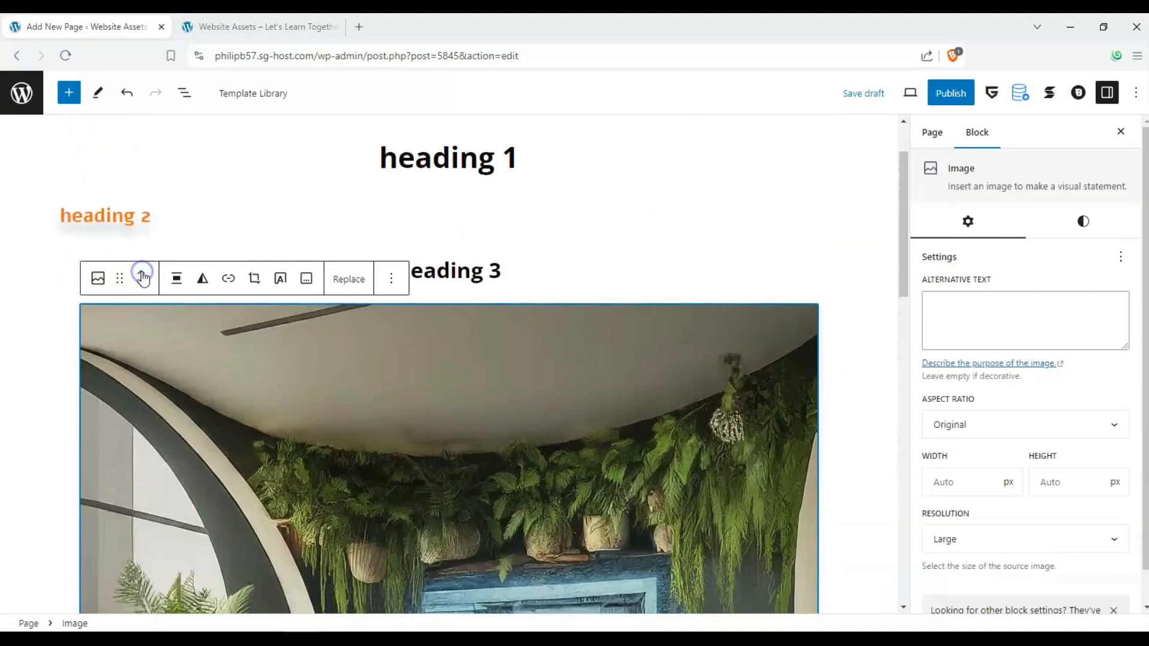
{"action": "left_click", "coordinate": [142, 275]}
{"action": "left_click", "coordinate": [140, 257]}
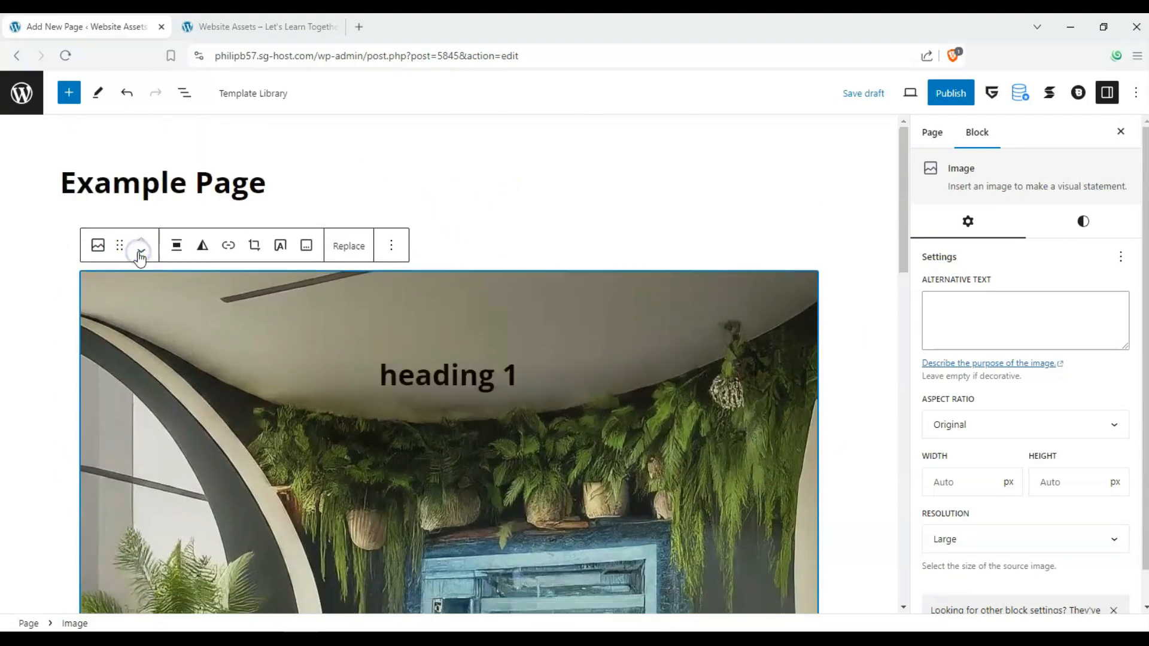
{"action": "left_click", "coordinate": [52, 286]}
Look over the finished layout and publish the page
{"action": "left_click_drag", "start_coordinate": [908, 235], "coordinate": [904, 510]}
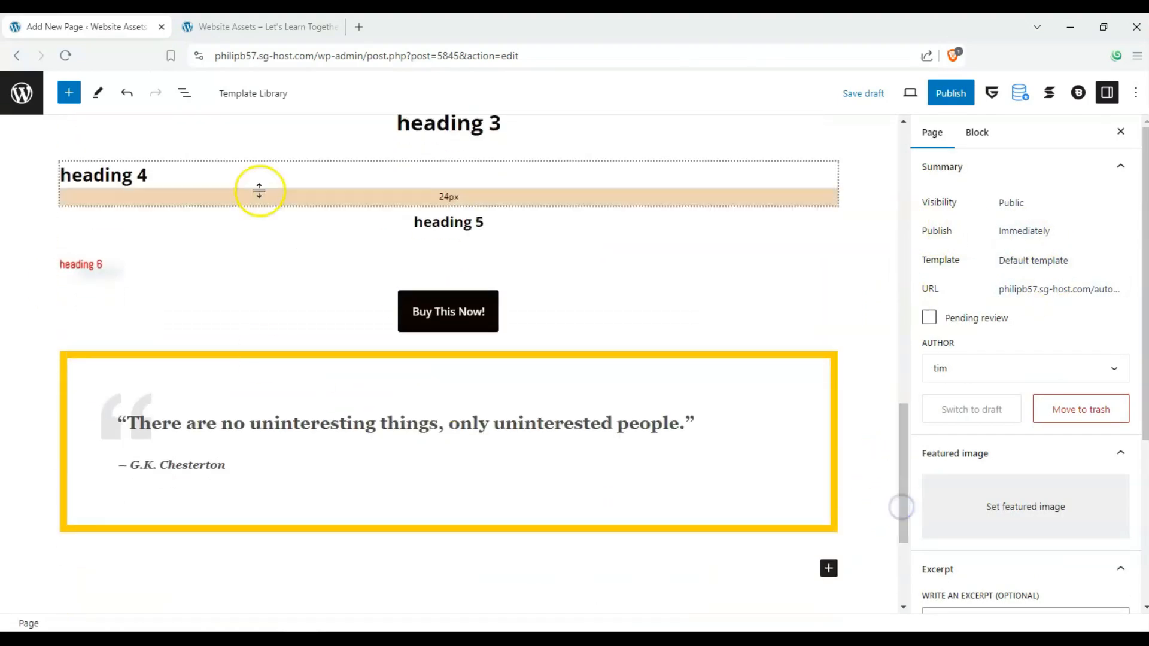
{"action": "scroll", "coordinate": [257, 290], "scroll_direction": "up", "scroll_amount": 15}
{"action": "scroll", "coordinate": [818, 205], "scroll_direction": "up", "scroll_amount": 2}
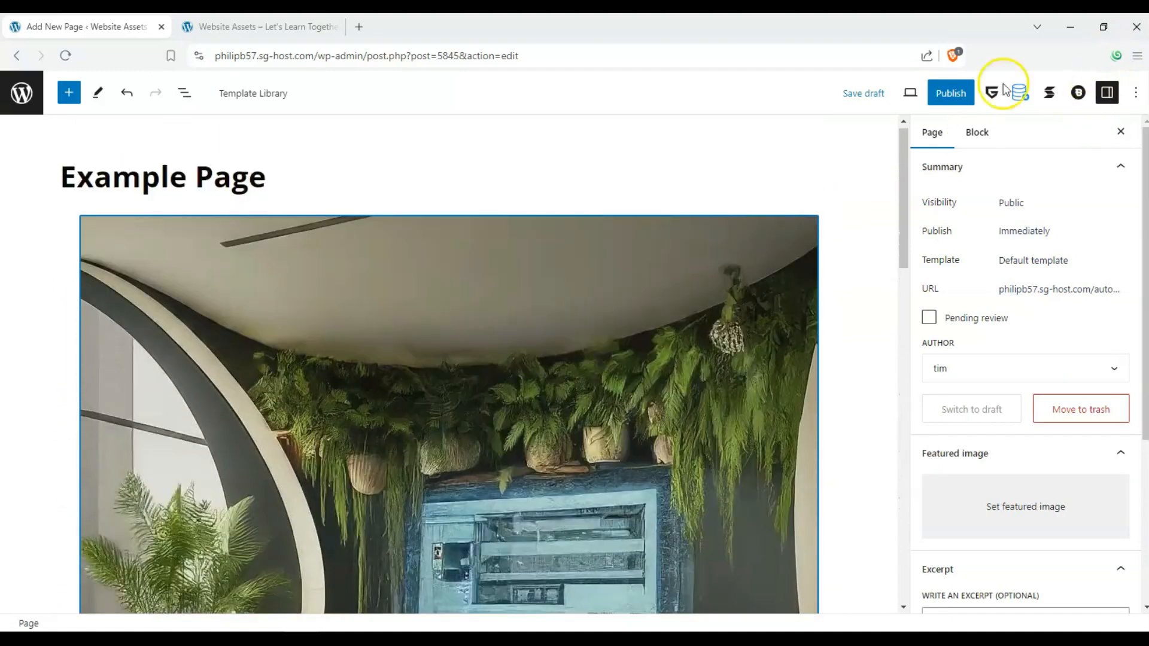
{"action": "left_click", "coordinate": [961, 97]}
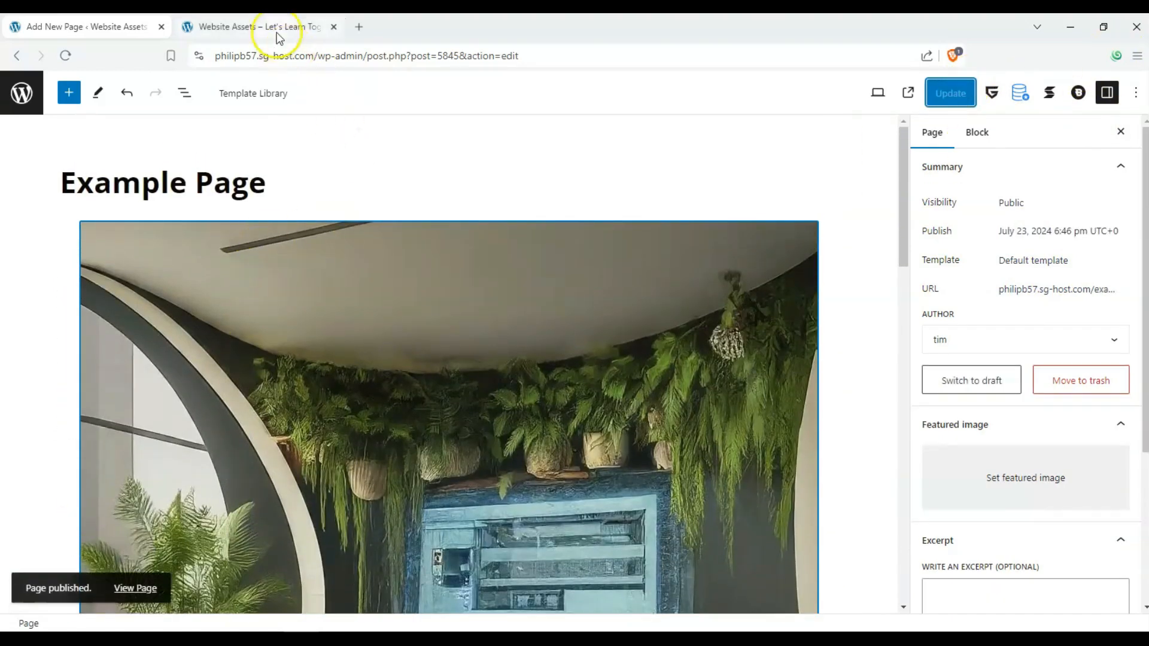
Open the published Example Page on the live site and check its web address
{"action": "left_click", "coordinate": [277, 31]}
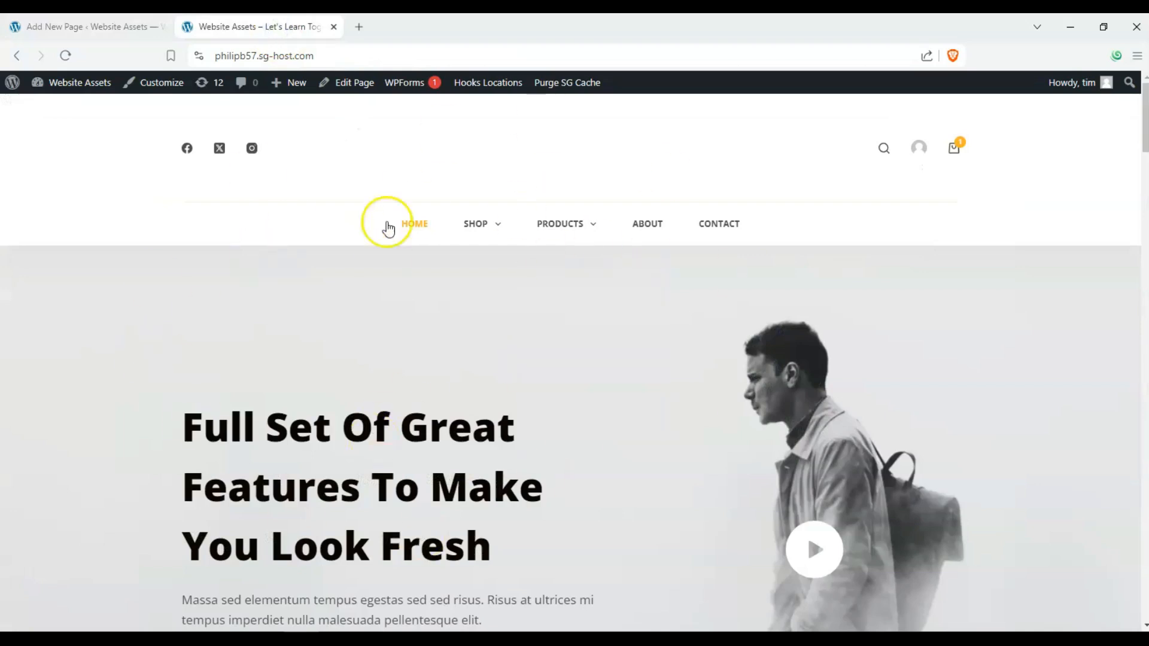
{"action": "left_click", "coordinate": [87, 26]}
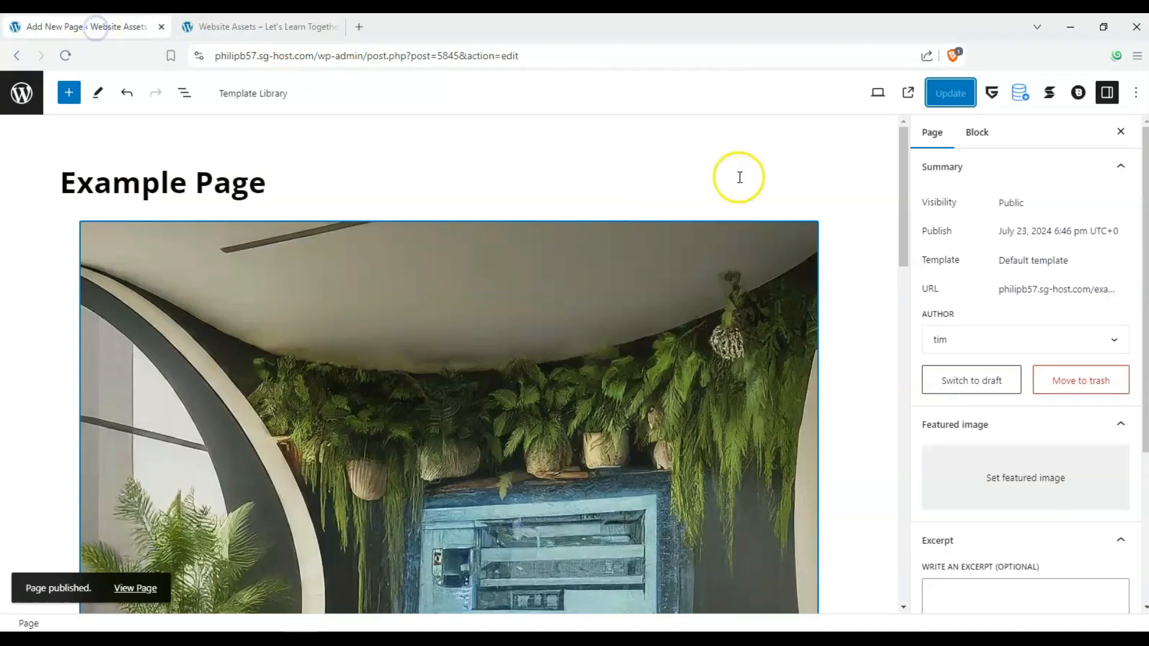
{"action": "left_click", "coordinate": [909, 93]}
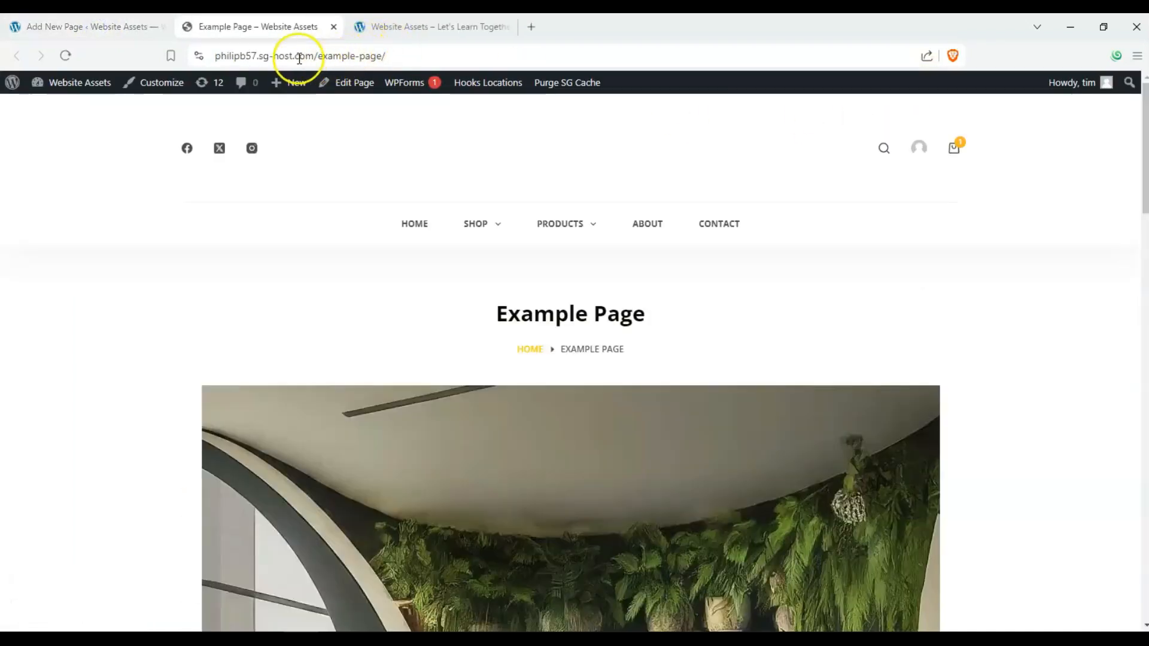
{"action": "left_click_drag", "start_coordinate": [221, 58], "coordinate": [287, 53]}
{"action": "left_click", "coordinate": [354, 50]}
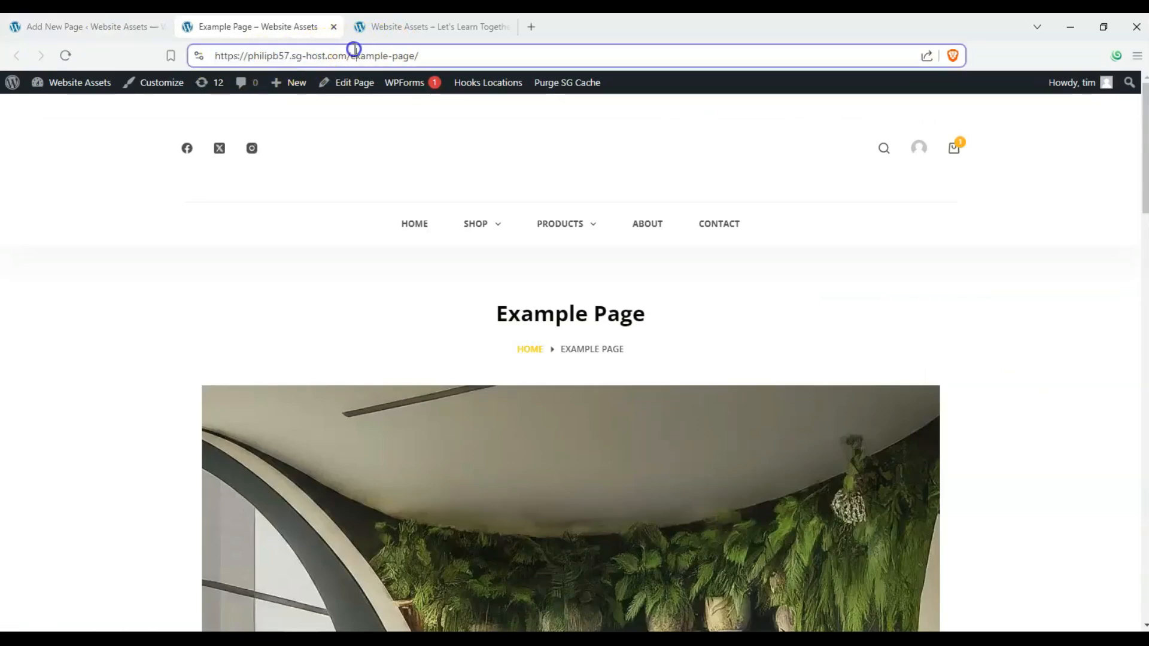
Look through the live page's image, headings, button and pullquote, and return to its beginning
{"action": "scroll", "coordinate": [90, 198], "scroll_direction": "down", "scroll_amount": 15}
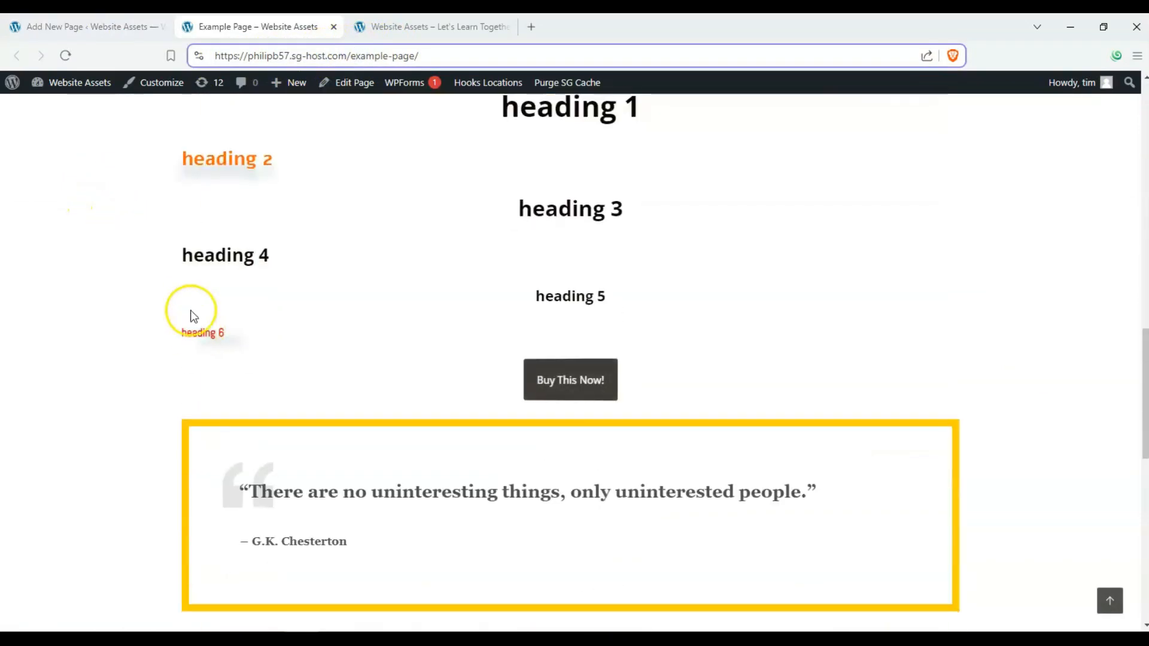
{"action": "scroll", "coordinate": [156, 353], "scroll_direction": "down", "scroll_amount": 6}
{"action": "middle_click", "coordinate": [134, 374]}
{"action": "scroll", "coordinate": [134, 374], "scroll_direction": "up", "scroll_amount": 20}
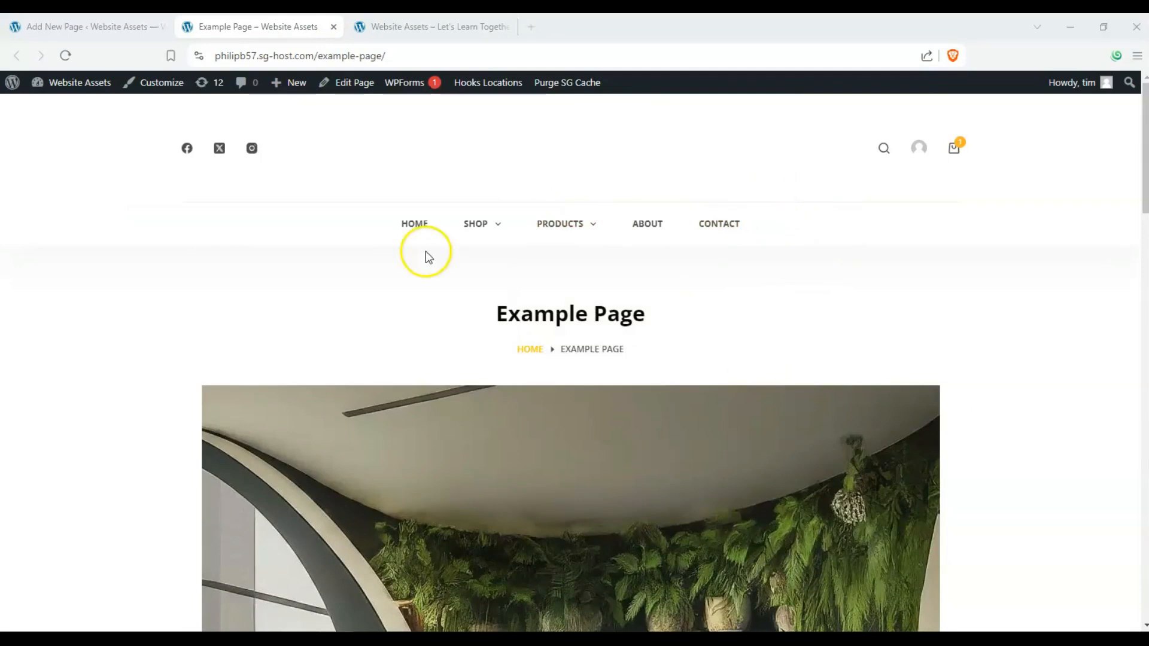
Open the theme customizer's header builder and bring up the settings of the Menu 1 element
{"action": "left_click", "coordinate": [131, 86]}
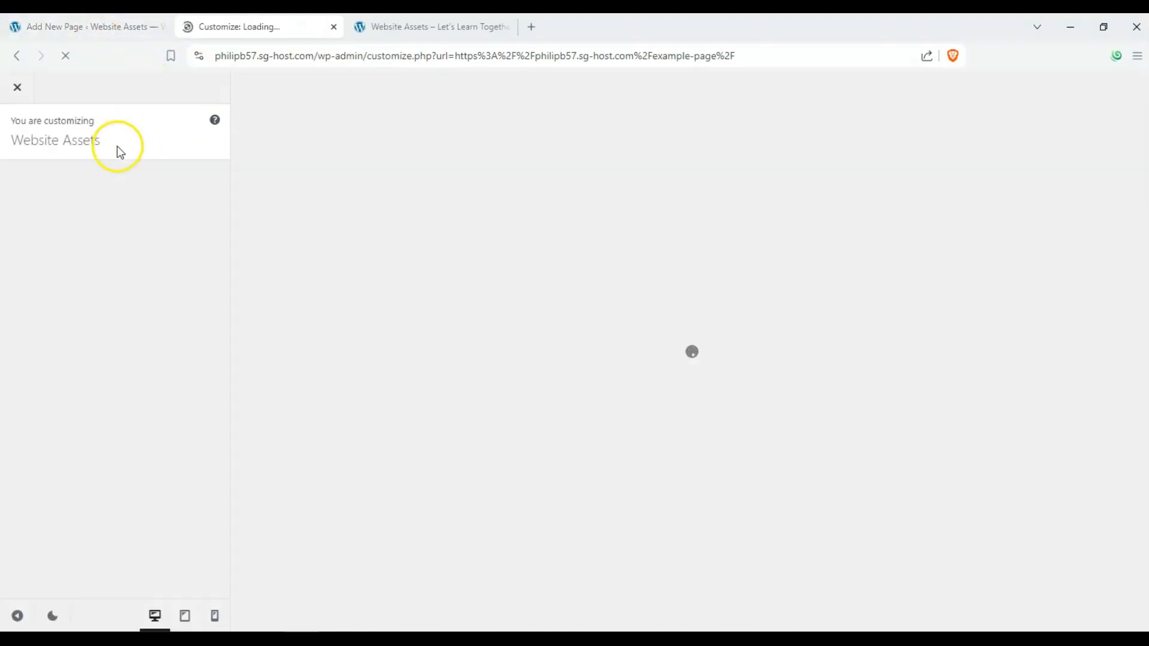
{"action": "scroll", "coordinate": [96, 347], "scroll_direction": "down", "scroll_amount": 3}
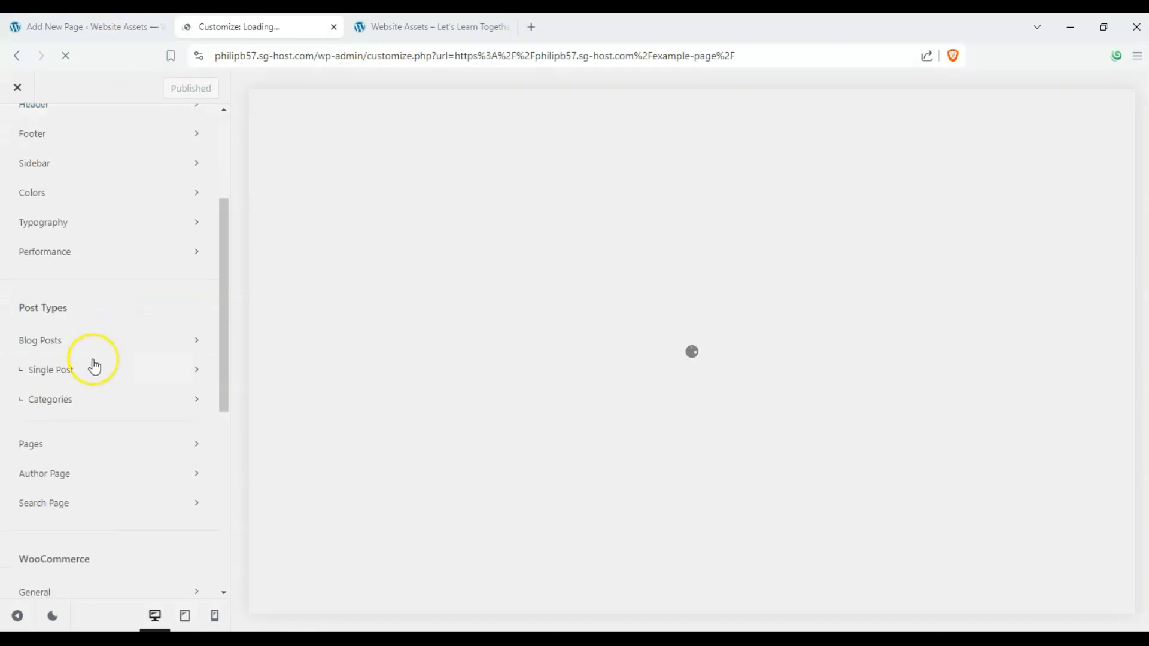
{"action": "scroll", "coordinate": [98, 353], "scroll_direction": "up", "scroll_amount": 2}
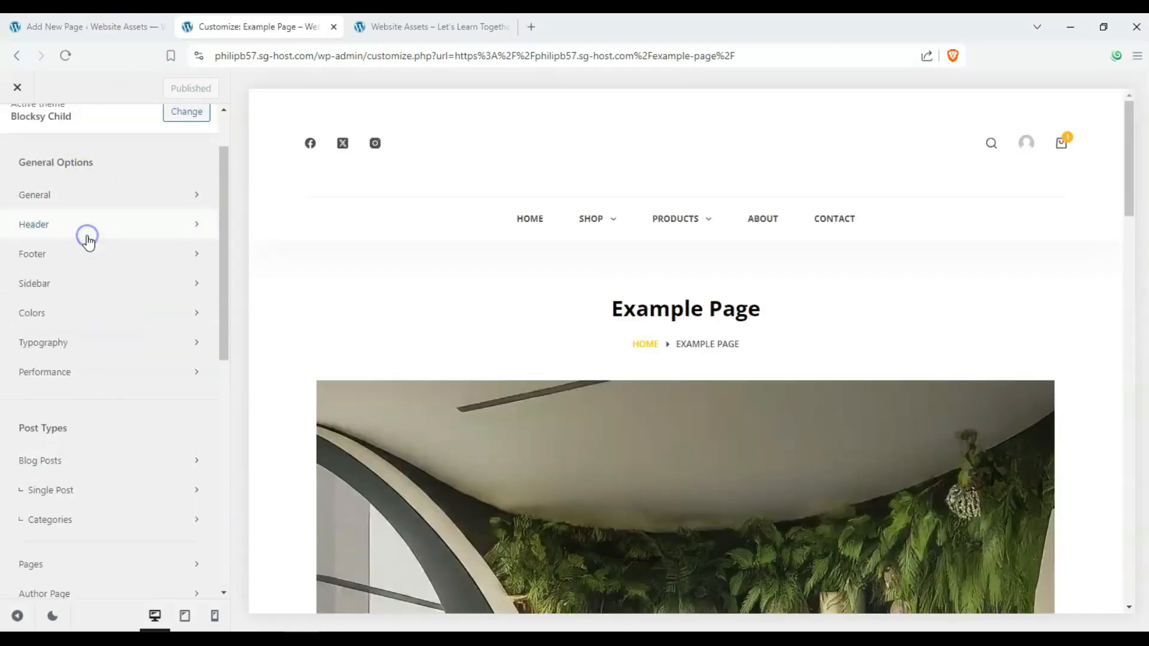
{"action": "left_click", "coordinate": [175, 235]}
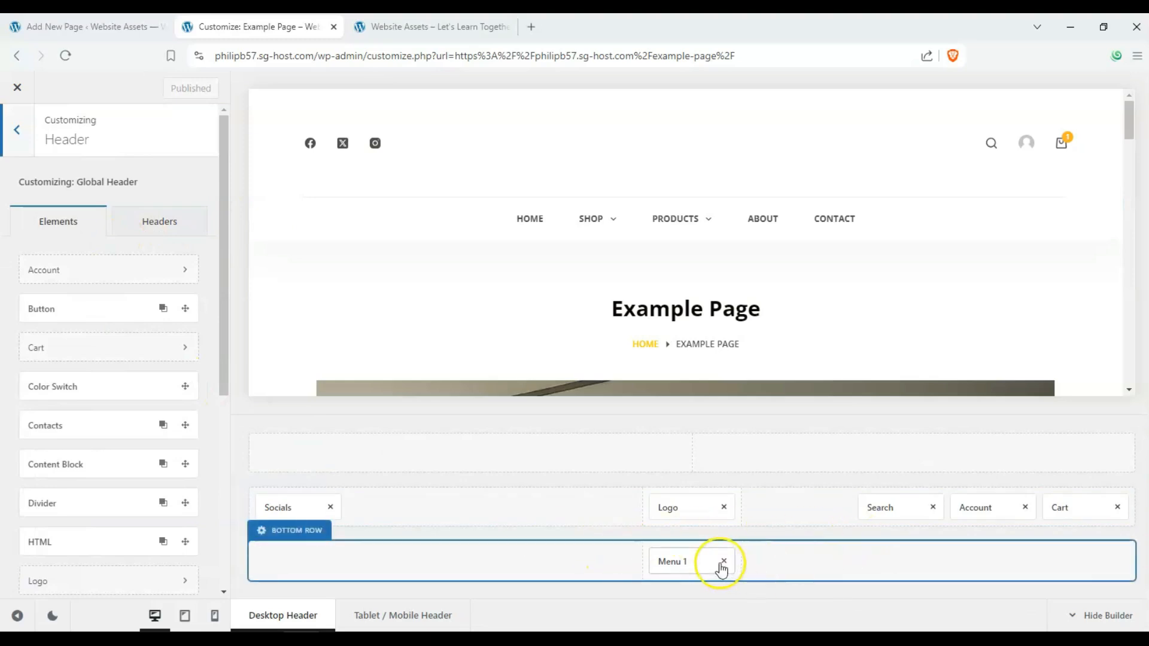
{"action": "left_click", "coordinate": [674, 564]}
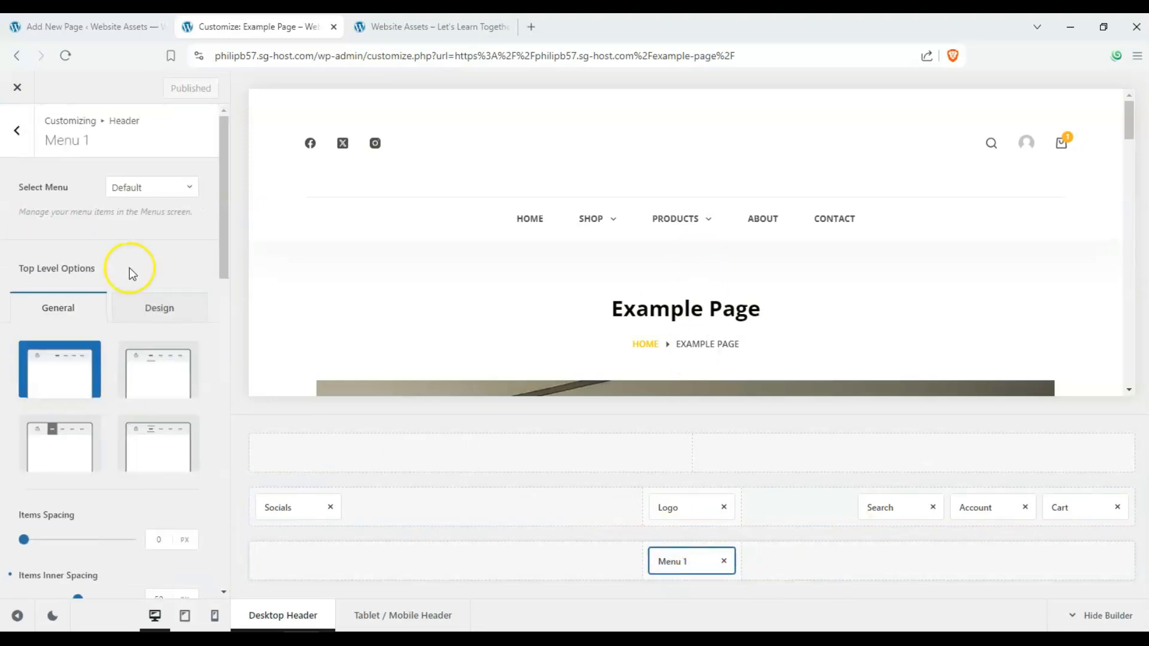
Look through the Menu 1 options and open the Menus screen linked below the menu selection
{"action": "scroll", "coordinate": [64, 233], "scroll_direction": "down", "scroll_amount": 7}
{"action": "scroll", "coordinate": [79, 368], "scroll_direction": "up", "scroll_amount": 7}
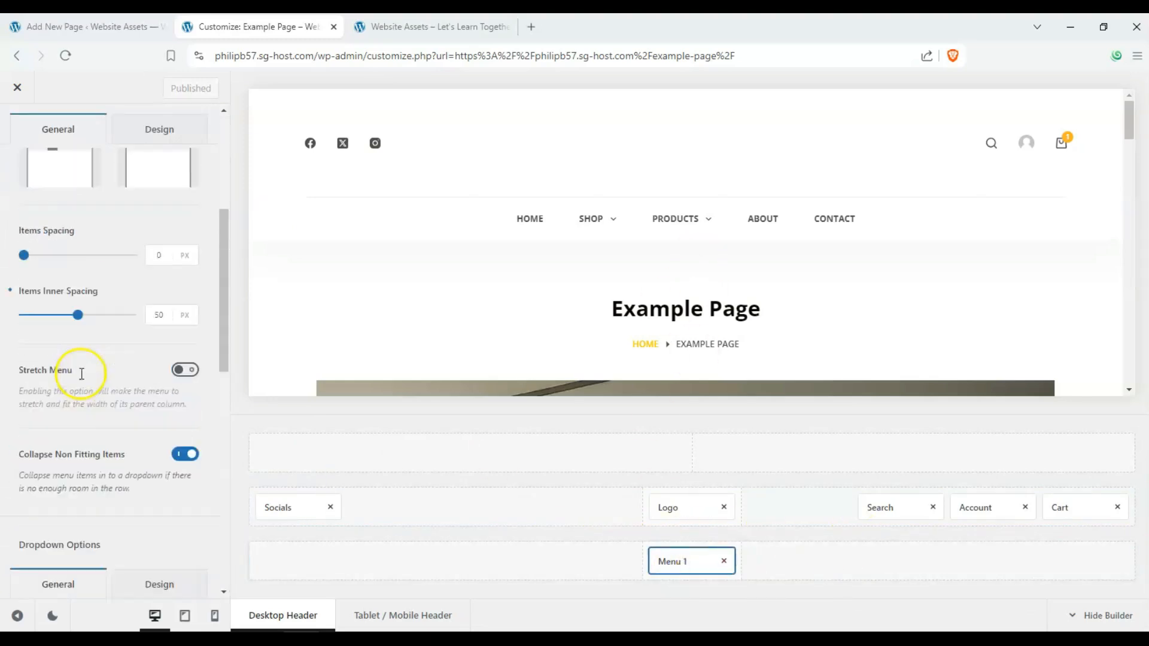
{"action": "left_click_drag", "start_coordinate": [10, 215], "coordinate": [195, 217]}
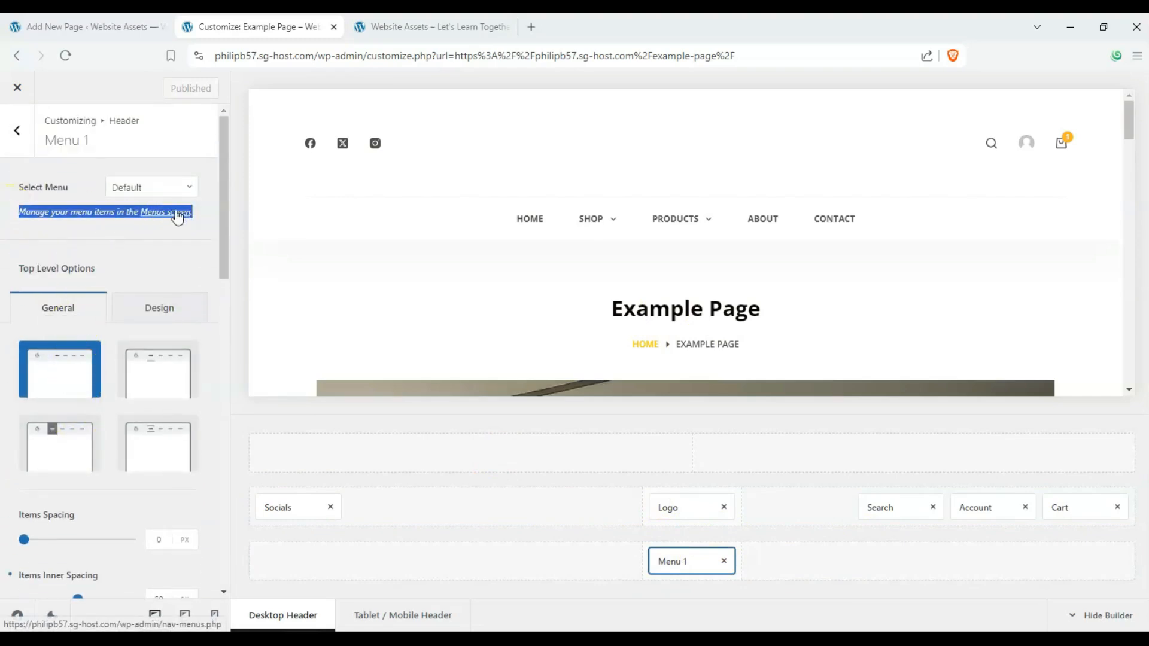
{"action": "left_click", "coordinate": [174, 210]}
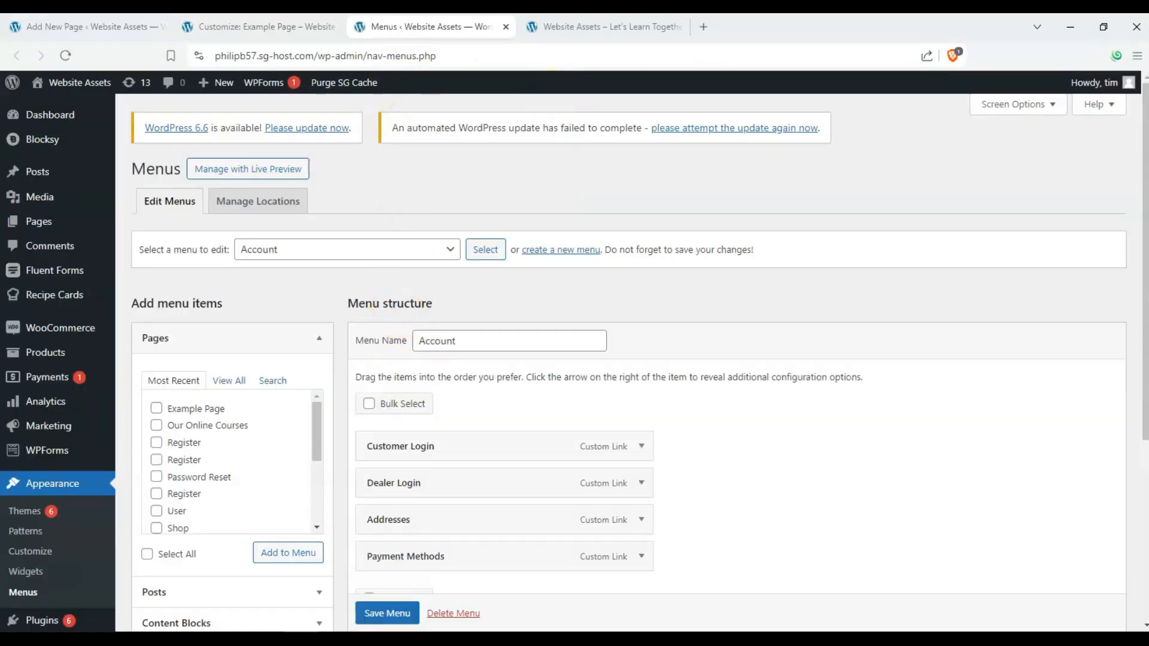
Go from the live home page to the admin dashboard and open the Menus screen under Appearance
{"action": "left_click", "coordinate": [31, 25]}
{"action": "left_click", "coordinate": [599, 27]}
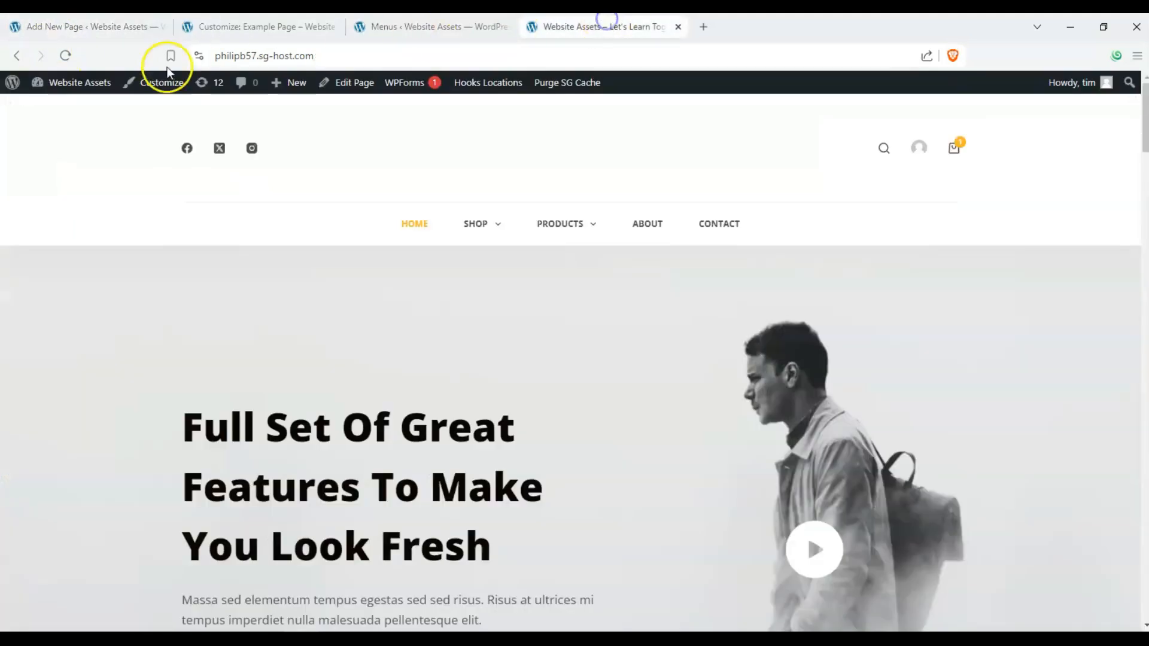
{"action": "left_click", "coordinate": [99, 107]}
{"action": "left_click_drag", "start_coordinate": [636, 20], "coordinate": [263, 30]}
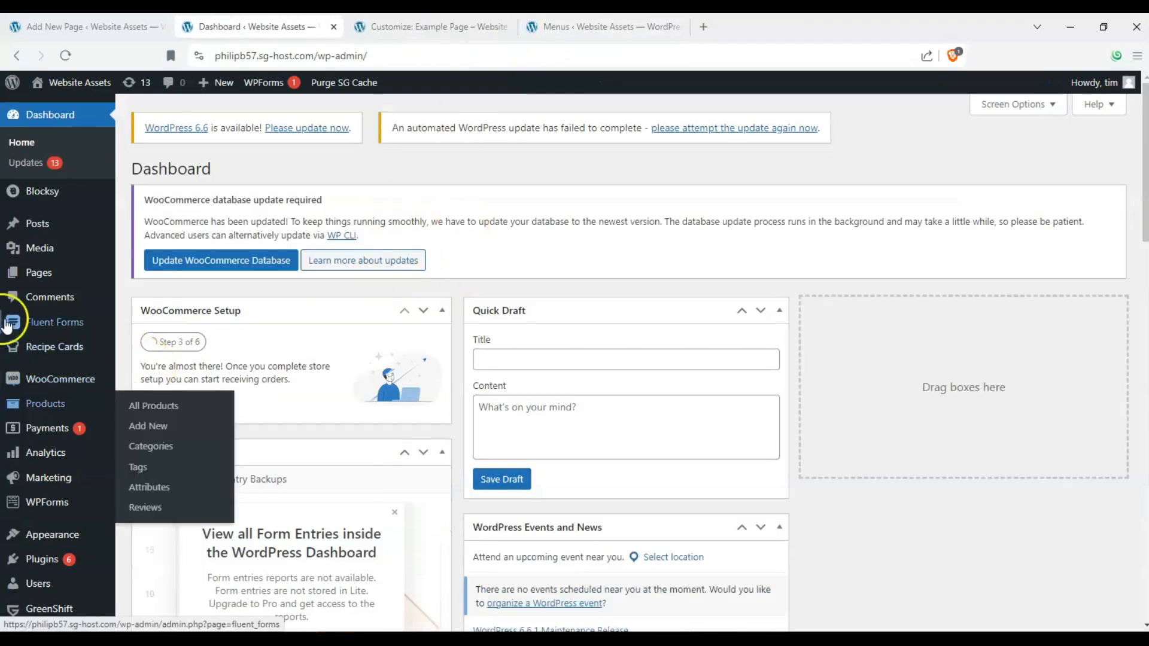
{"action": "scroll", "coordinate": [15, 326], "scroll_direction": "down", "scroll_amount": 2}
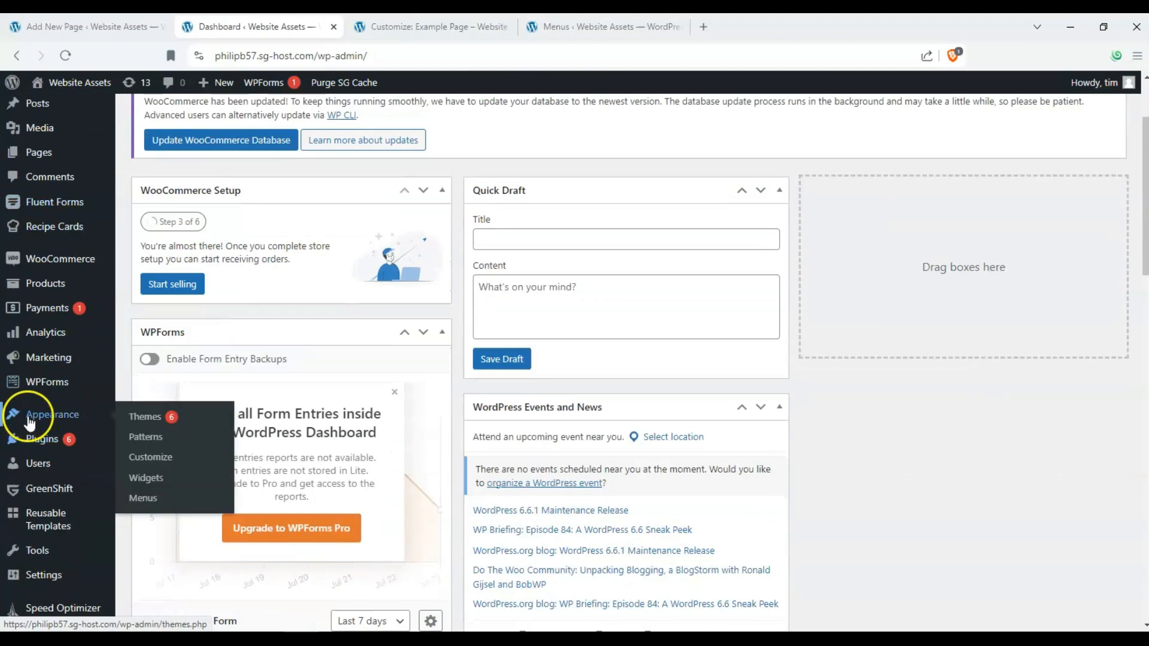
{"action": "scroll", "coordinate": [30, 359], "scroll_direction": "down", "scroll_amount": 1}
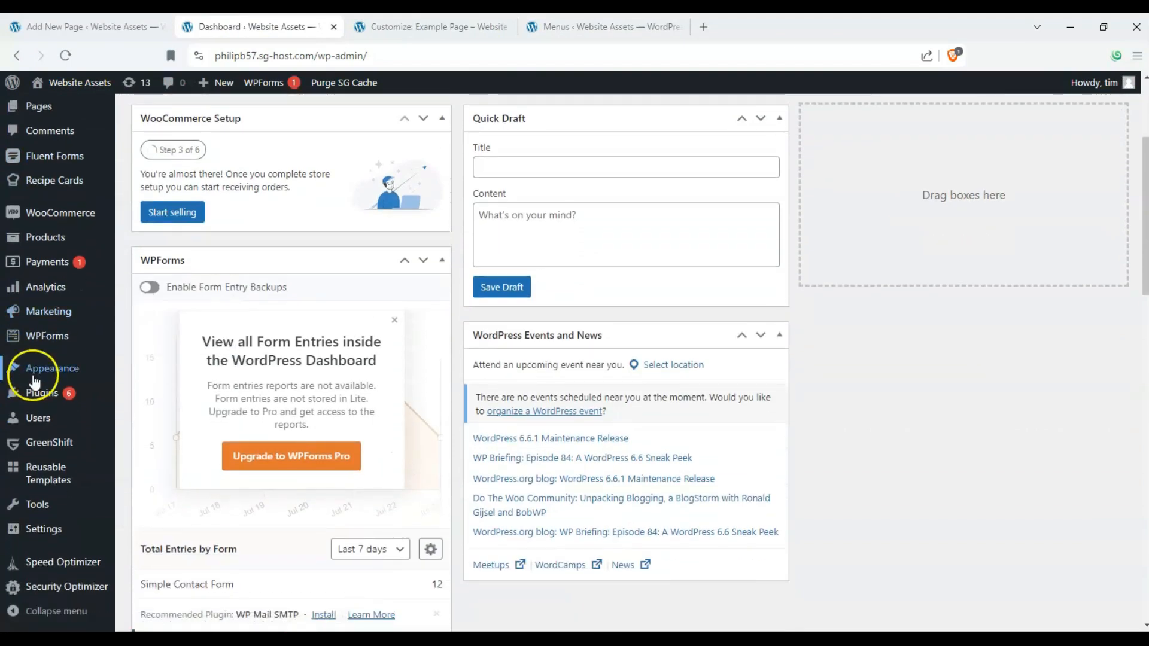
{"action": "mouse_move", "coordinate": [35, 378]}
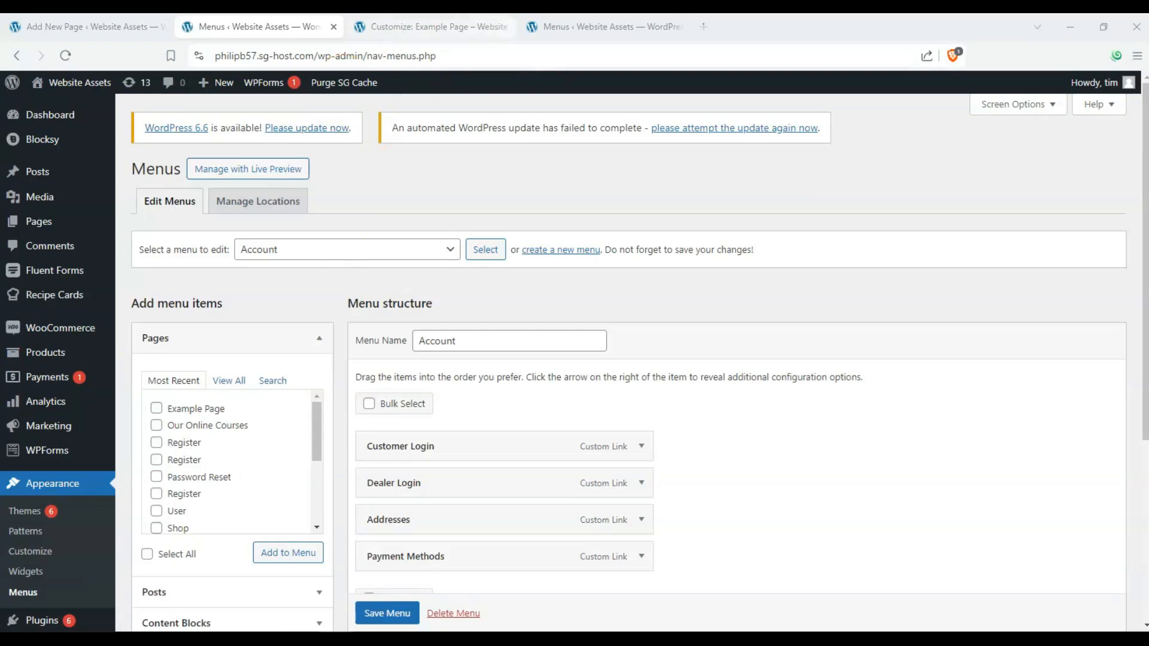
Close the duplicate Menus tab and return to the Menus screen opened from the customizer
{"action": "left_click", "coordinate": [598, 27]}
{"action": "left_click", "coordinate": [299, 24]}
{"action": "left_click", "coordinate": [334, 27]}
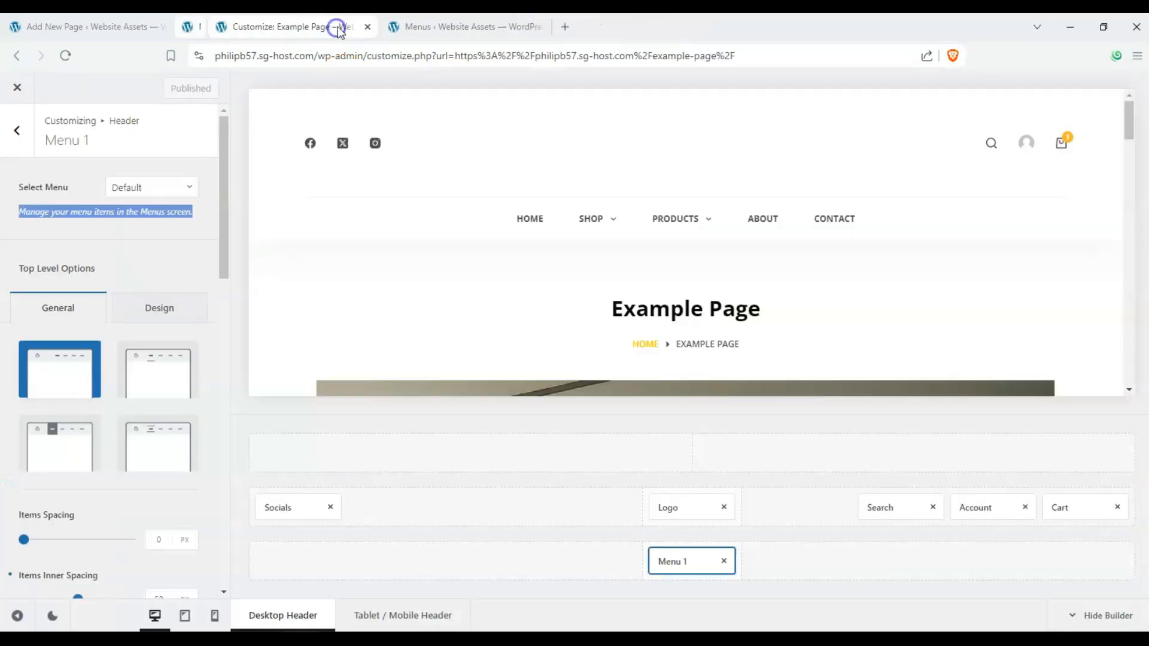
{"action": "left_click", "coordinate": [414, 24]}
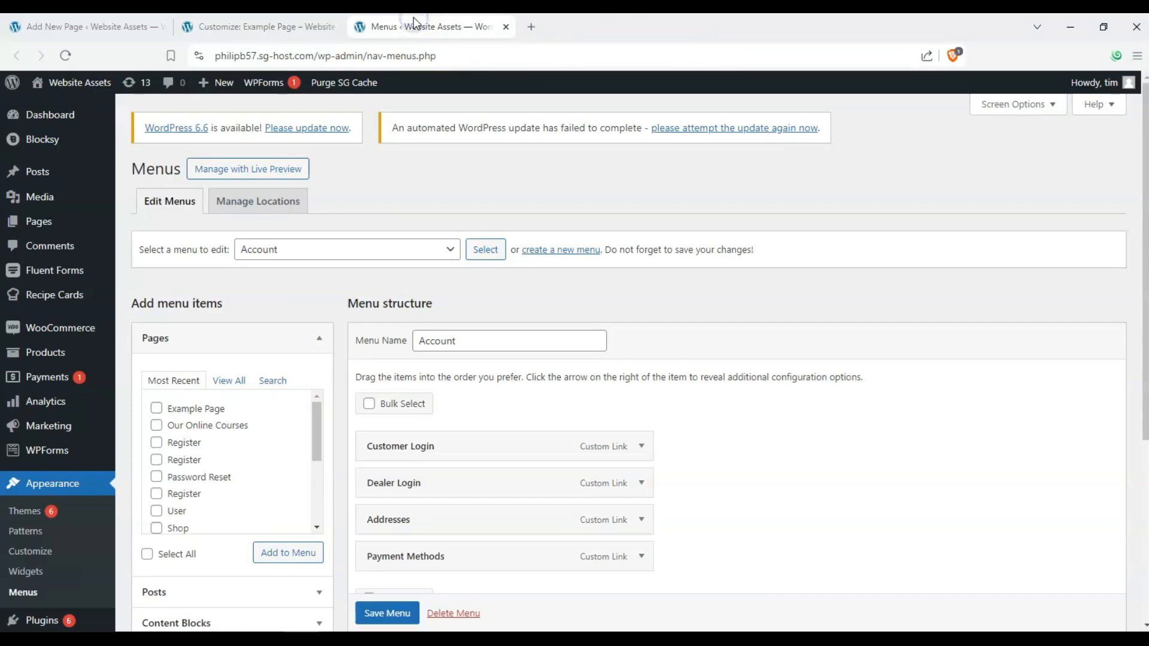
Load Main Menu (Header Menu 1, Mobile Menu 1) for editing in place of the Account menu
{"action": "scroll", "coordinate": [495, 164], "scroll_direction": "down", "scroll_amount": 4}
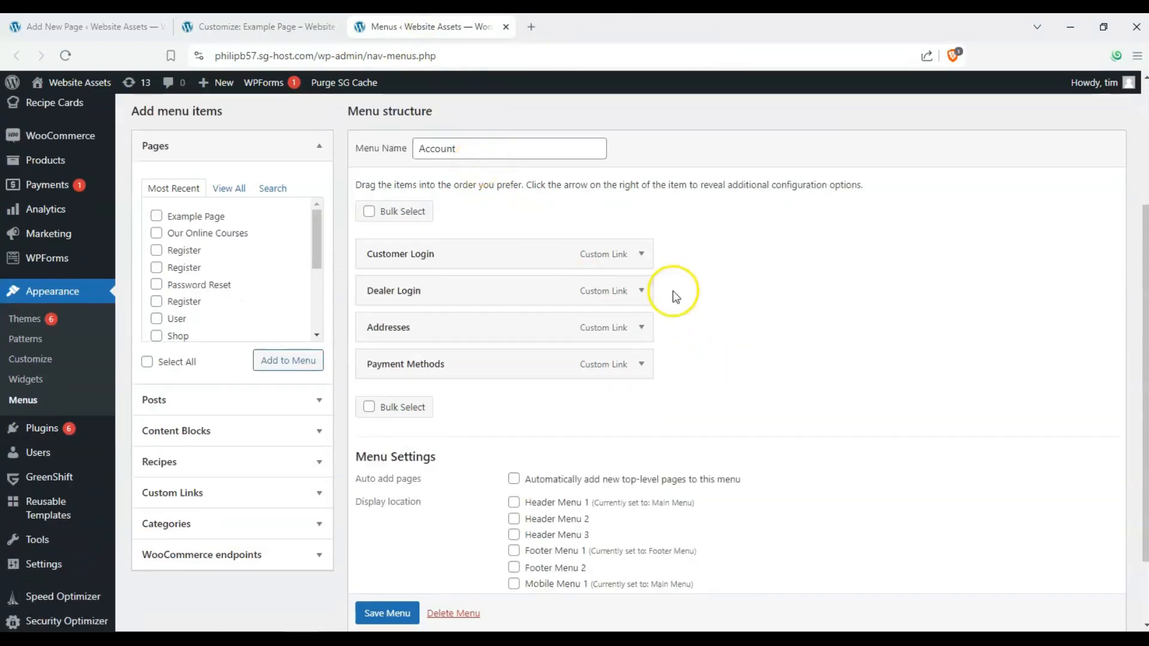
{"action": "scroll", "coordinate": [538, 263], "scroll_direction": "up", "scroll_amount": 3}
{"action": "scroll", "coordinate": [410, 231], "scroll_direction": "up", "scroll_amount": 1}
{"action": "left_click", "coordinate": [401, 201]}
{"action": "left_click", "coordinate": [401, 201]}
{"action": "left_click", "coordinate": [401, 201]}
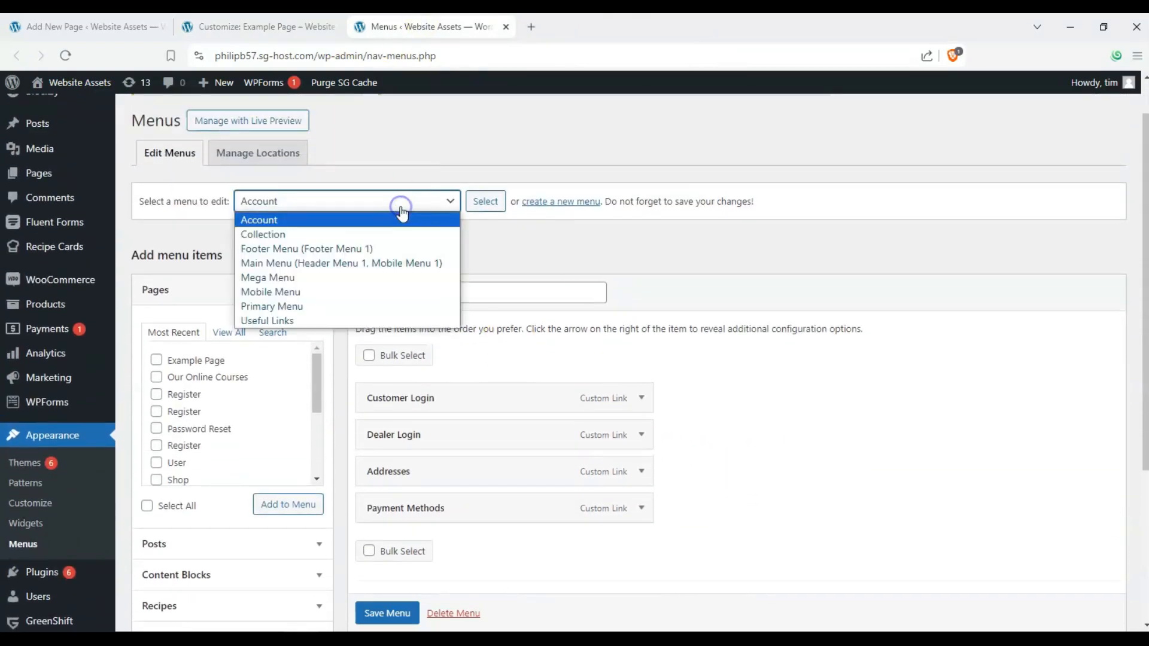
{"action": "left_click", "coordinate": [430, 263]}
{"action": "left_click", "coordinate": [482, 213]}
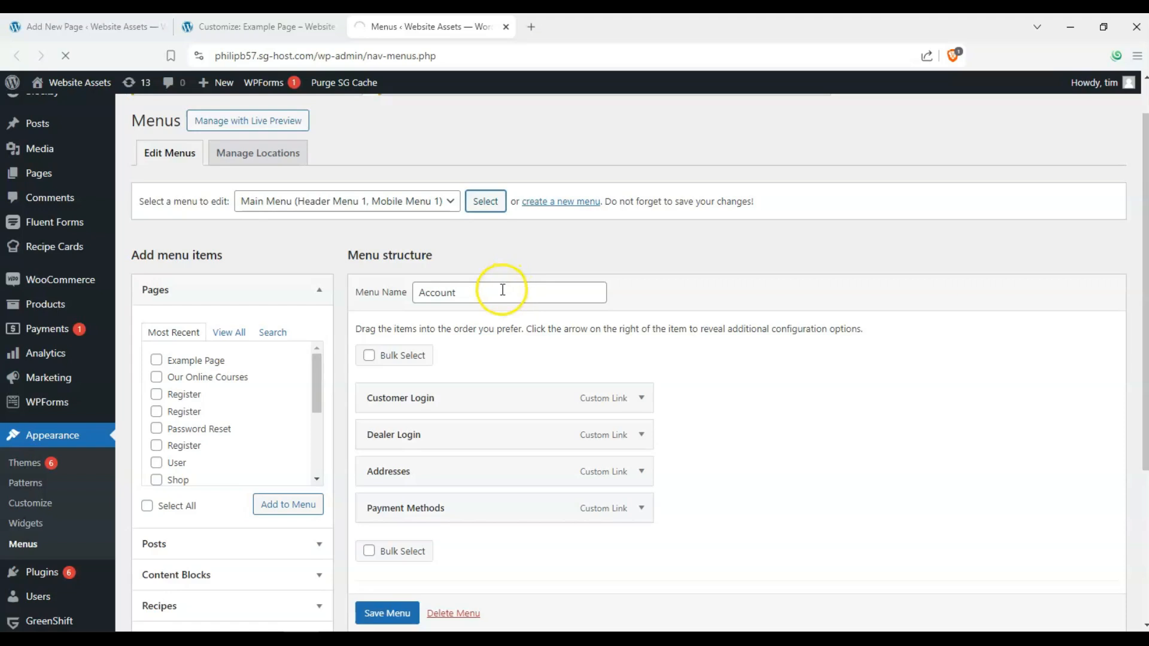
Compare Main Menu's items and sub-items with the Shop and Products dropdowns in the header preview
{"action": "scroll", "coordinate": [497, 299], "scroll_direction": "down", "scroll_amount": 4}
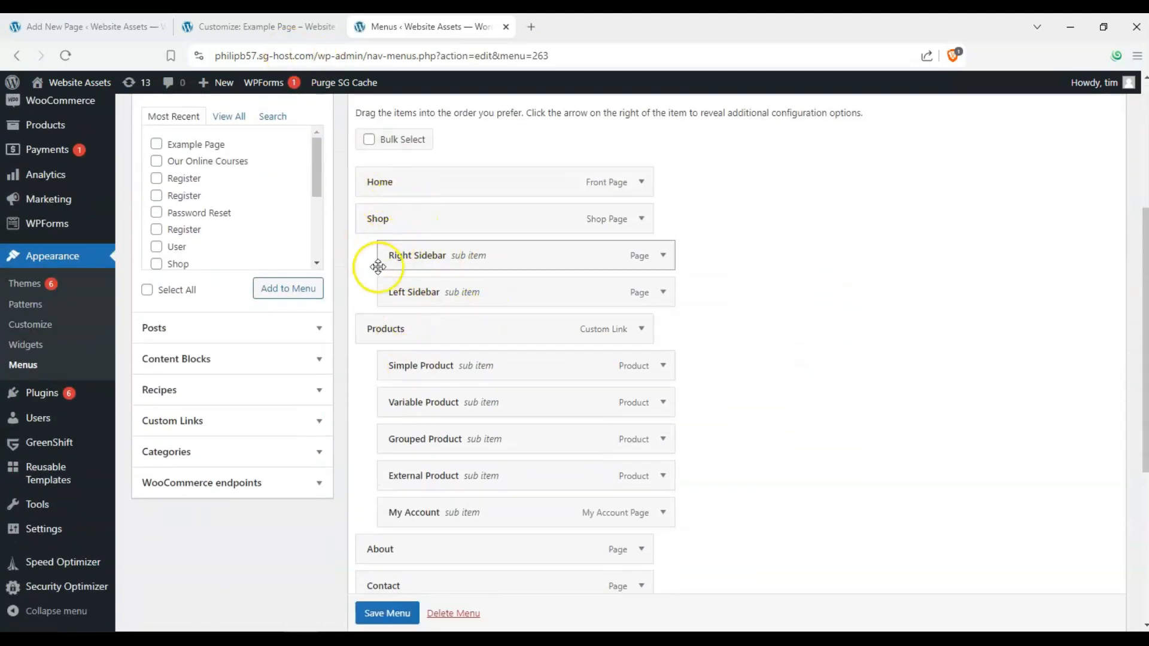
{"action": "left_click", "coordinate": [256, 28]}
{"action": "mouse_move", "coordinate": [615, 230]}
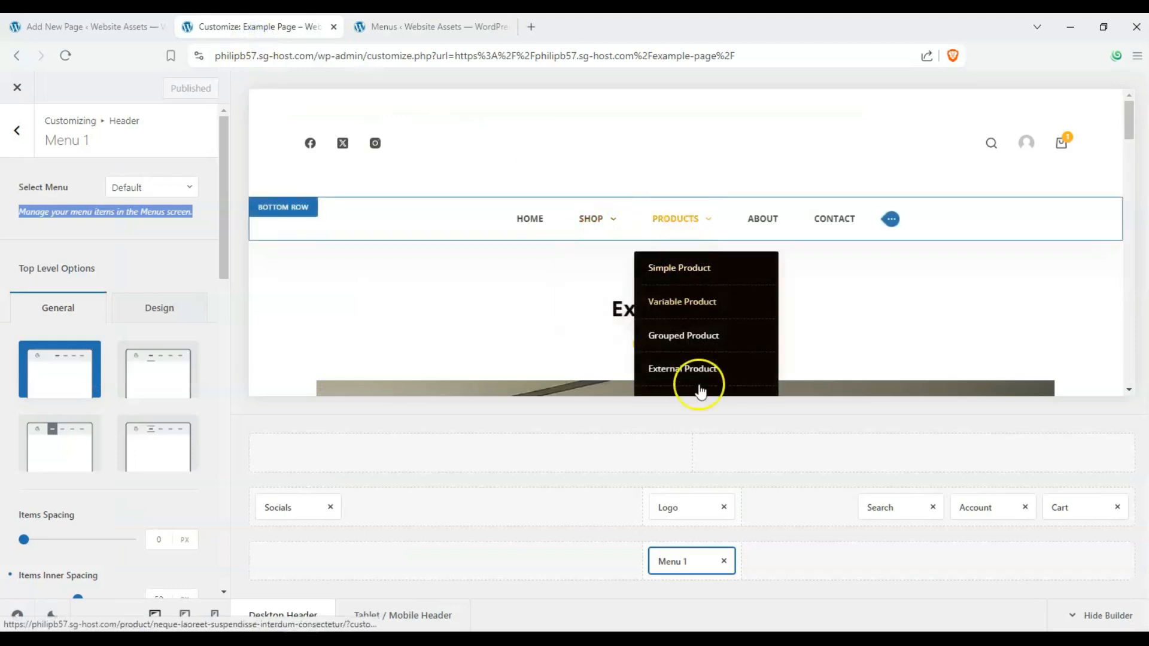
{"action": "left_click", "coordinate": [458, 24]}
{"action": "scroll", "coordinate": [436, 336], "scroll_direction": "down", "scroll_amount": 1}
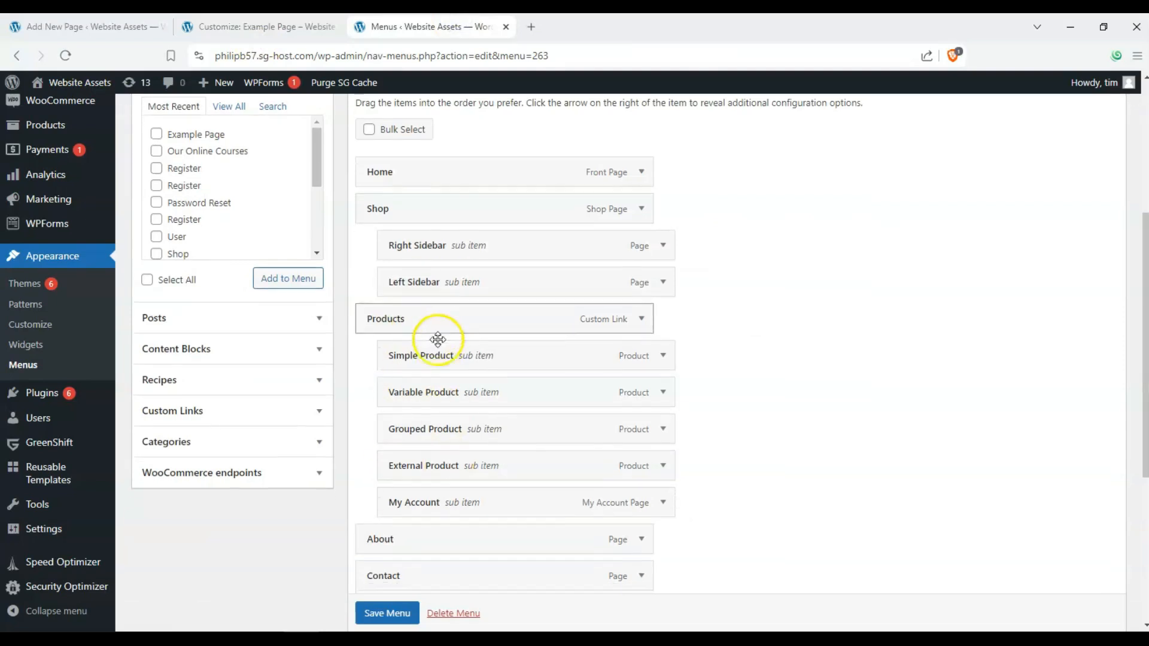
{"action": "scroll", "coordinate": [369, 324], "scroll_direction": "up", "scroll_amount": 1}
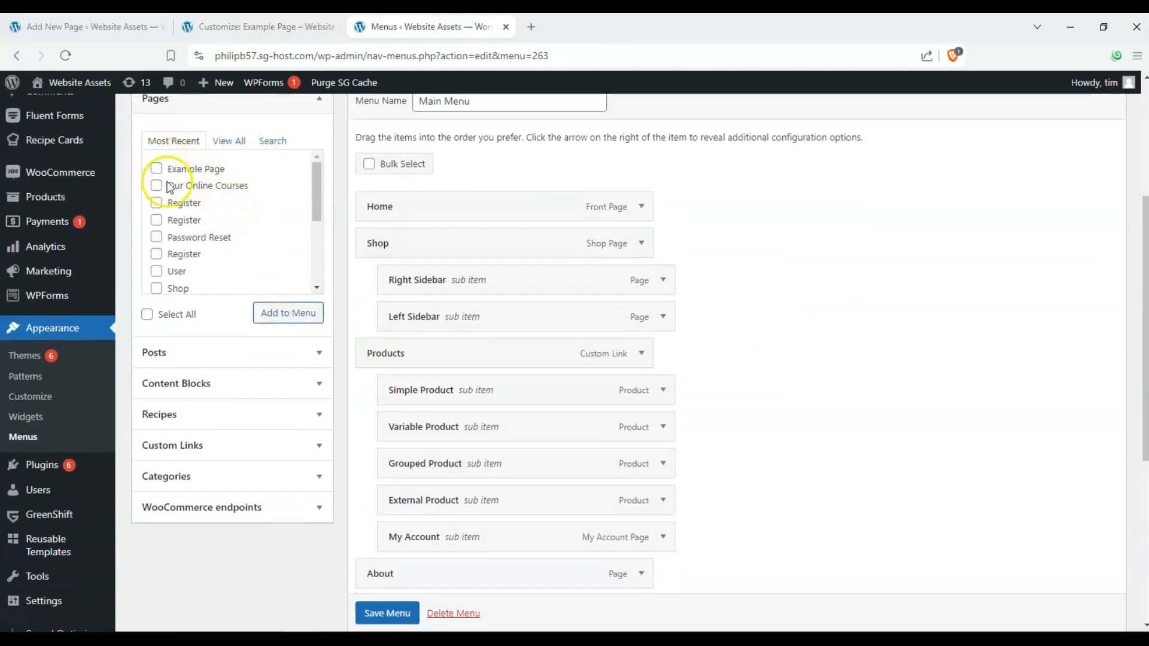
{"action": "scroll", "coordinate": [170, 188], "scroll_direction": "up", "scroll_amount": 1}
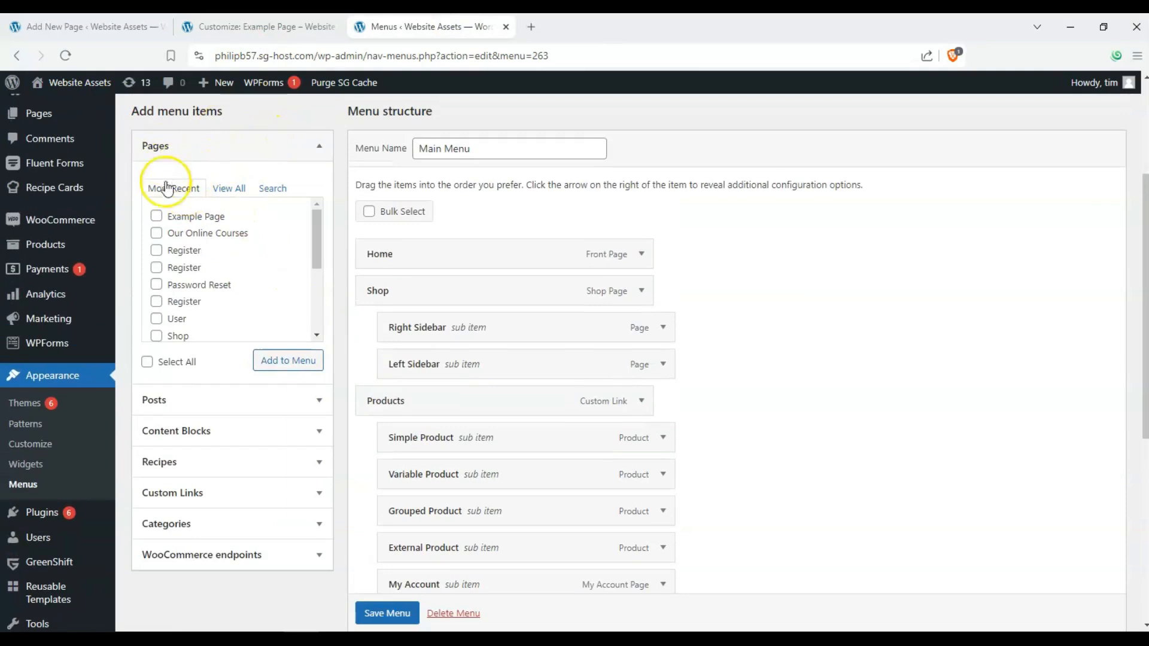
Add Example Page to the end of Main Menu and save the menu
{"action": "left_click", "coordinate": [157, 216]}
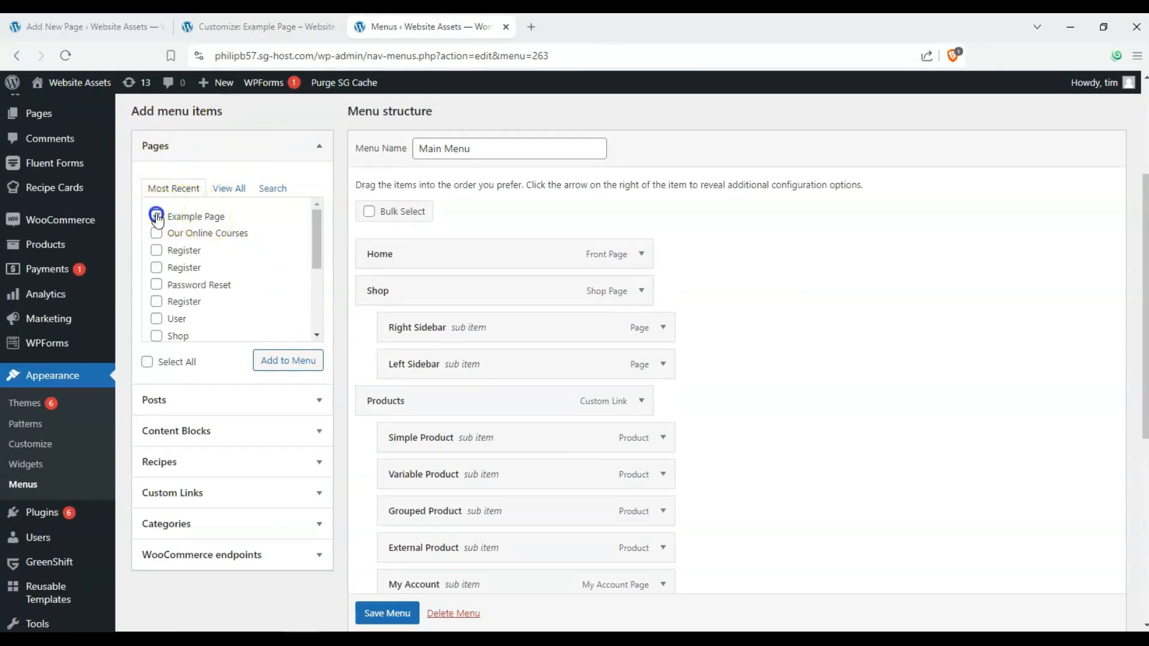
{"action": "left_click", "coordinate": [288, 360]}
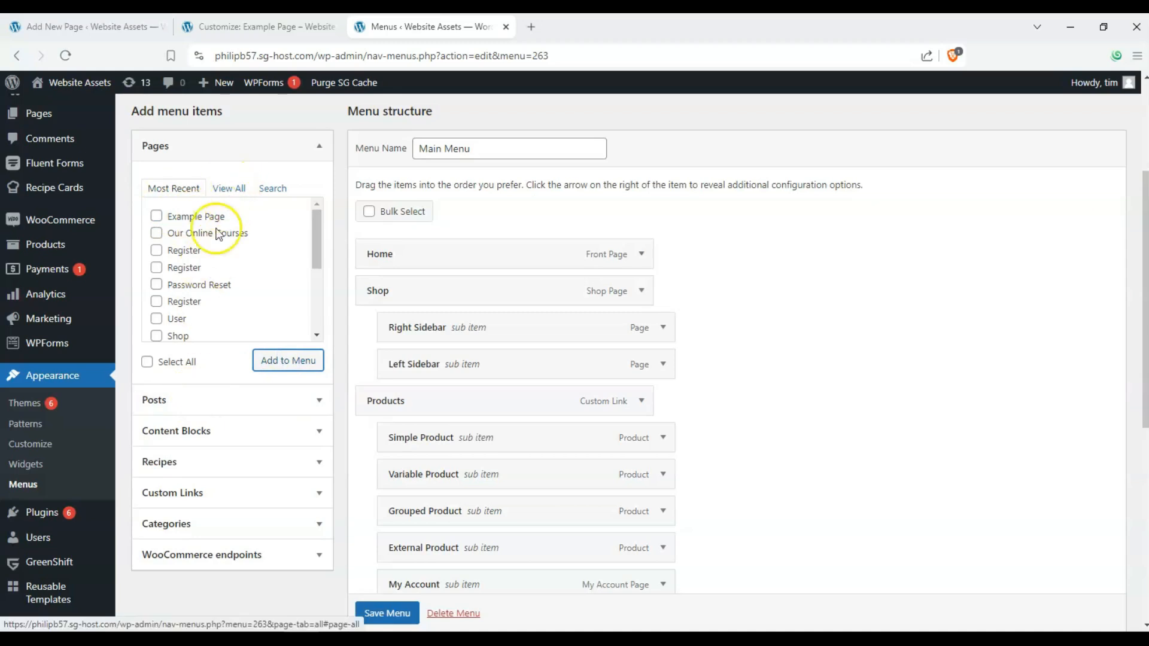
{"action": "scroll", "coordinate": [467, 315], "scroll_direction": "down", "scroll_amount": 4}
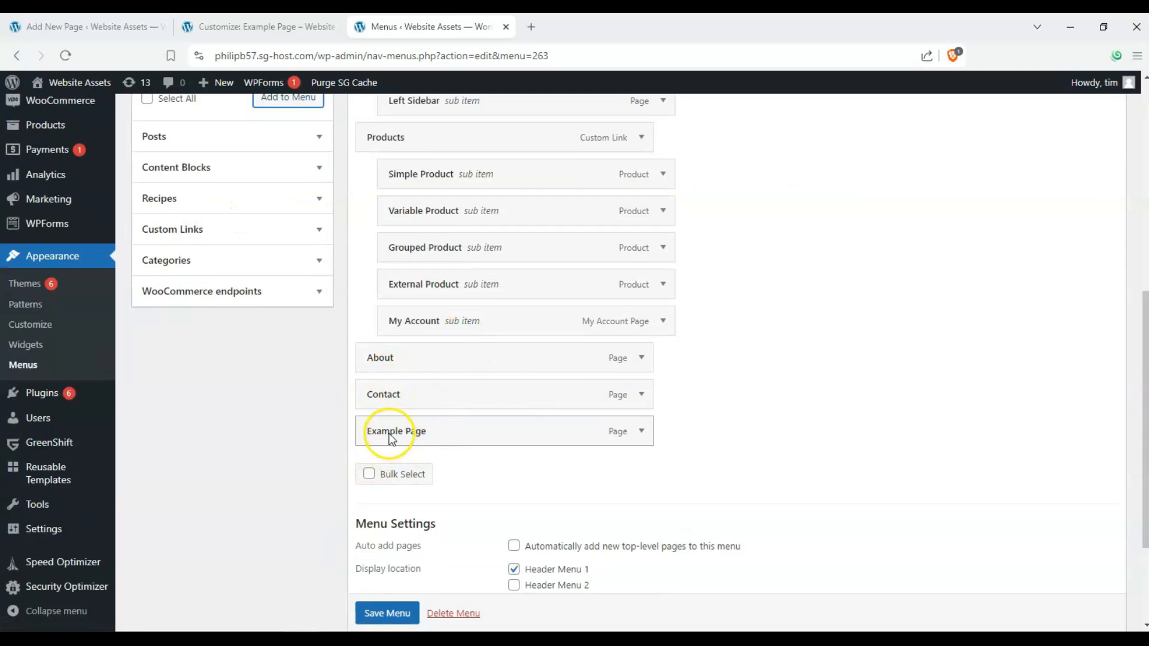
{"action": "scroll", "coordinate": [387, 435], "scroll_direction": "down", "scroll_amount": 3}
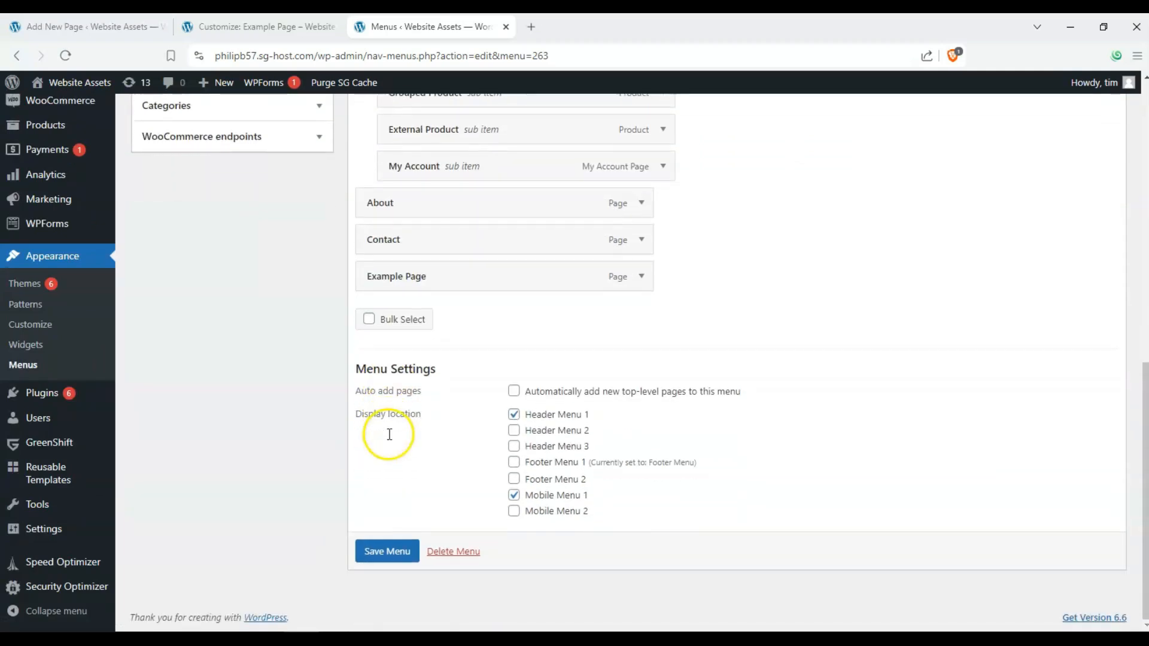
{"action": "left_click", "coordinate": [373, 553]}
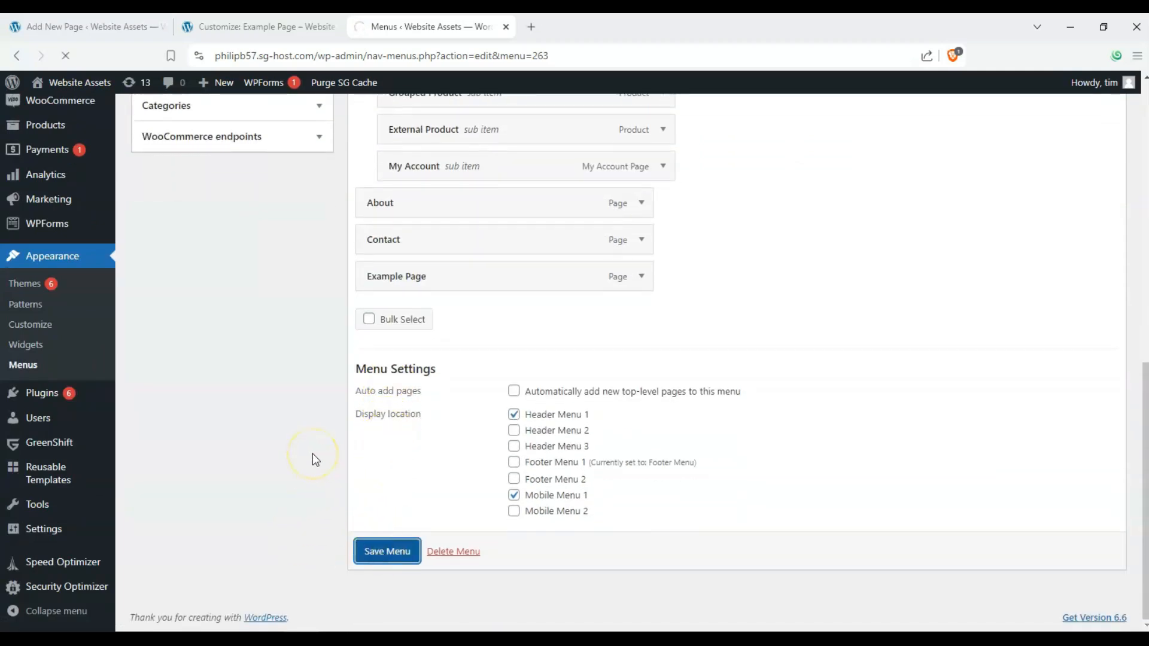
{"action": "scroll", "coordinate": [382, 428], "scroll_direction": "up", "scroll_amount": 9}
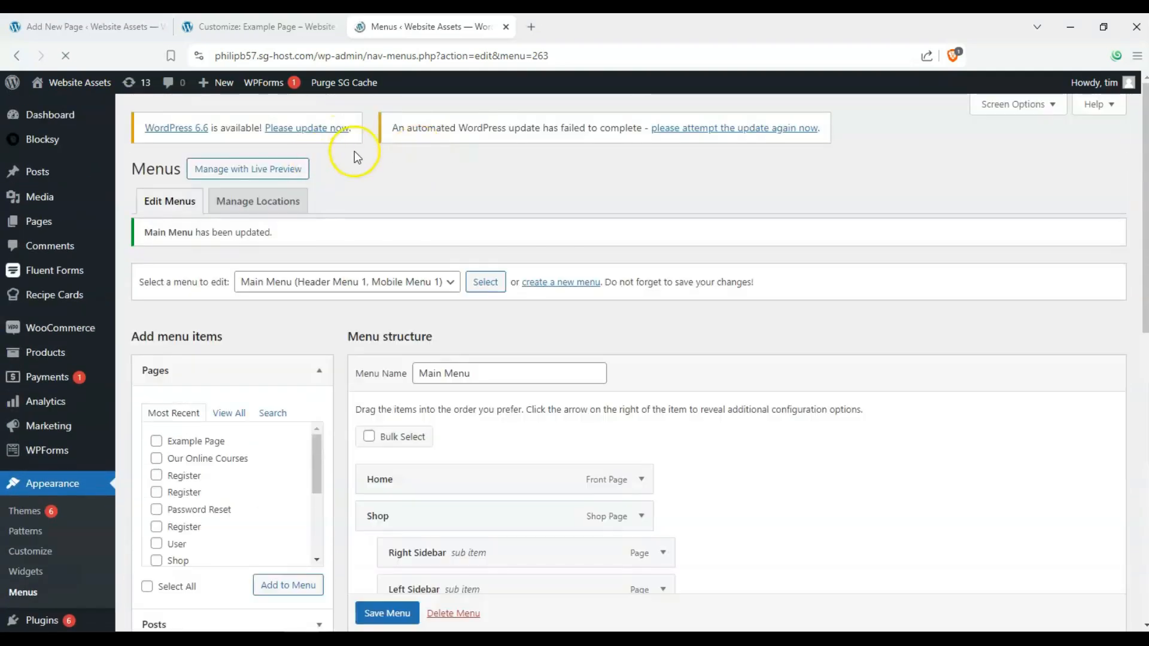
Close the customizer and return to the live Example Page to check the header navigation
{"action": "left_click", "coordinate": [272, 26]}
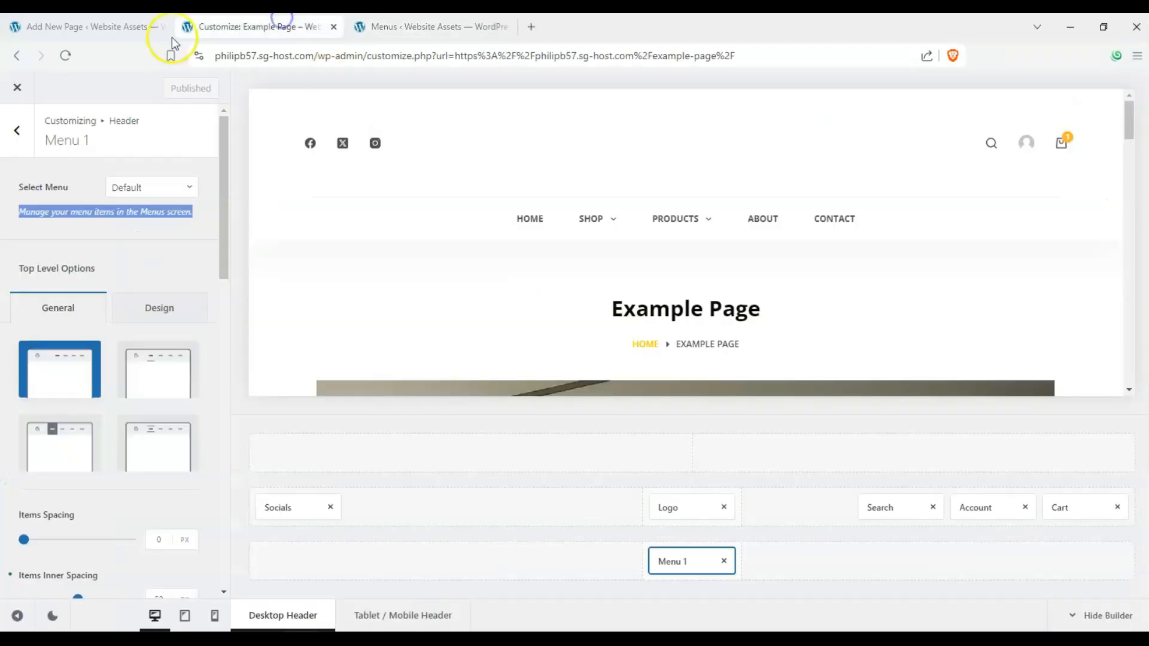
{"action": "left_click", "coordinate": [62, 27]}
{"action": "left_click", "coordinate": [258, 27]}
{"action": "left_click", "coordinate": [17, 87]}
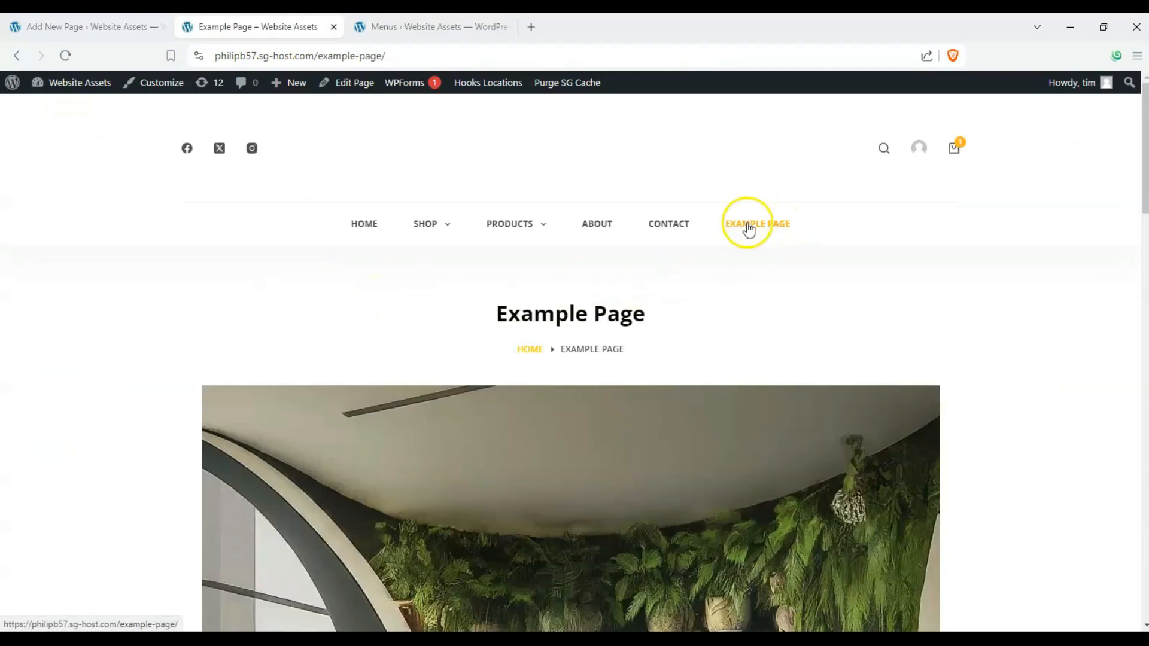
Visit the live home page, open Example Page from the header menu and look through its content
{"action": "left_click", "coordinate": [356, 225]}
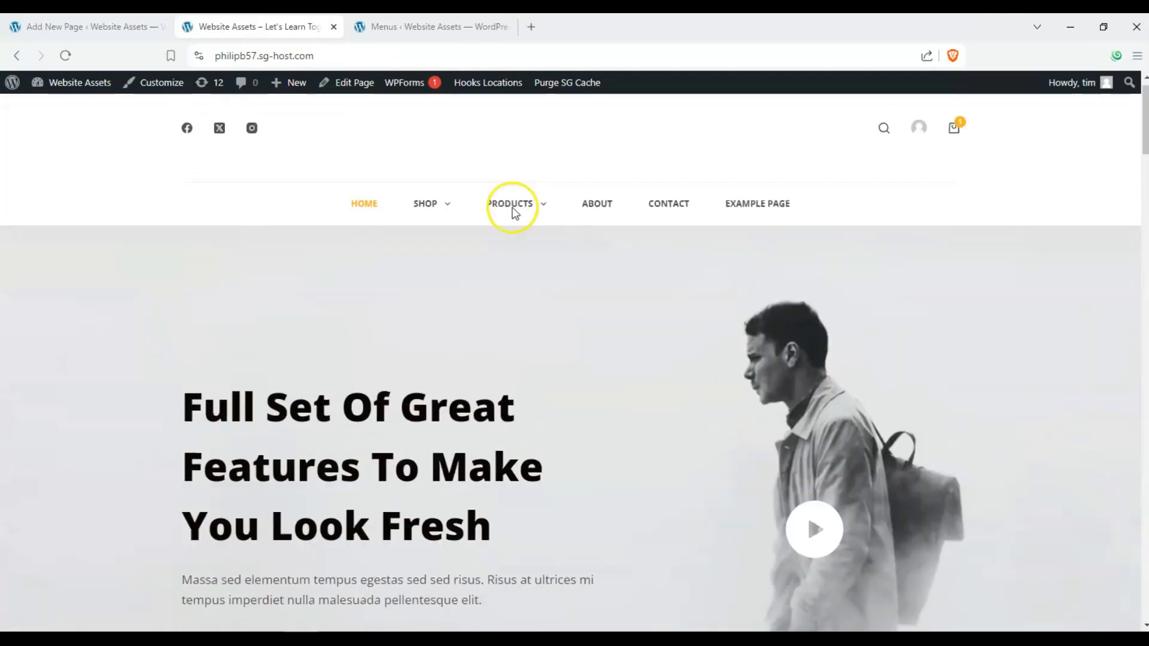
{"action": "scroll", "coordinate": [513, 208], "scroll_direction": "up", "scroll_amount": 1}
{"action": "left_click", "coordinate": [745, 226]}
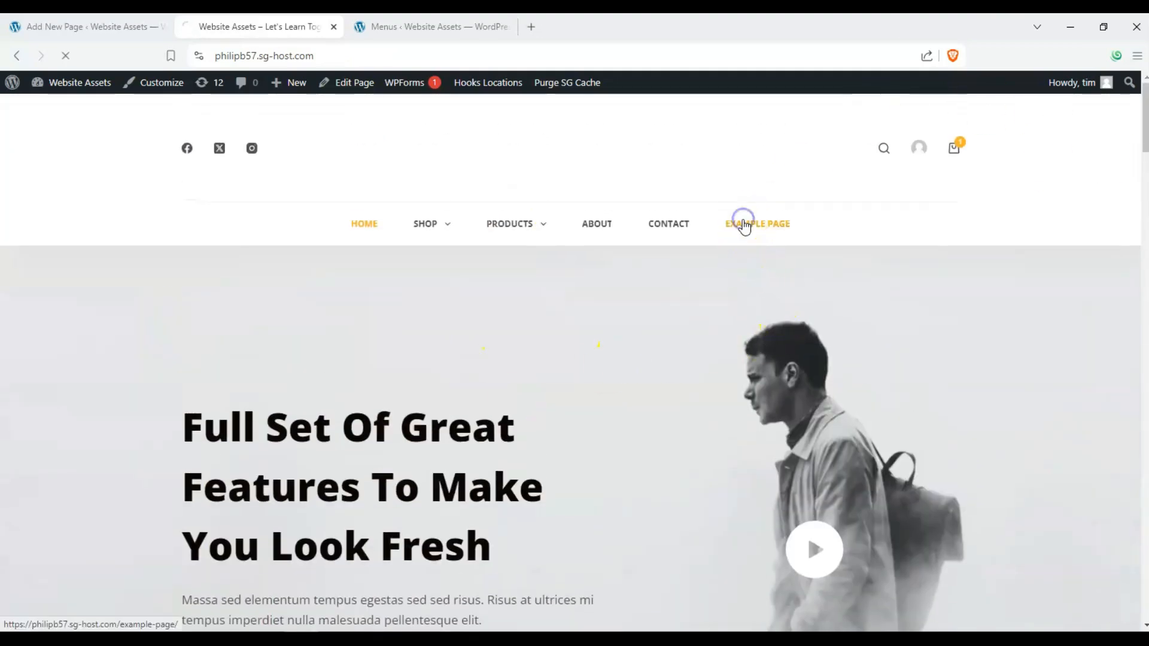
{"action": "scroll", "coordinate": [344, 191], "scroll_direction": "down", "scroll_amount": 15}
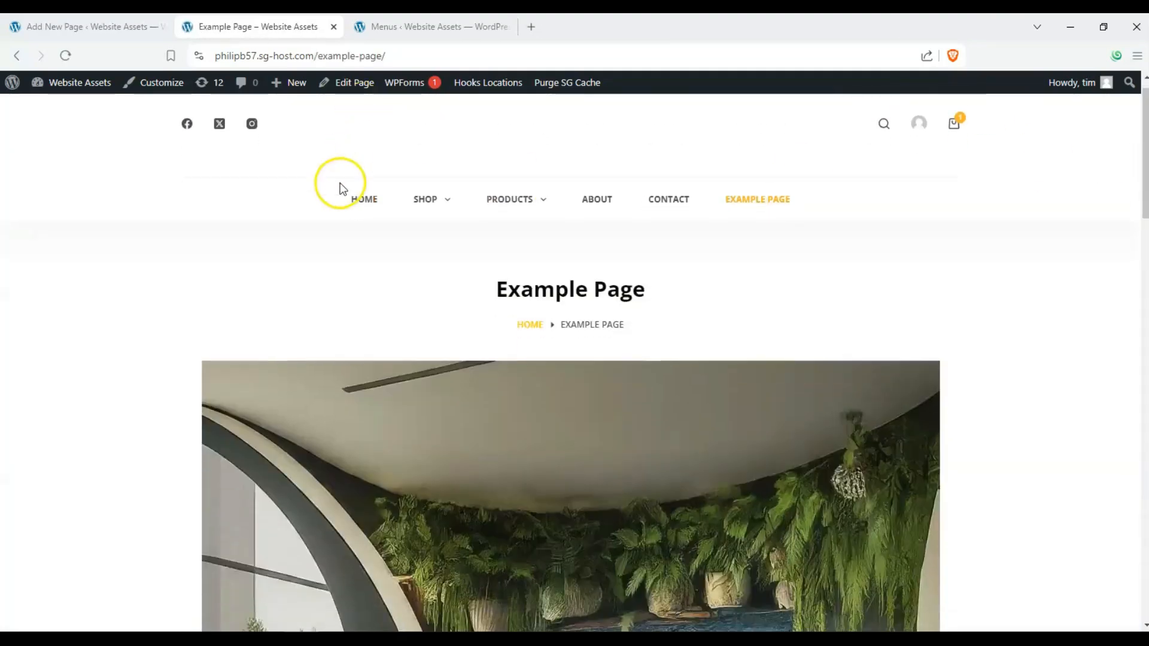
{"action": "scroll", "coordinate": [215, 201], "scroll_direction": "up", "scroll_amount": 15}
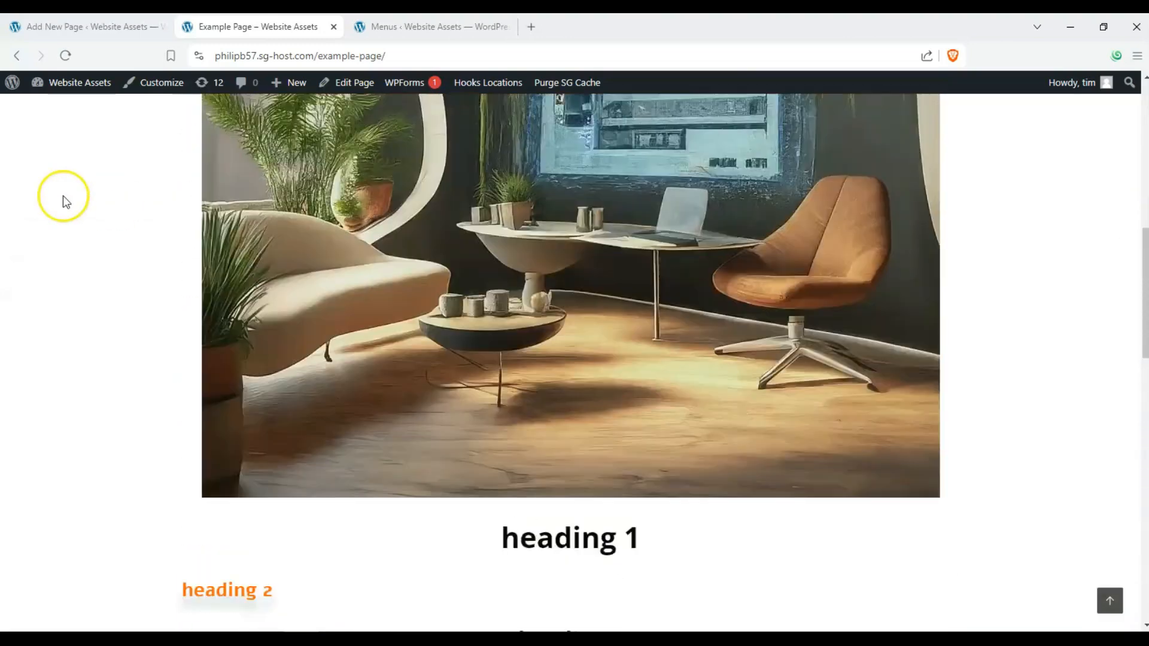
Review the published Example Page's full layout, from the header navigation and large image through the headings to the footer
{"action": "scroll", "coordinate": [100, 228], "scroll_direction": "down", "scroll_amount": 12}
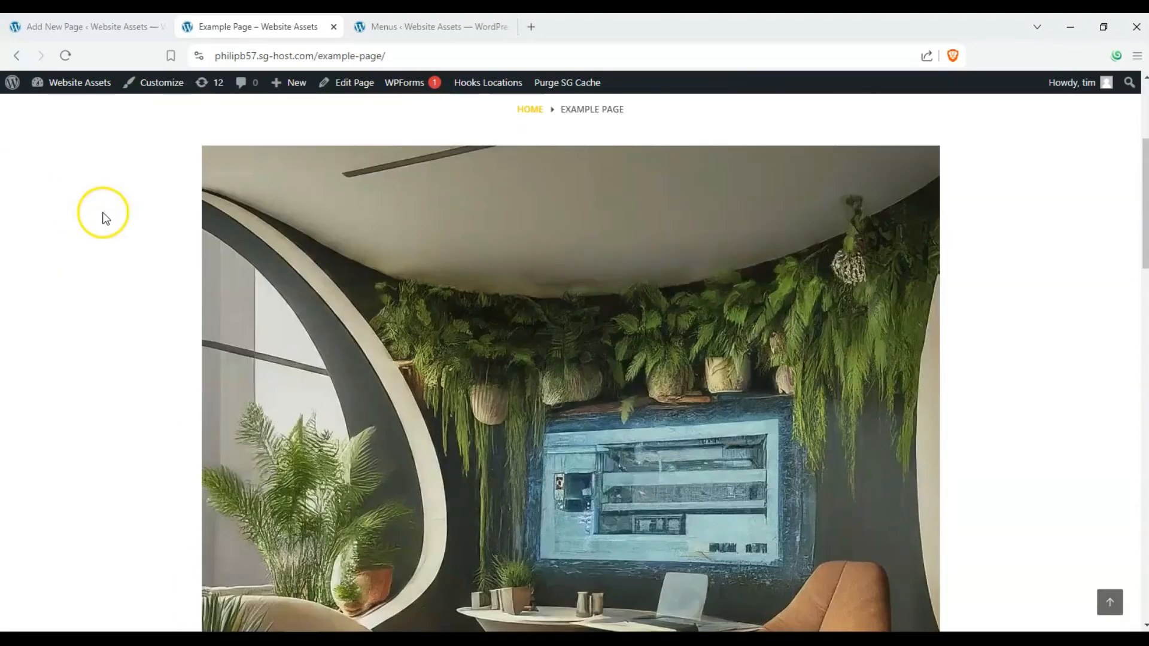
{"action": "scroll", "coordinate": [101, 214], "scroll_direction": "up", "scroll_amount": 2}
{"action": "scroll", "coordinate": [96, 227], "scroll_direction": "up", "scroll_amount": 10}
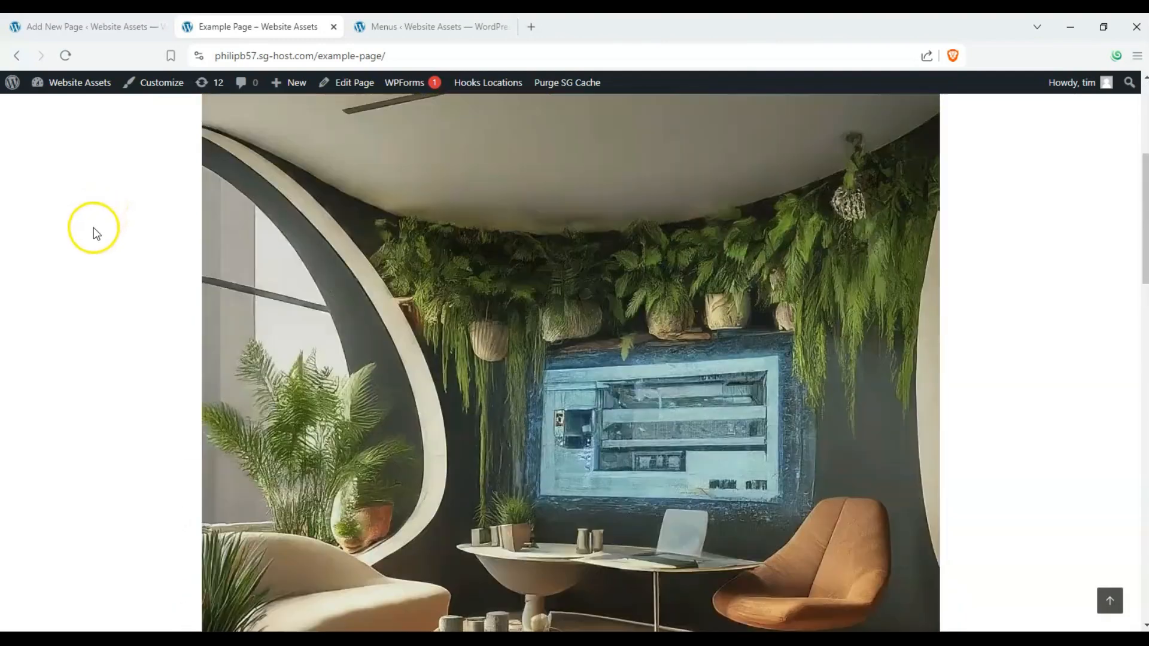
{"action": "scroll", "coordinate": [92, 235], "scroll_direction": "down", "scroll_amount": 5}
{"action": "scroll", "coordinate": [93, 239], "scroll_direction": "down", "scroll_amount": 10}
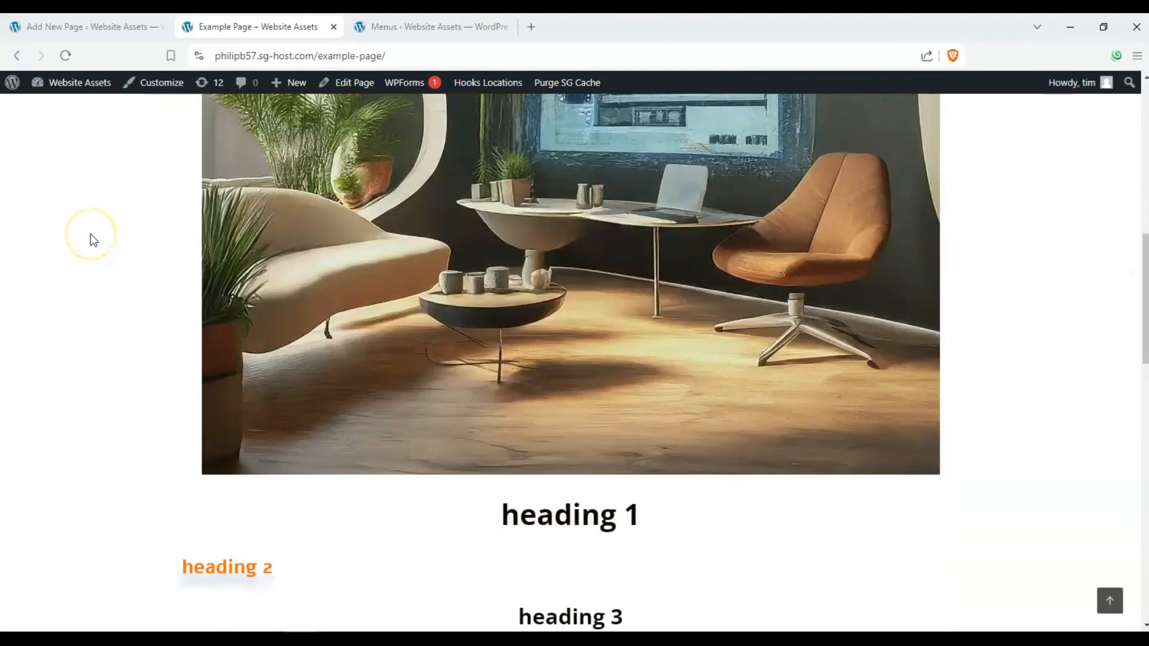
{"action": "scroll", "coordinate": [93, 239], "scroll_direction": "up", "scroll_amount": 4}
{"action": "scroll", "coordinate": [91, 235], "scroll_direction": "up", "scroll_amount": 10}
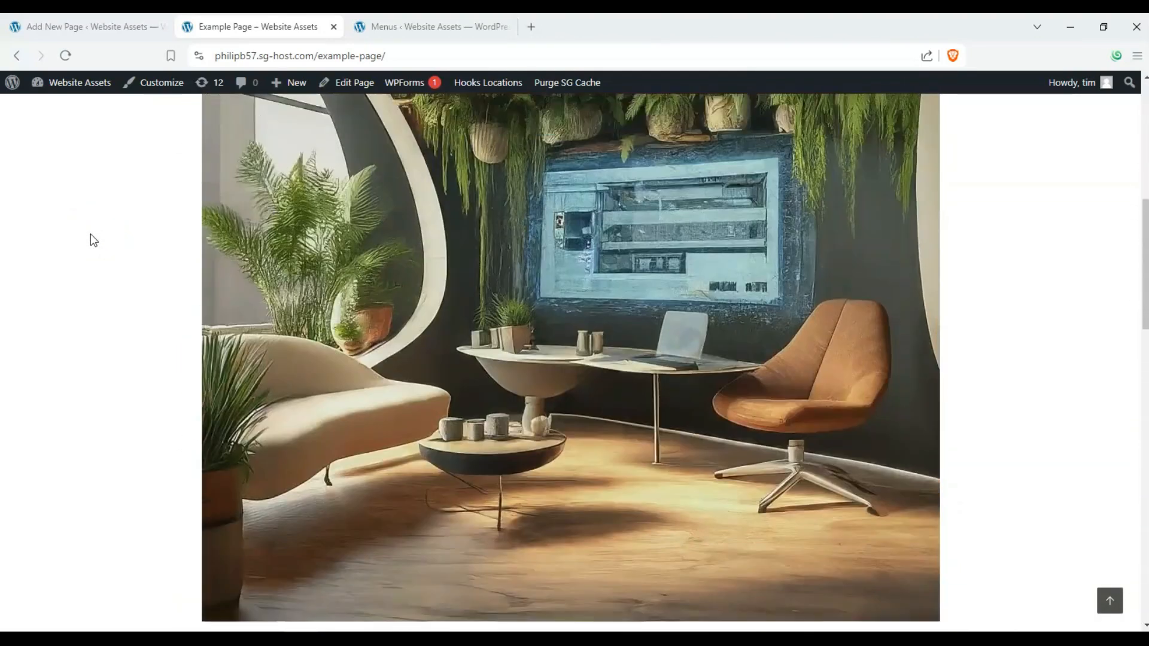
{"action": "scroll", "coordinate": [93, 242], "scroll_direction": "down", "scroll_amount": 15}
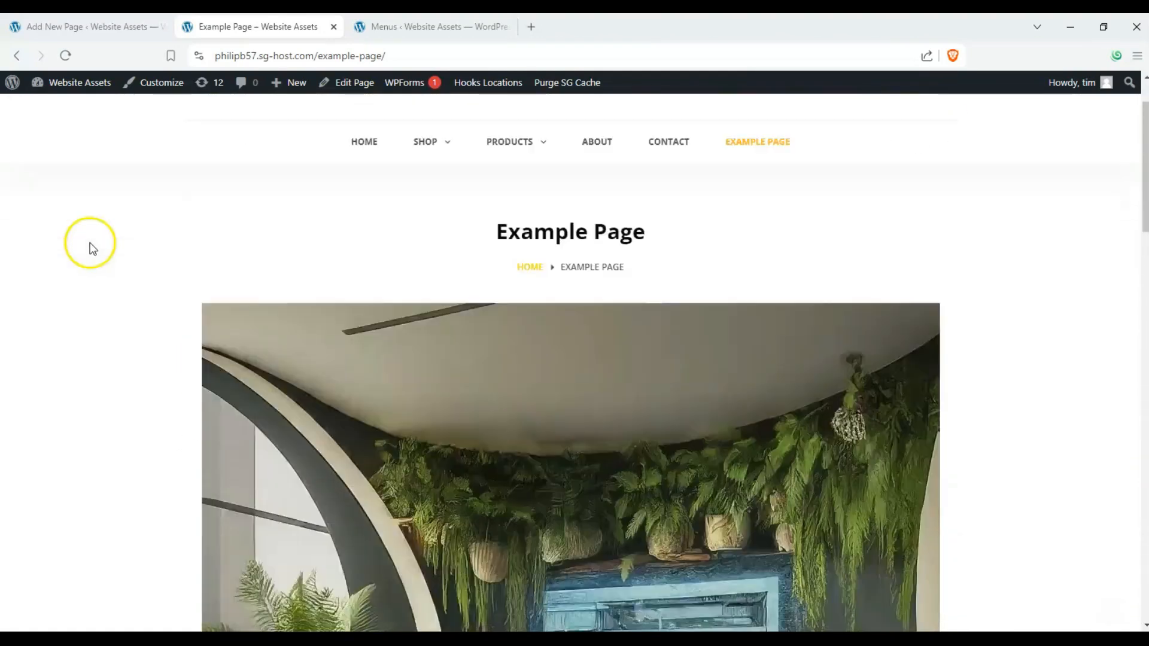
{"action": "scroll", "coordinate": [94, 239], "scroll_direction": "up", "scroll_amount": 10}
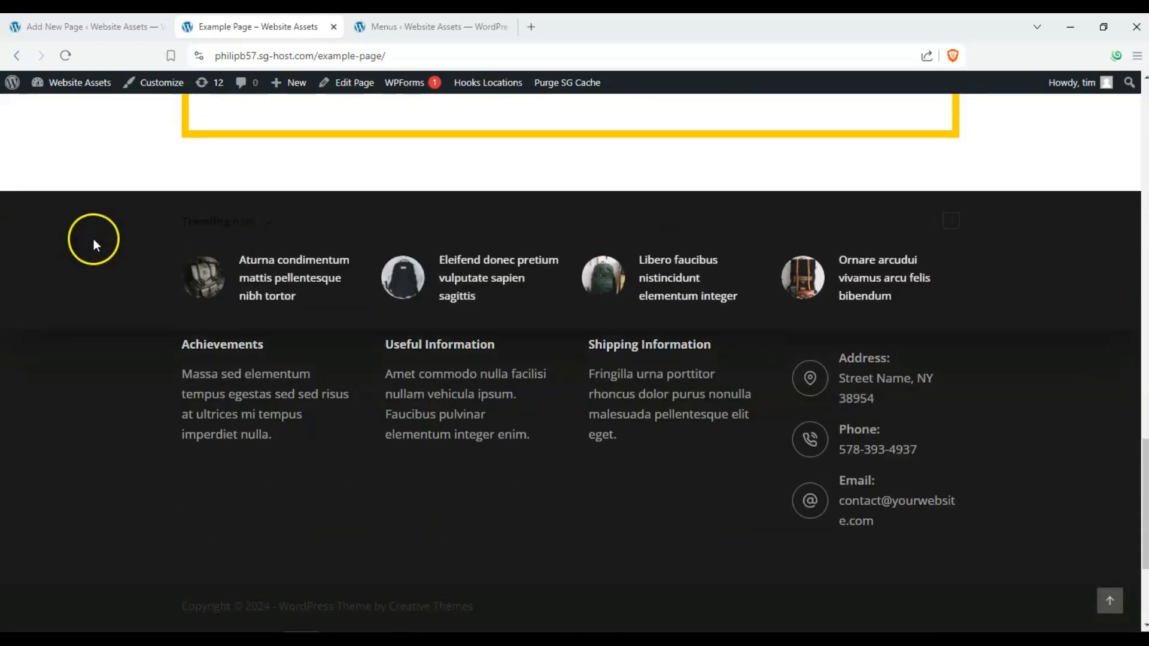
{"action": "scroll", "coordinate": [87, 242], "scroll_direction": "up", "scroll_amount": 5}
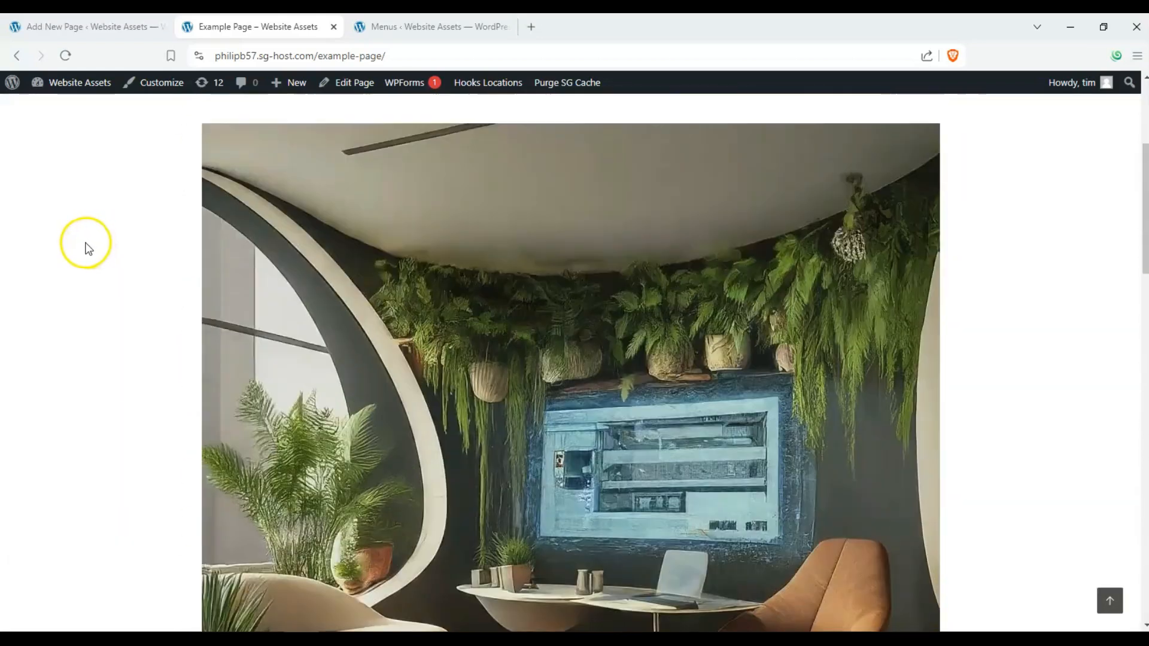